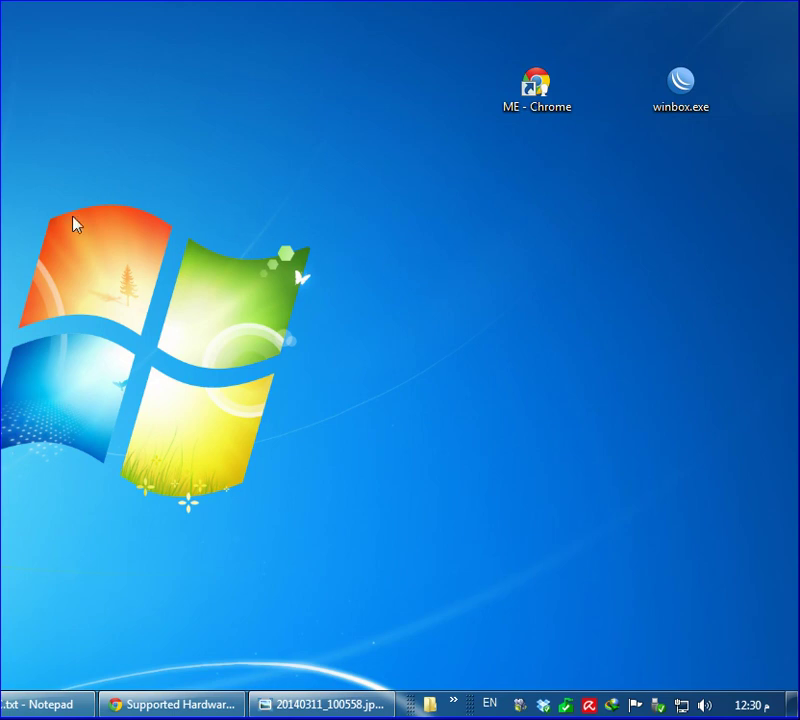
Switch the keyboard input language to Arabic and refresh the desktop twice
key(alt+shift)
key(alt+shift)
right_click(371, 217)
click(397, 278)
right_click(285, 279)
click(352, 326)
Restore the Supported Hardware page in Chrome and scroll through its Terminals and Motherboards tables
click(188, 705)
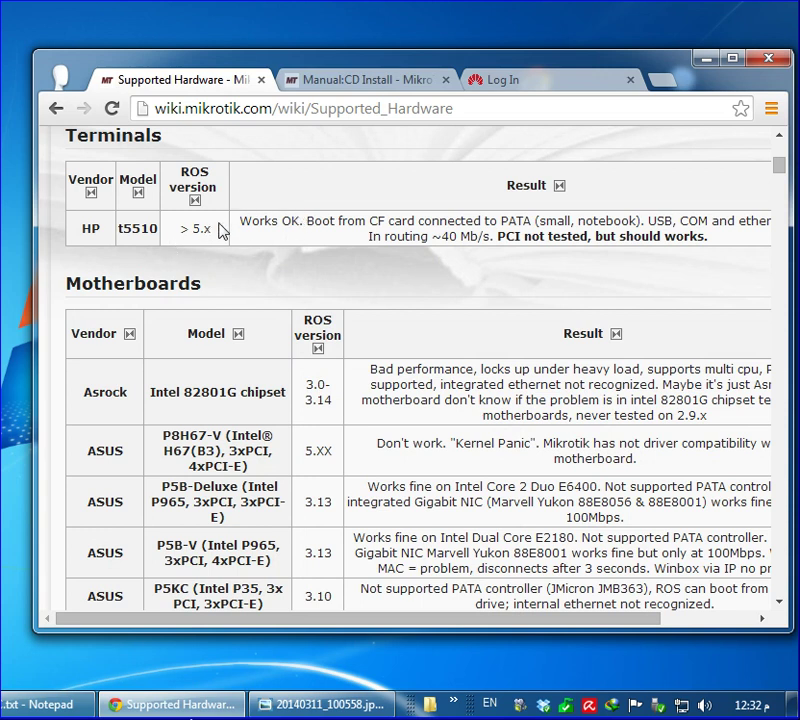
scroll(222, 231, down, 3)
scroll(222, 231, down, 6)
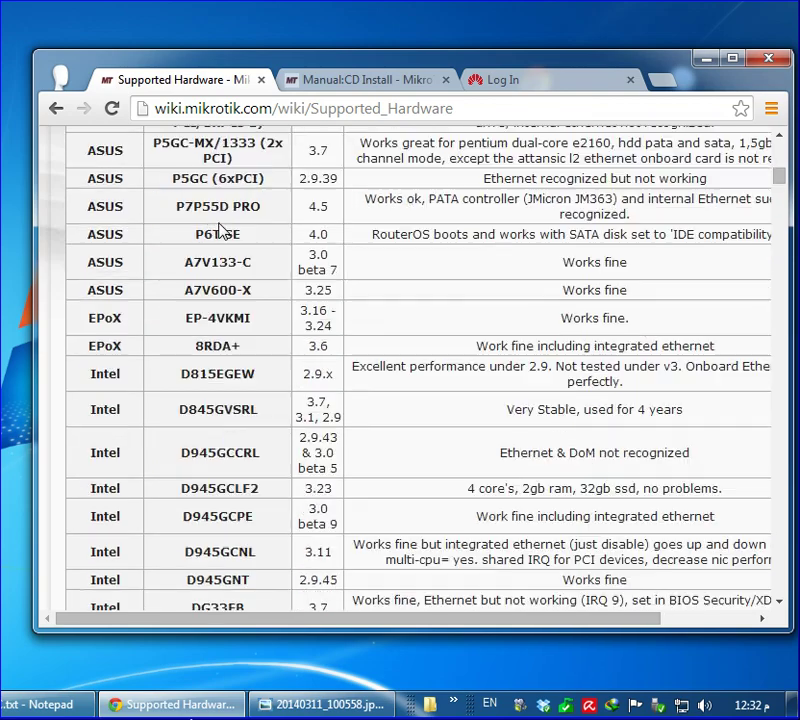
scroll(222, 231, down, 10)
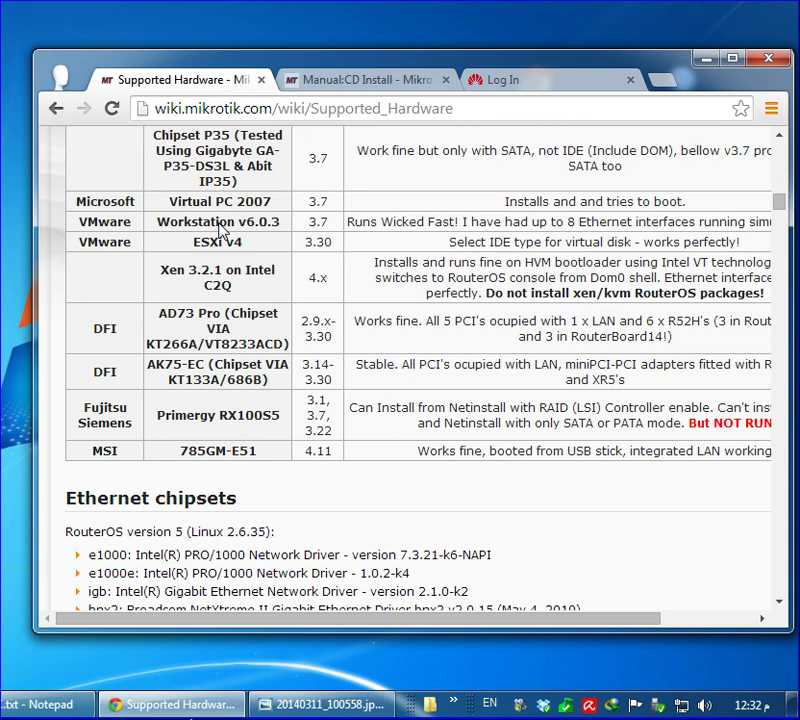
scroll(222, 231, up, 7)
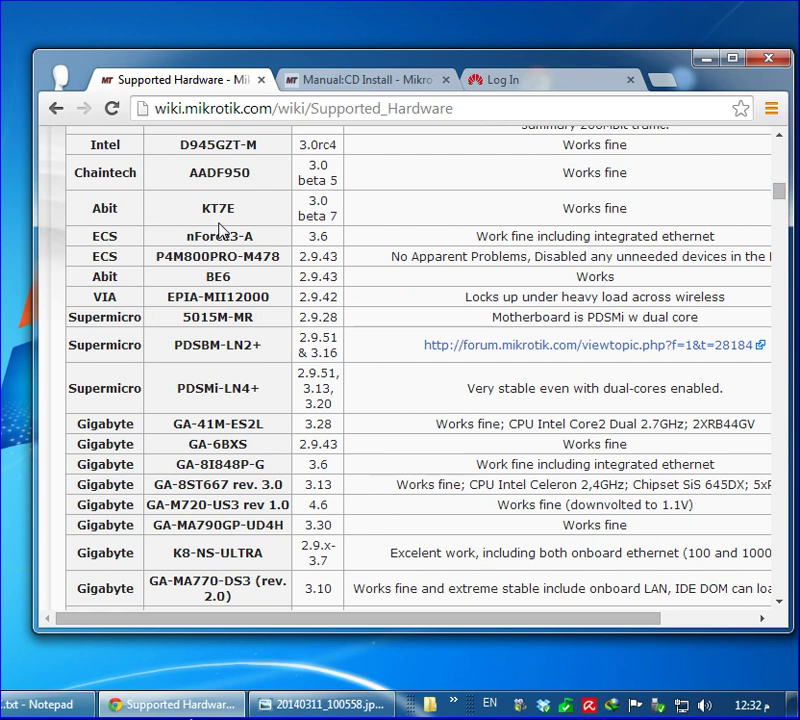
scroll(222, 229, up, 10)
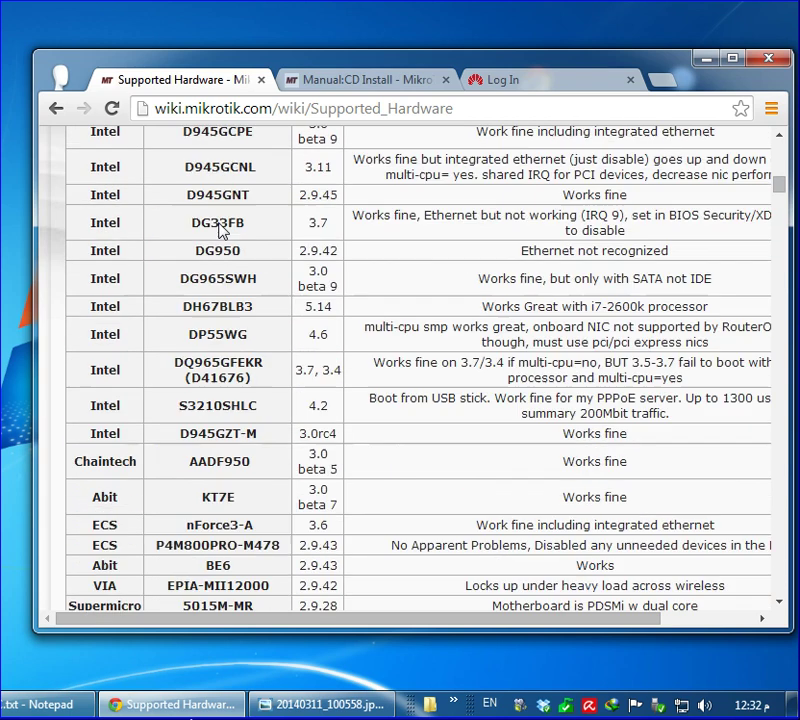
scroll(222, 229, up, 4)
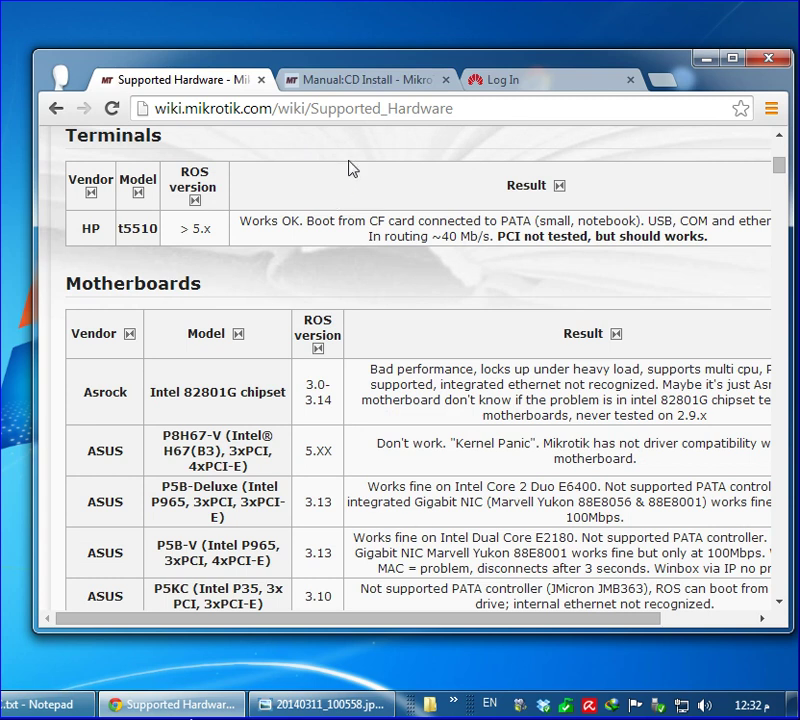
Switch to the Manual:CD Install page and scroll to the Router Preconfiguration section
click(388, 80)
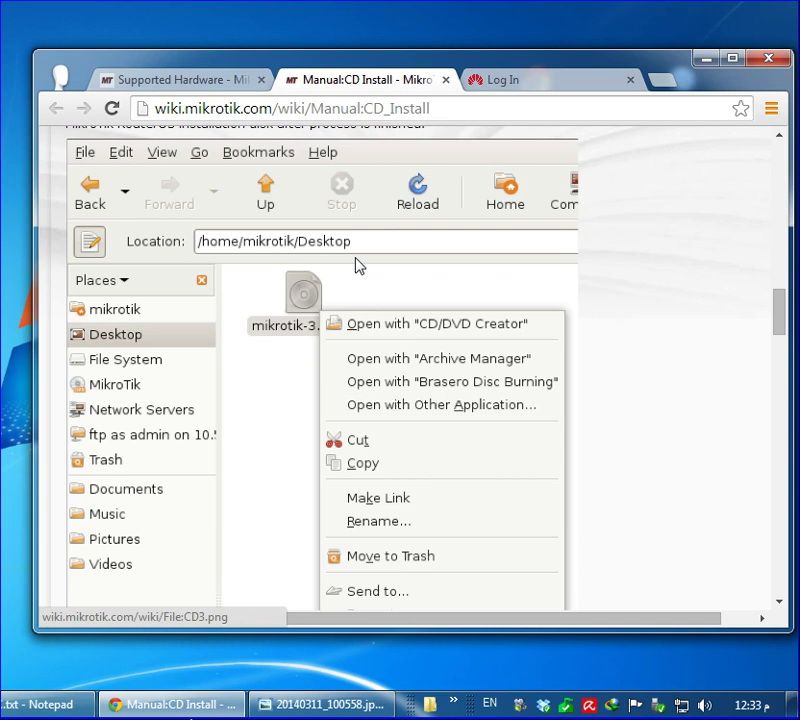
scroll(360, 265, down, 6)
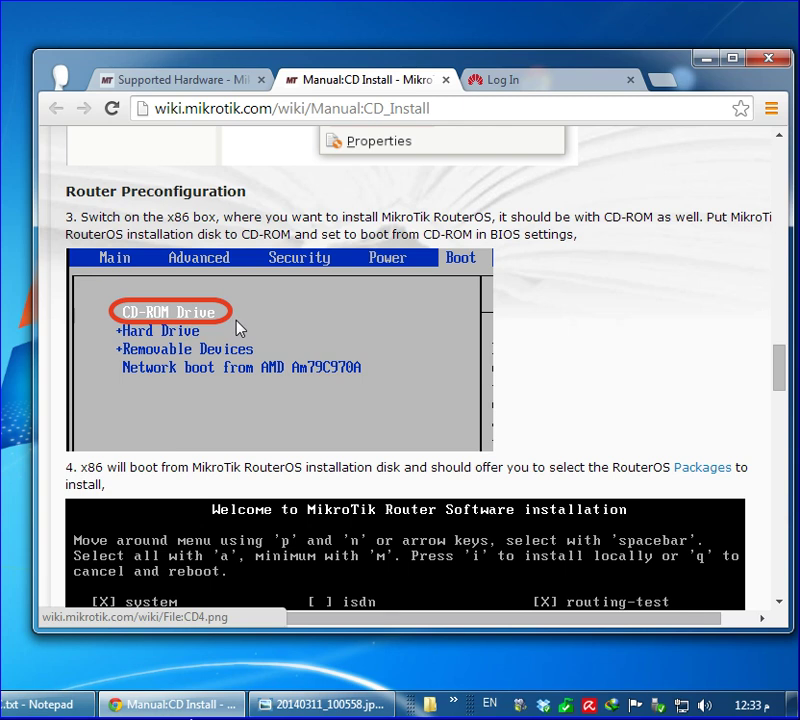
Scroll through package selection and installation down to step 7's reboot prompt and Post Installation
scroll(238, 328, down, 2)
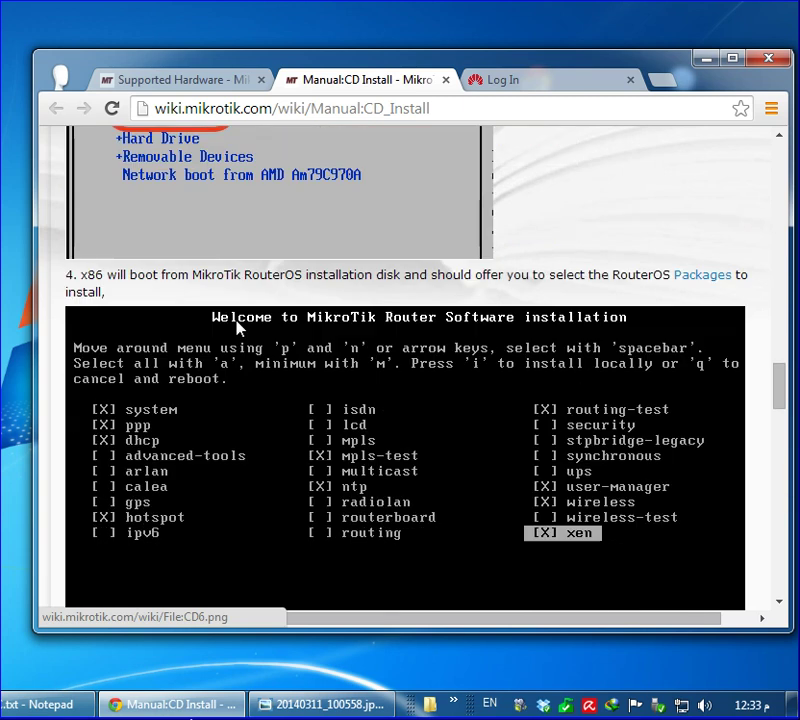
scroll(238, 328, down, 1)
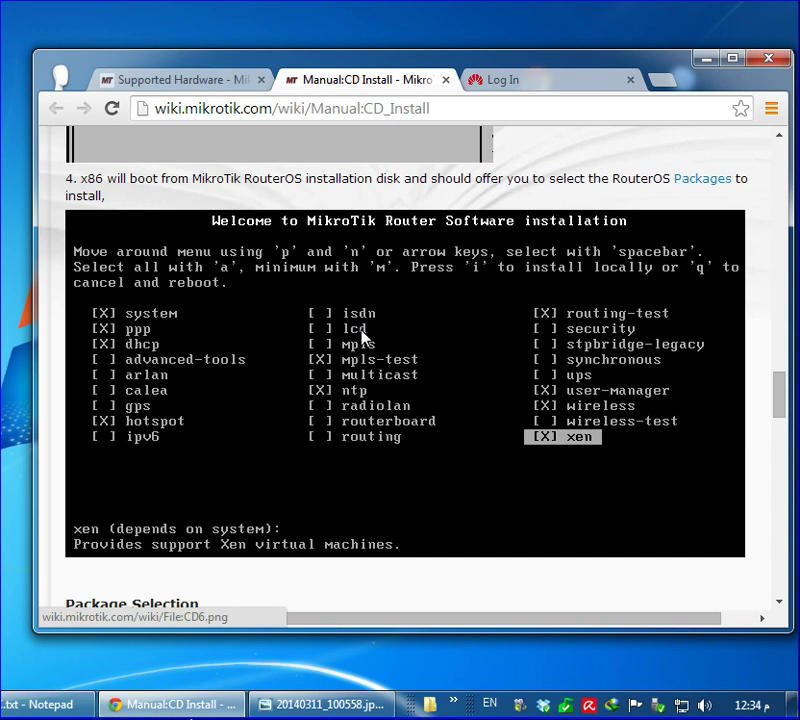
scroll(362, 336, down, 6)
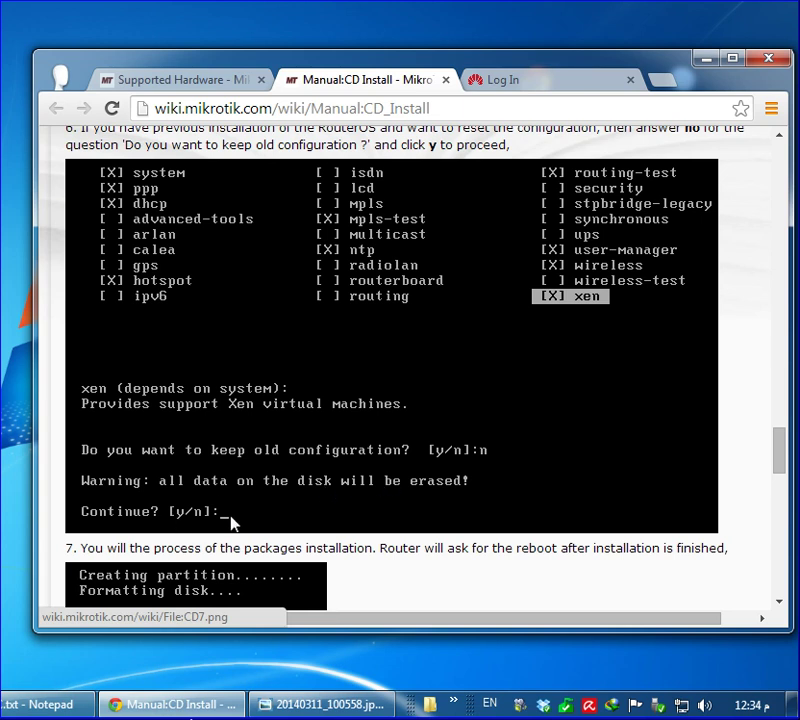
scroll(296, 342, down, 3)
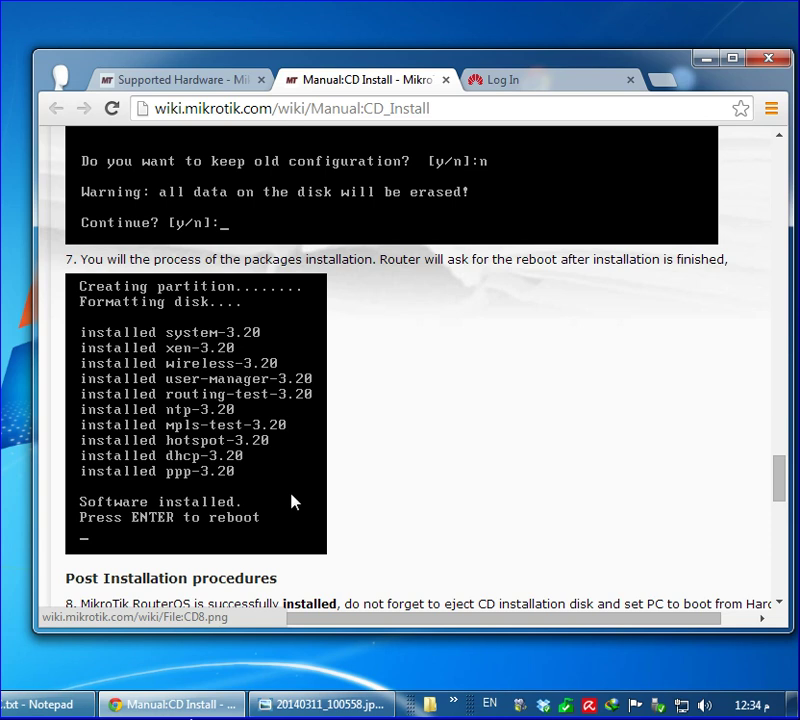
scroll(292, 502, down, 5)
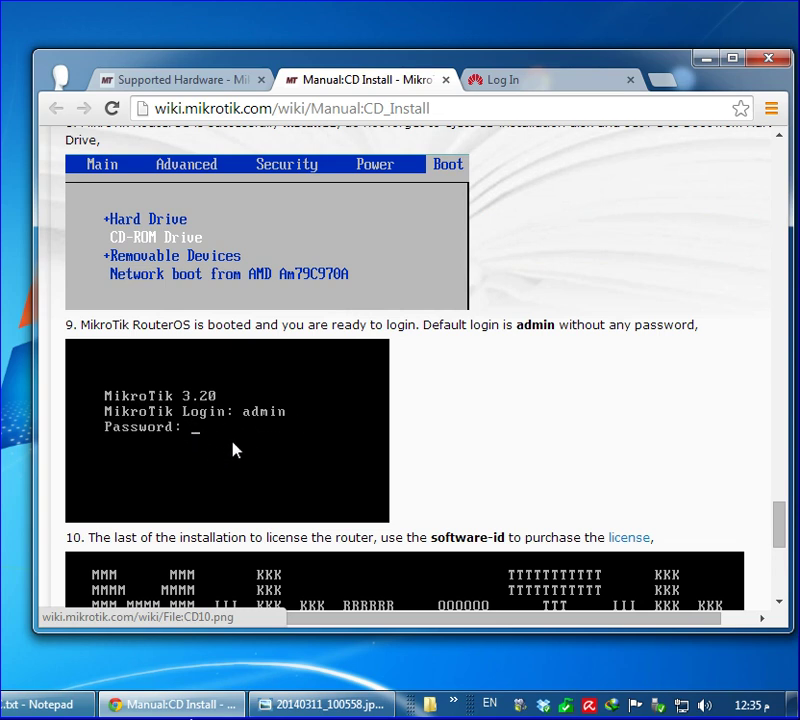
Scroll on to step 9's RouterOS 3.20 admin login and step 10 on licensing
scroll(234, 450, down, 4)
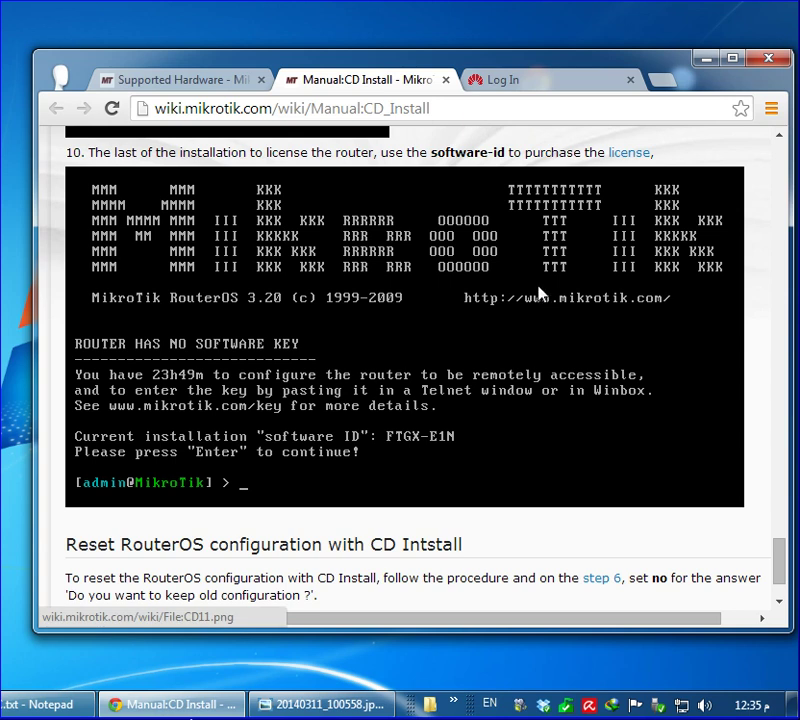
On the router's Log In tab, load the login page at 192.168.1.1
click(548, 85)
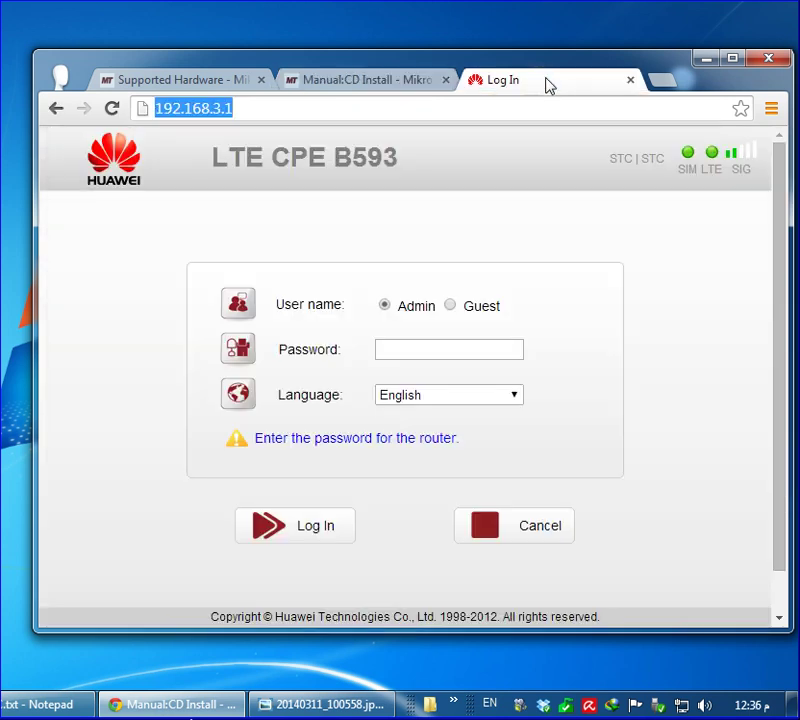
click(153, 112)
click(258, 120)
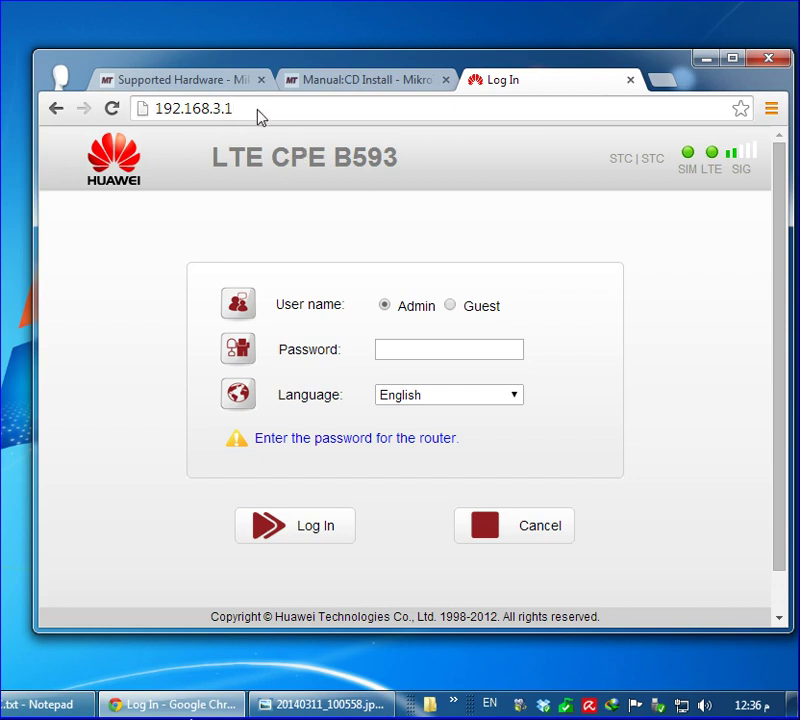
double_click(215, 110)
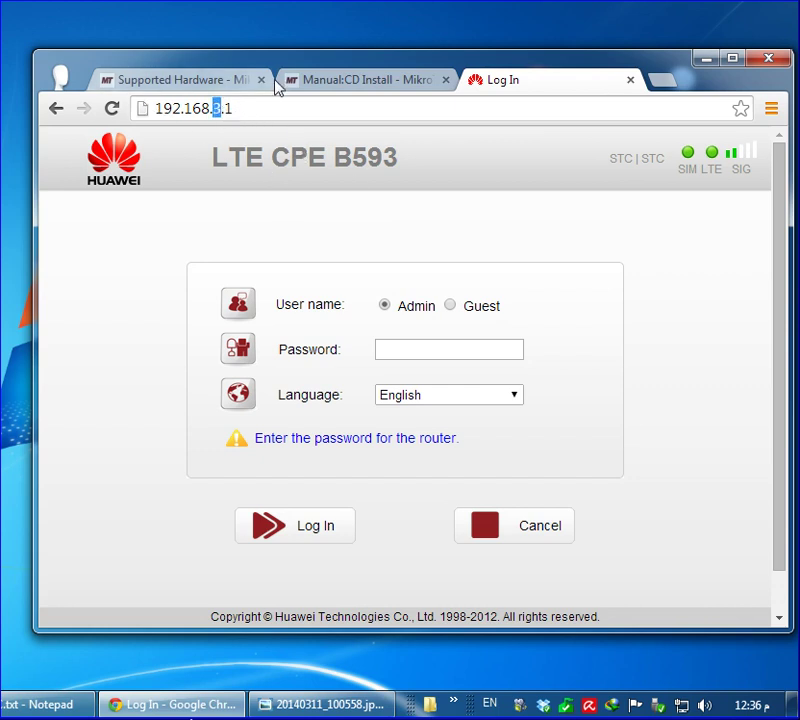
text(1)
key(Return)
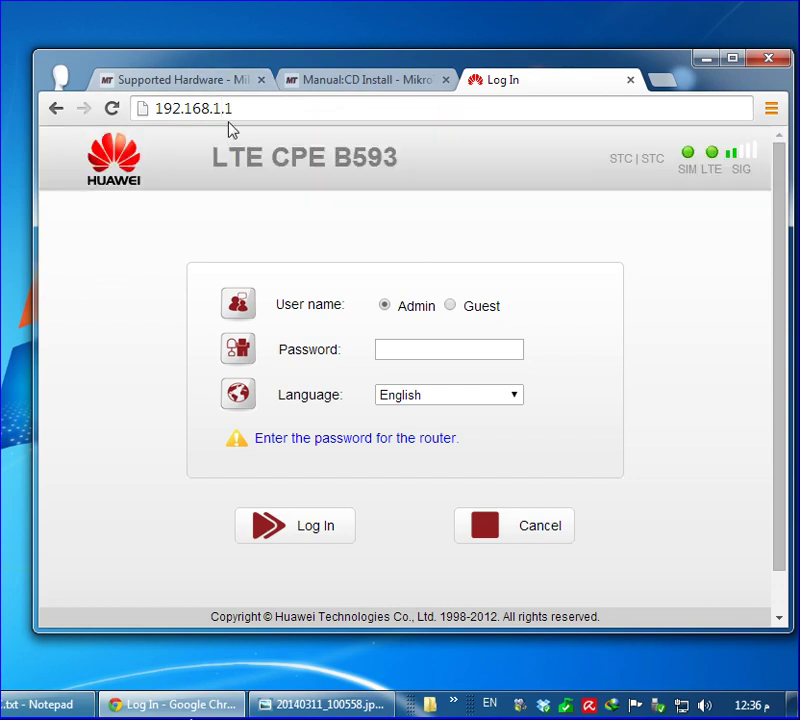
Change the address to 192.168.2.1, load it, and minimize Chrome
double_click(216, 110)
text(2)
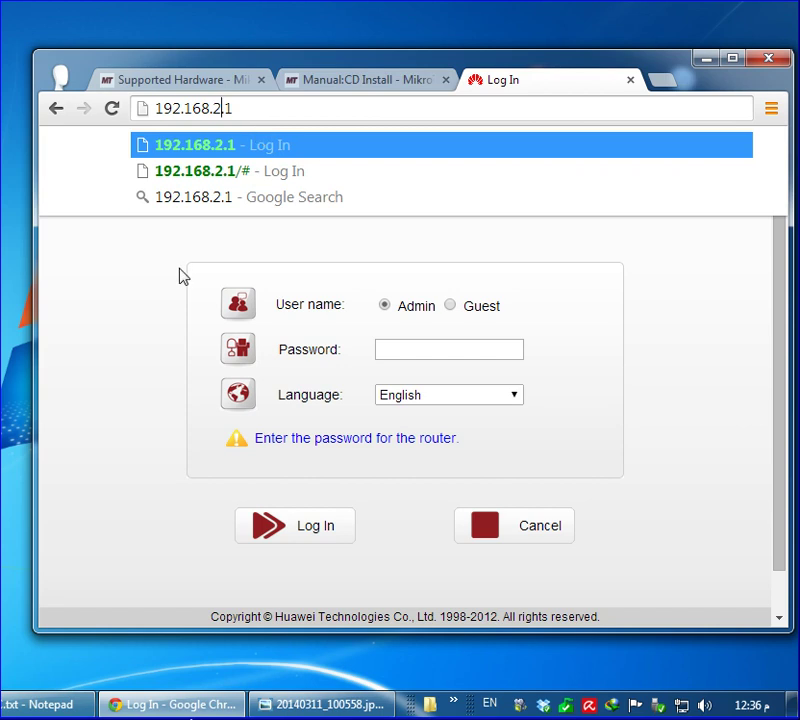
key(Return)
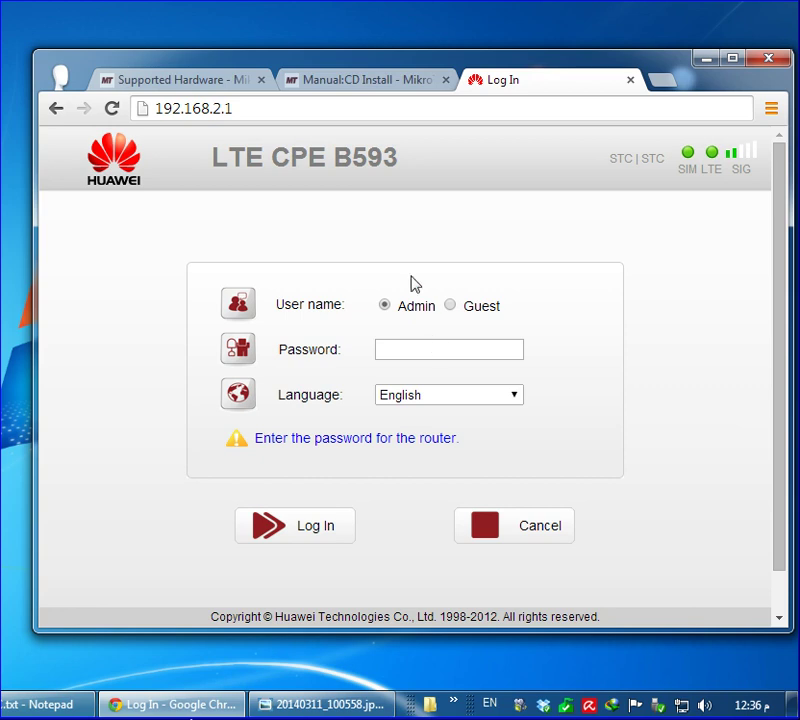
click(157, 118)
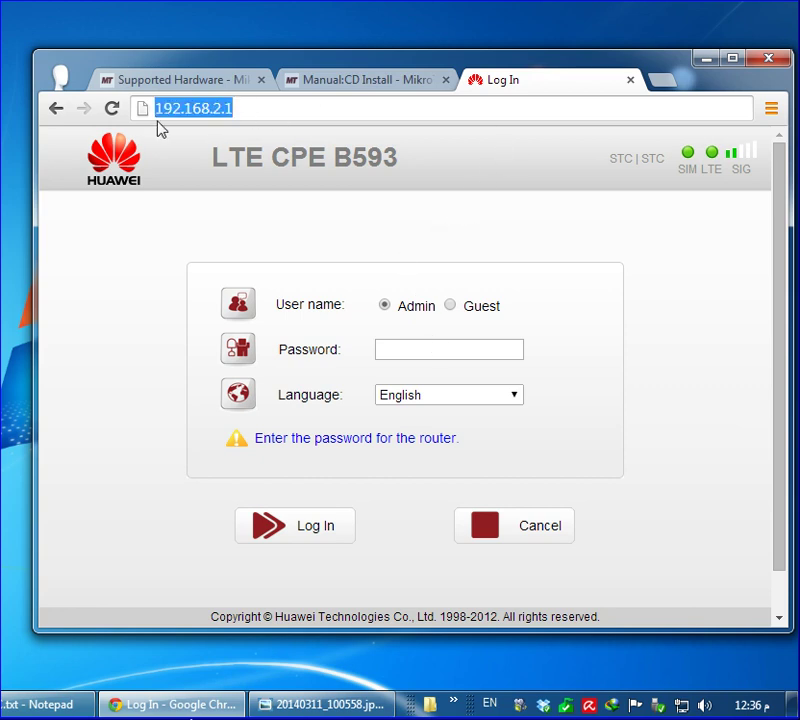
click(713, 66)
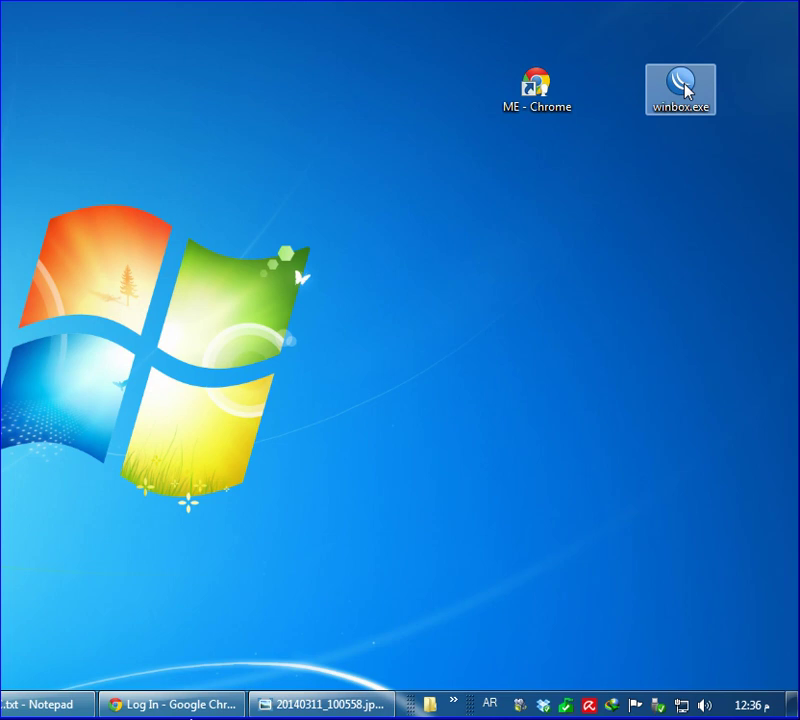
Launch WinBox, connect to the router as admin, and open System > Reset Configuration
double_click(687, 91)
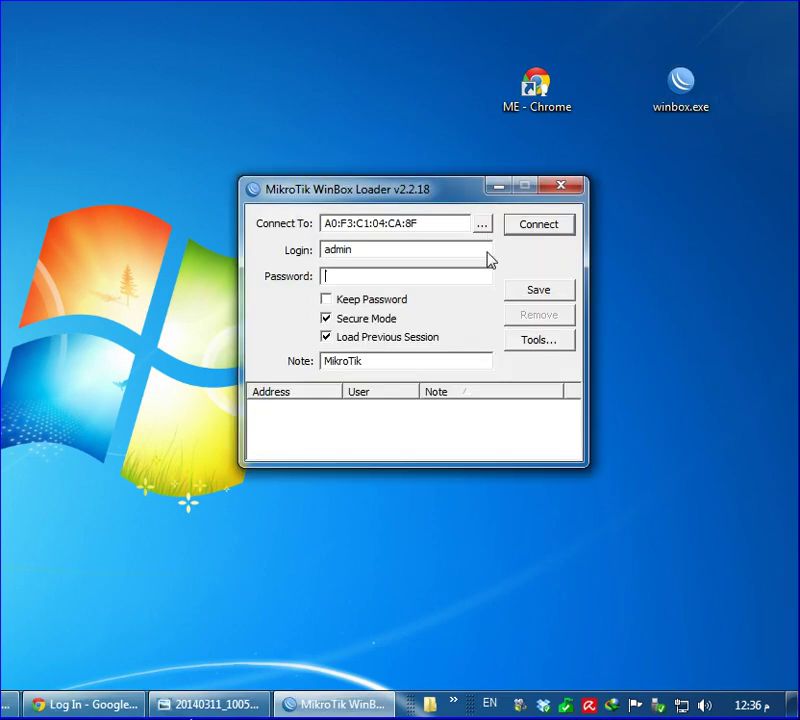
click(537, 232)
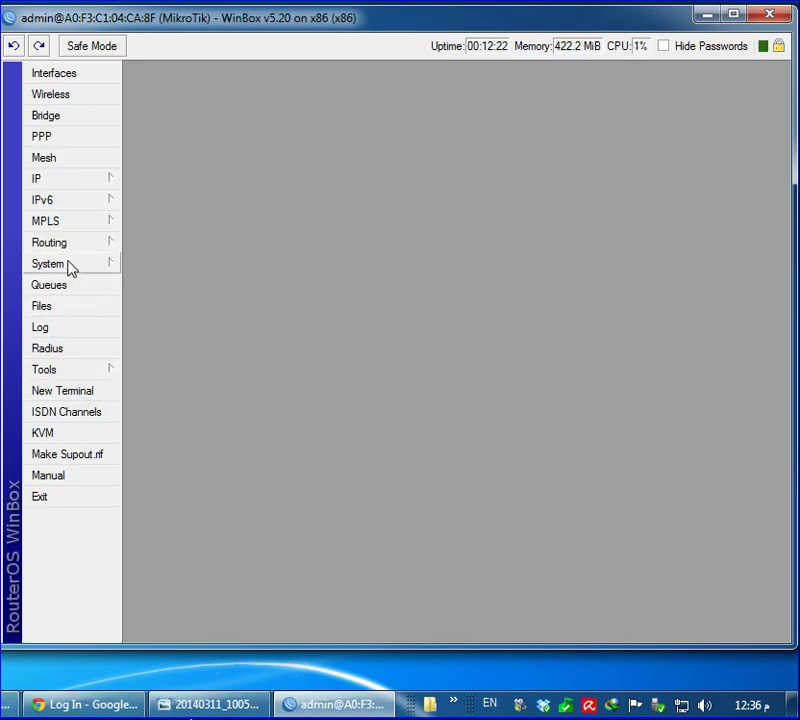
click(68, 265)
click(200, 467)
Reset with Do Not Backup and No Default Configuration ticked, confirm, and dismiss the disconnect error
click(423, 366)
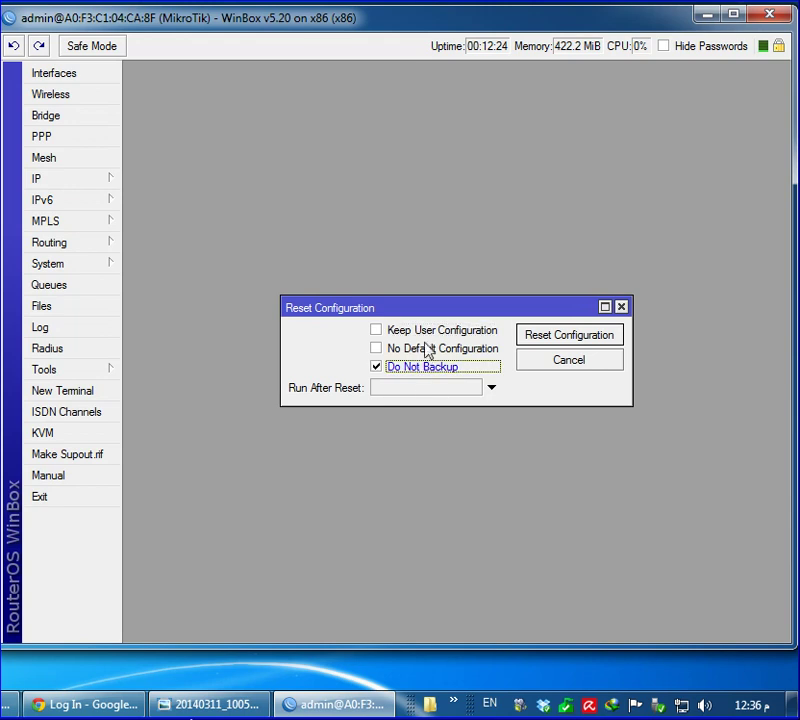
click(455, 348)
click(569, 337)
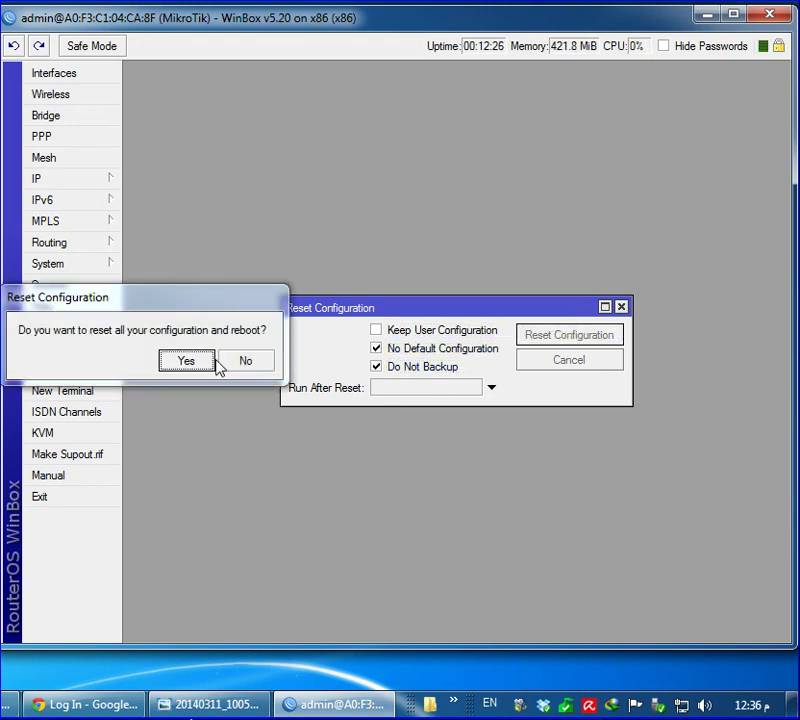
click(200, 362)
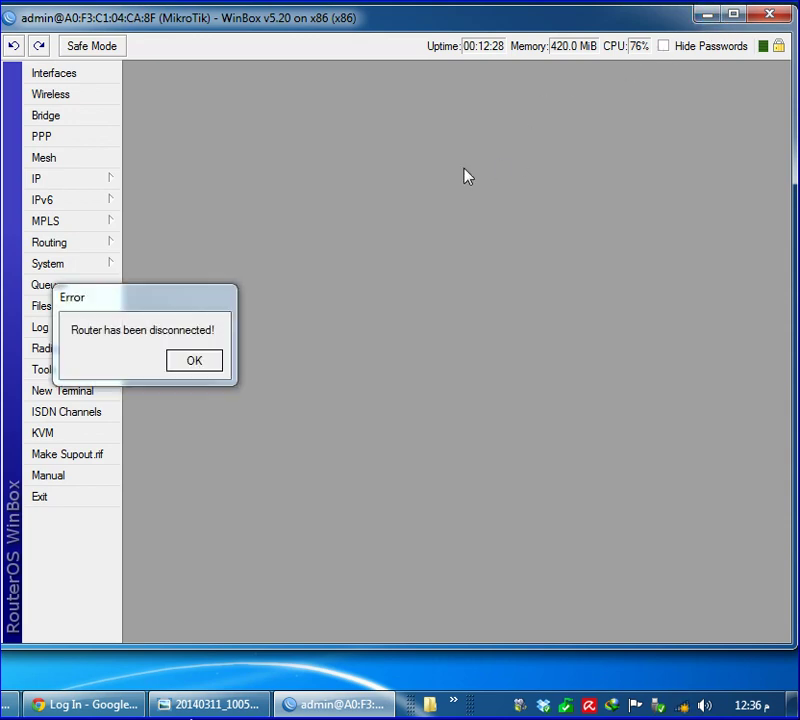
click(183, 365)
right_click(389, 241)
Relaunch the WinBox Loader, delete the old router address, clear the cache, and close it
click(450, 294)
click(661, 106)
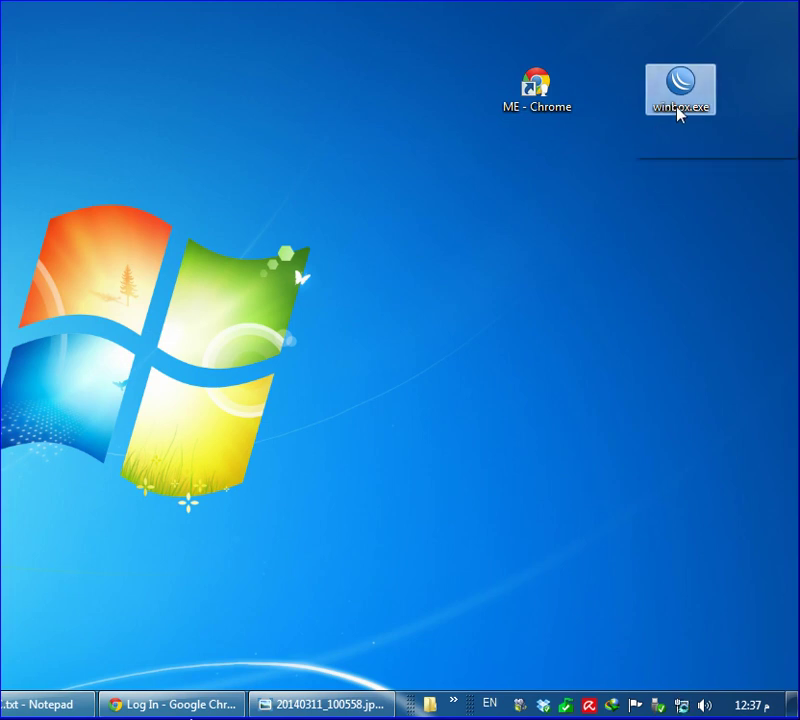
double_click(678, 108)
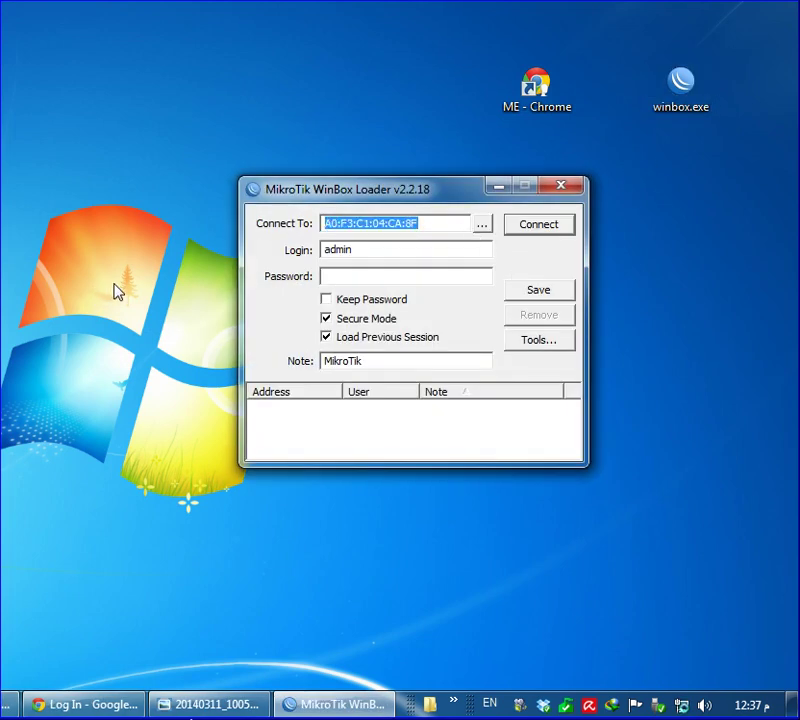
key(Delete)
click(566, 400)
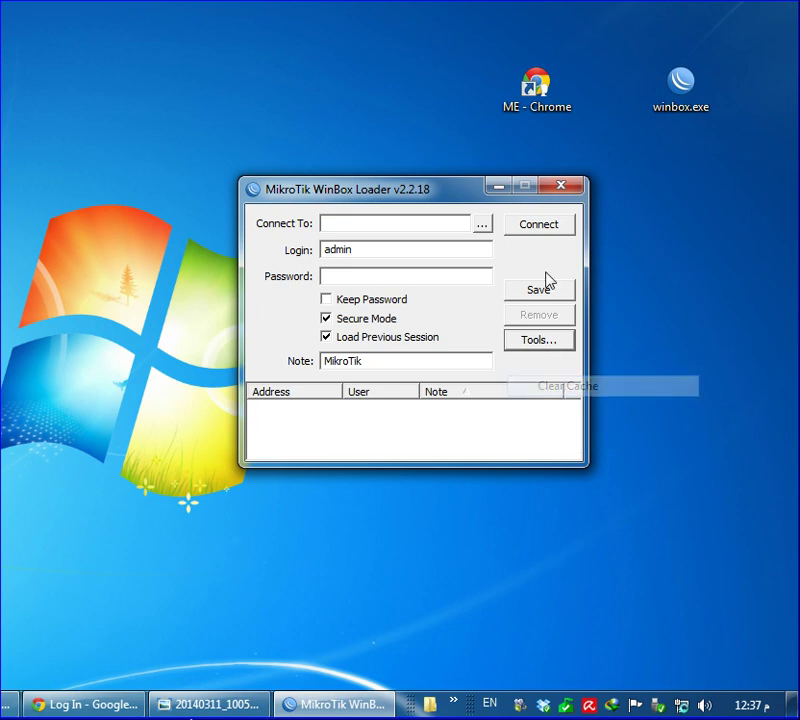
click(563, 188)
Refresh the desktop, reopen the WinBox Loader, and reposition its window higher on screen
right_click(357, 214)
click(409, 270)
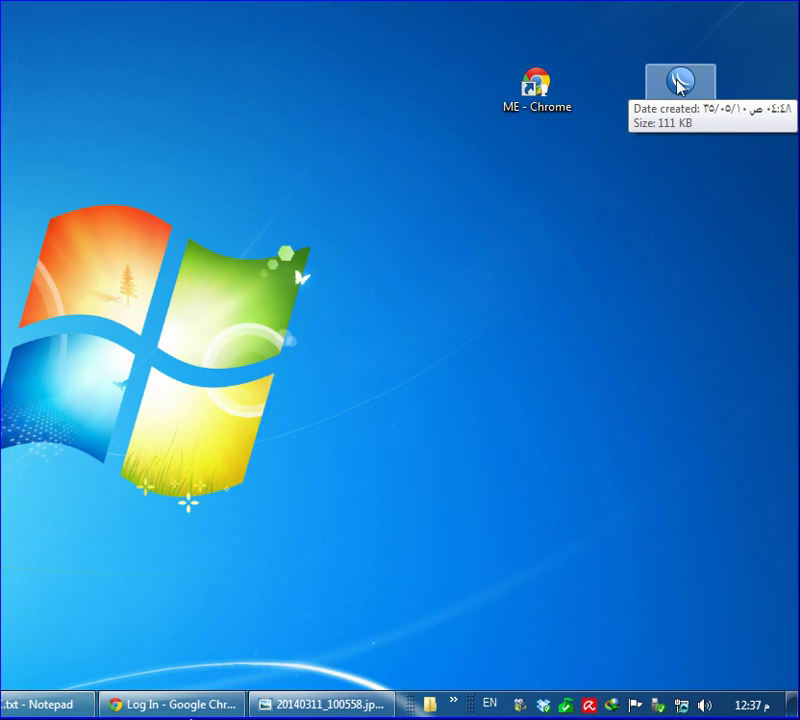
double_click(679, 86)
drag(409, 200, 333, 182)
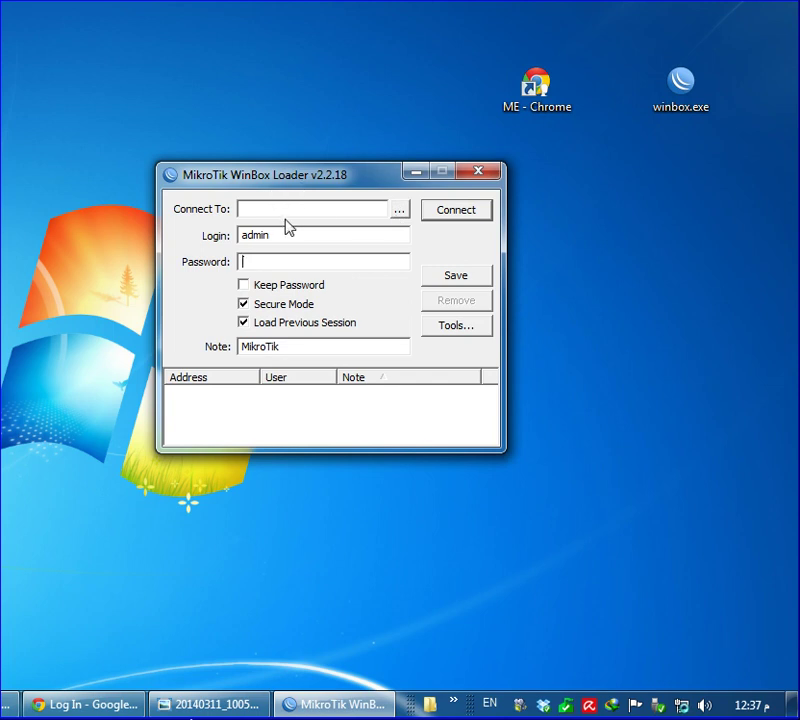
drag(325, 182, 371, 366)
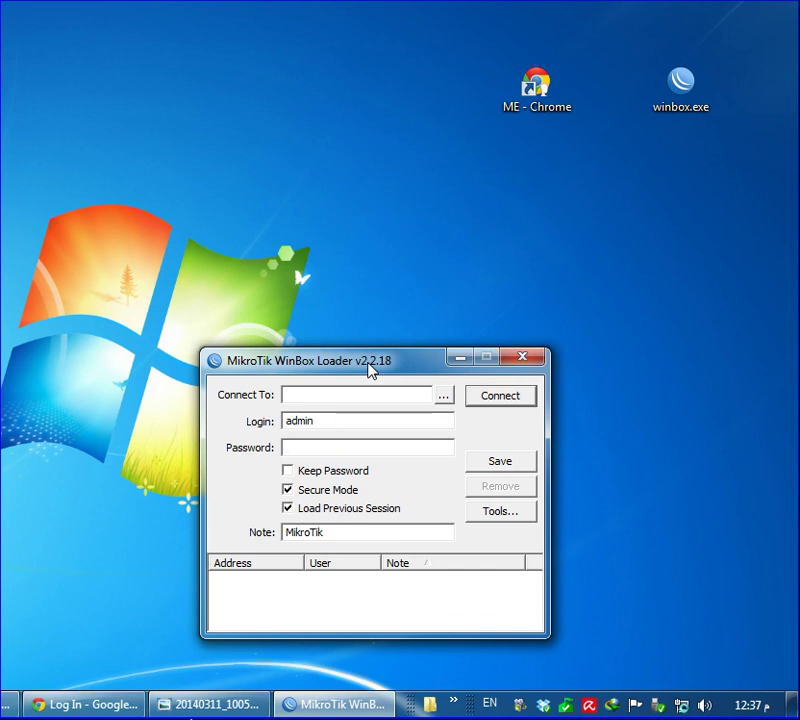
drag(402, 370, 394, 268)
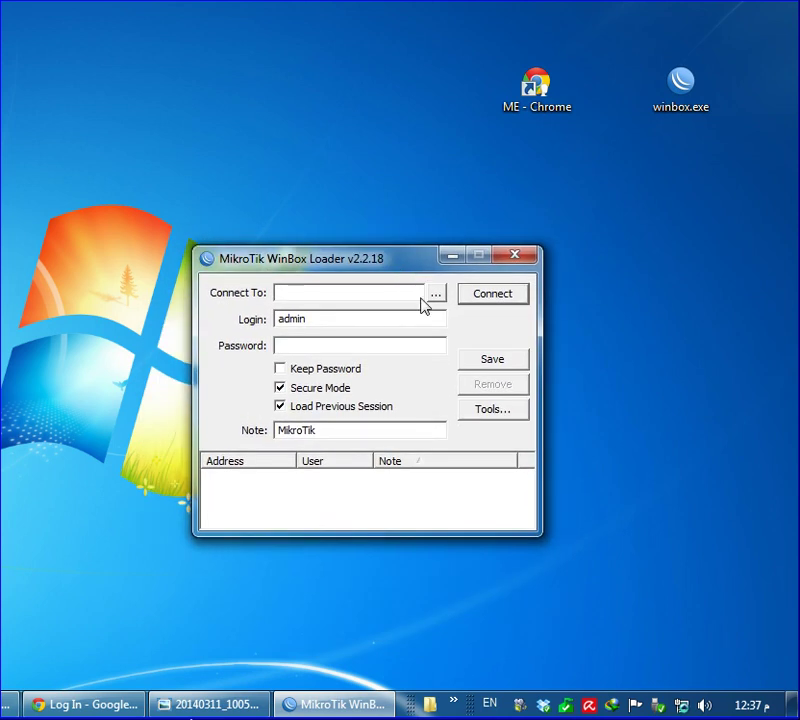
Relaunch the loader and set Connect To to the first discovered neighbour, A0:F3:C1:04:E7:84
click(436, 296)
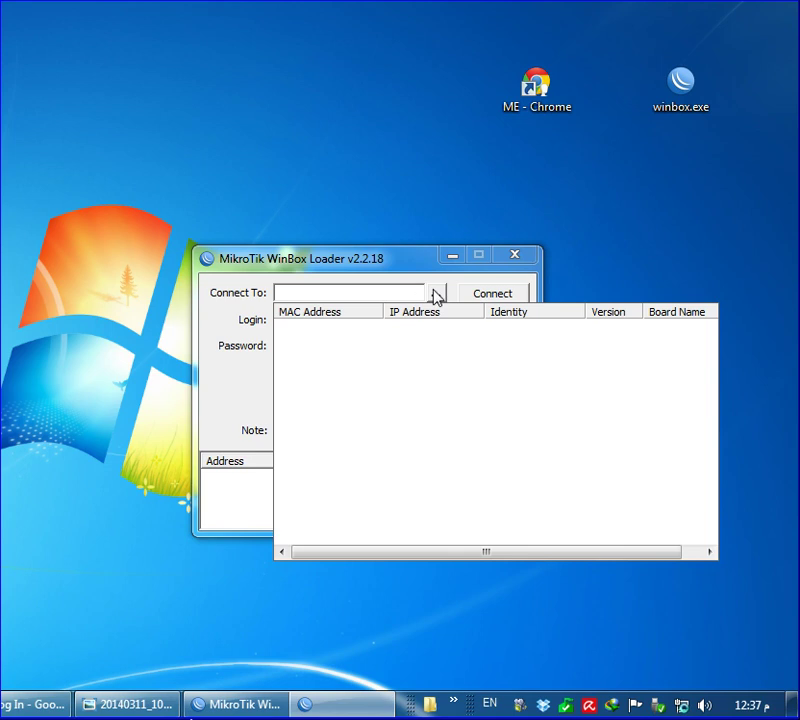
click(515, 257)
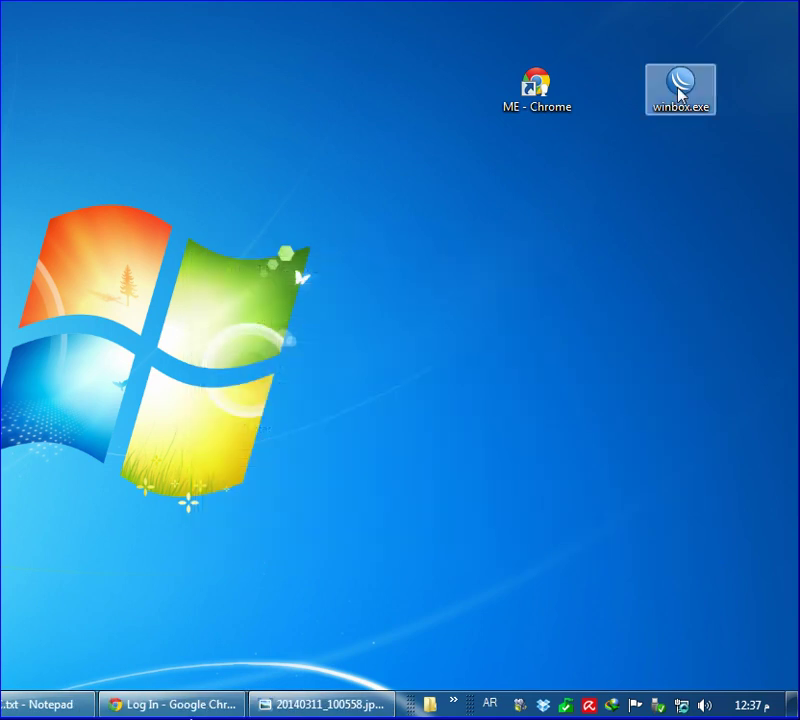
double_click(666, 100)
click(437, 294)
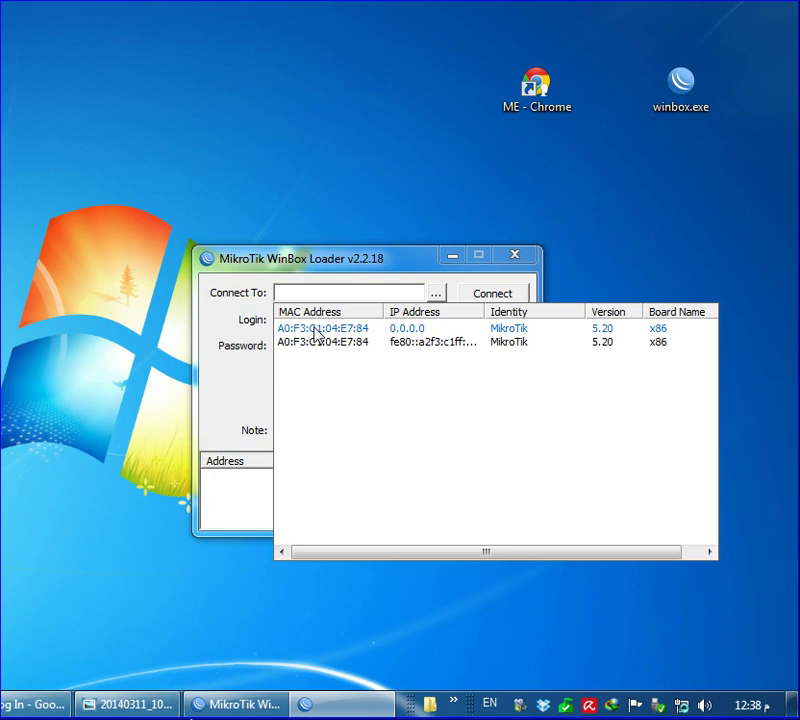
click(315, 332)
Copy the MAC address A0:F3:C1:04:E7:84, reopen the neighbour list, and bring MAC.txt forward
drag(377, 297, 261, 323)
right_click(337, 294)
click(378, 352)
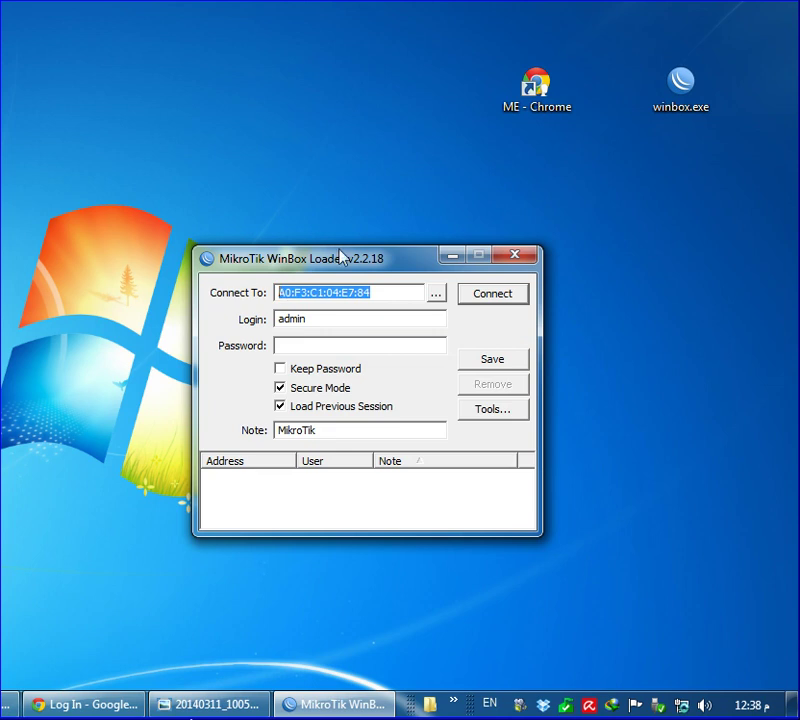
click(438, 295)
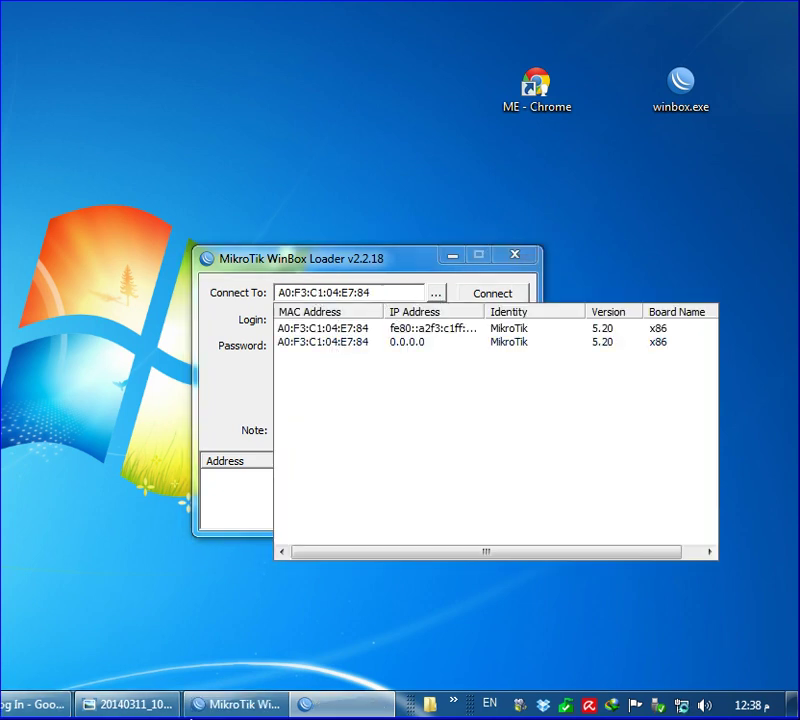
key(alt+Tab)
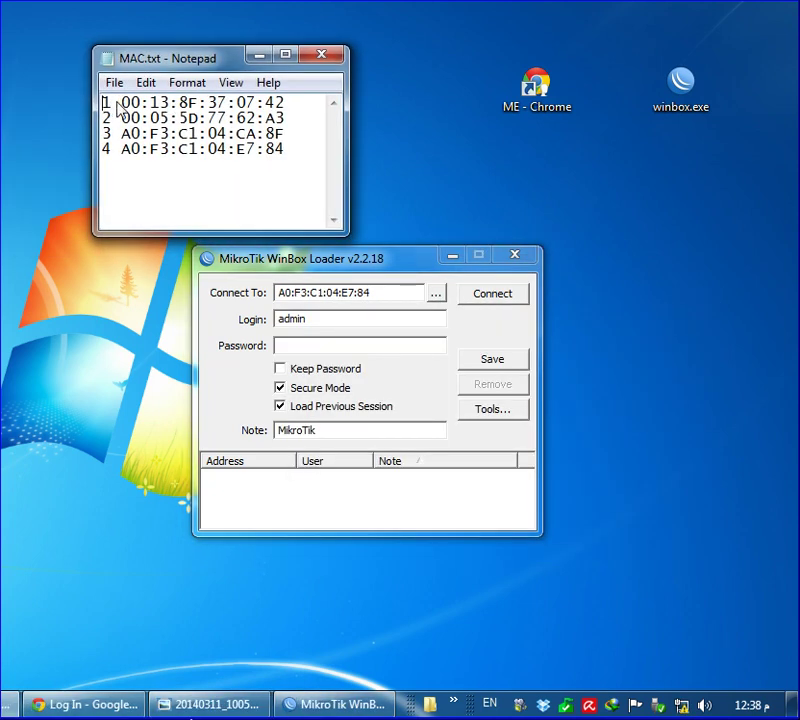
Select and compare the four MAC address lines in MAC.txt
drag(291, 104, 295, 155)
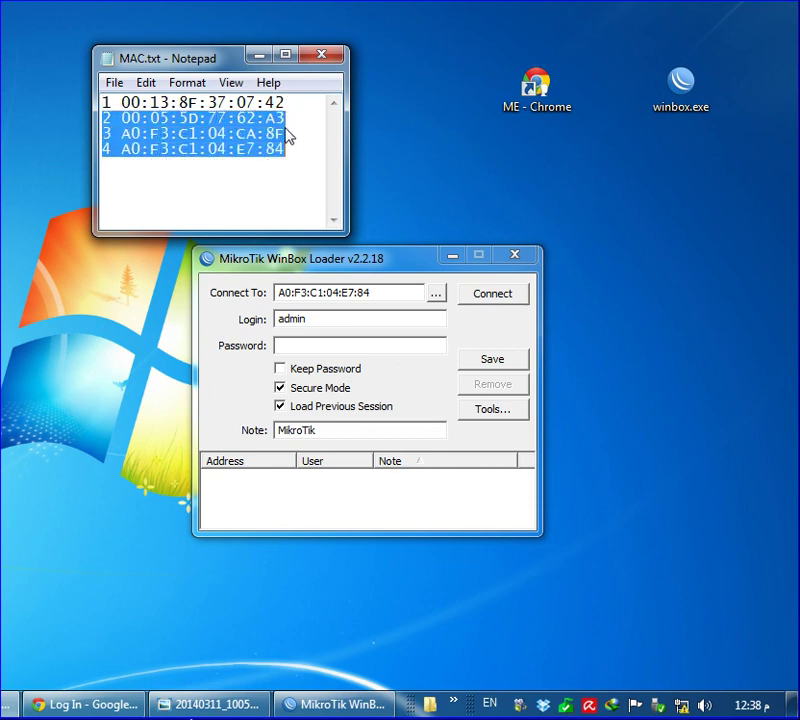
click(289, 119)
drag(290, 104, 264, 175)
click(163, 118)
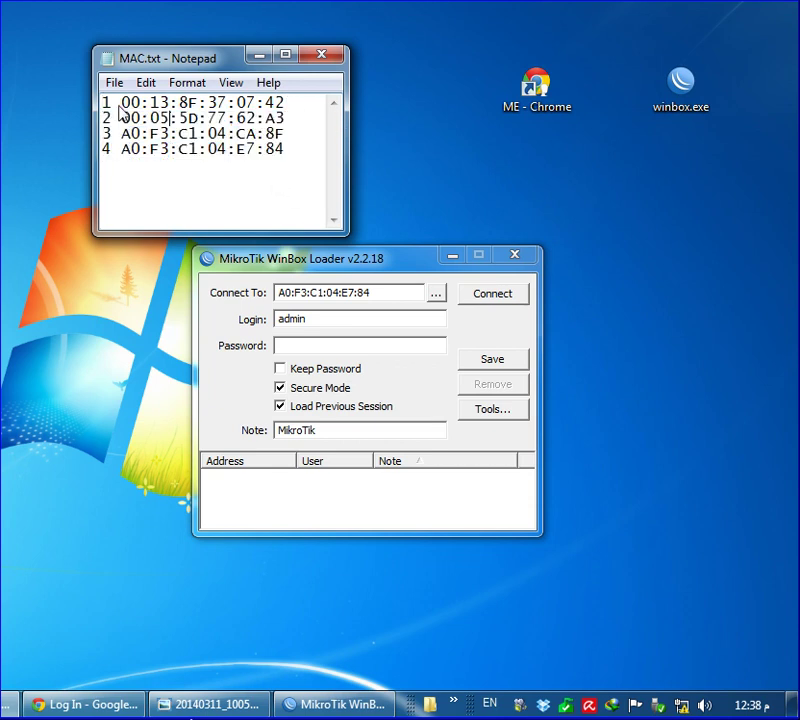
drag(105, 107, 218, 184)
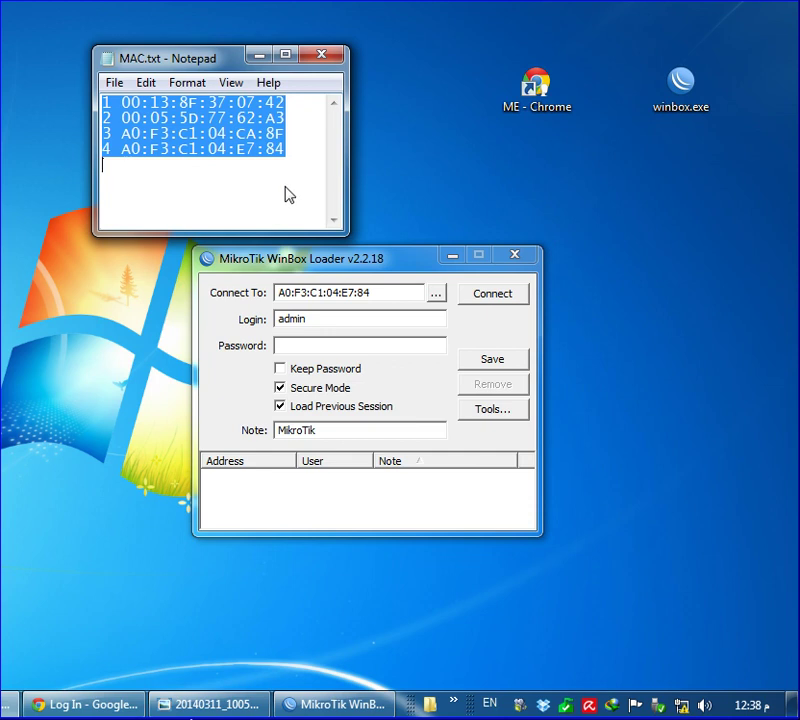
click(292, 136)
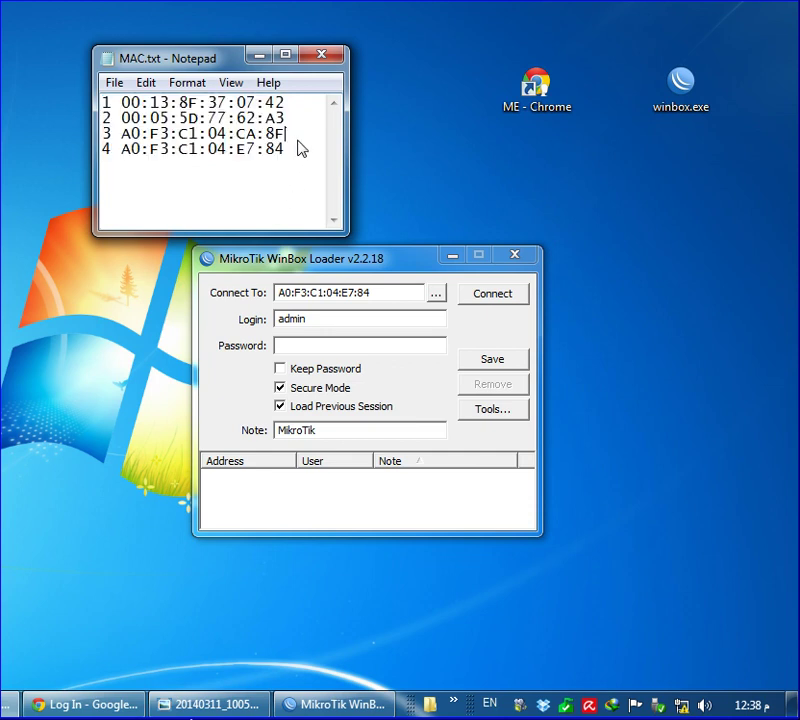
Highlight 00:13:8F:37:07:42 and 00:05:5D:77:62:A3 on lines 1–2, then close Notepad
drag(110, 104, 325, 86)
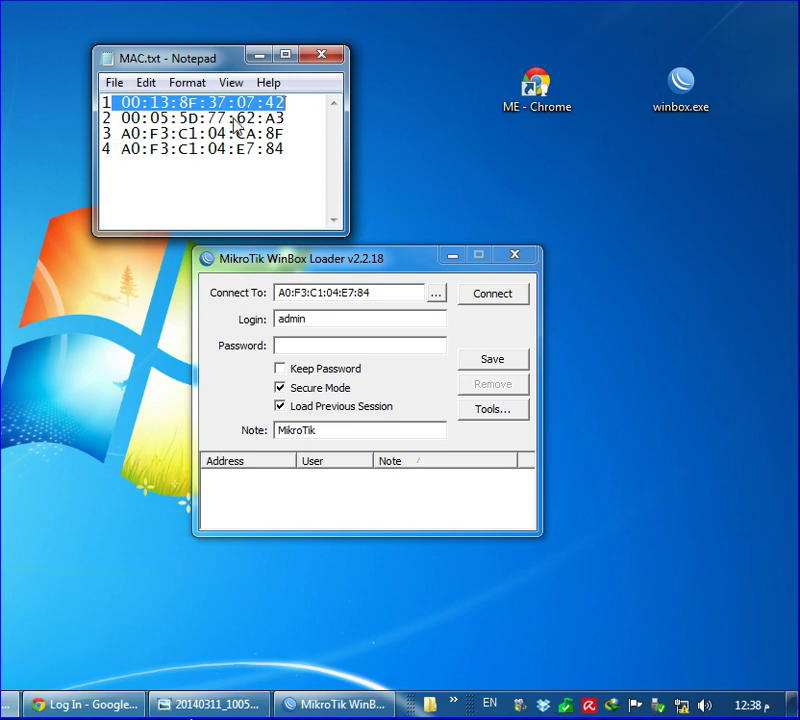
click(159, 103)
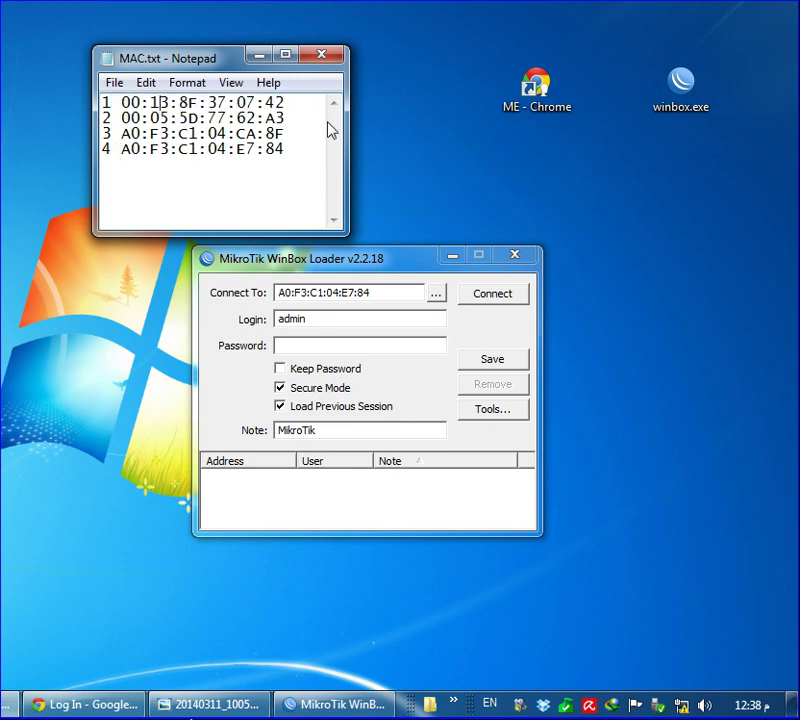
drag(298, 106, 66, 111)
drag(290, 119, 66, 119)
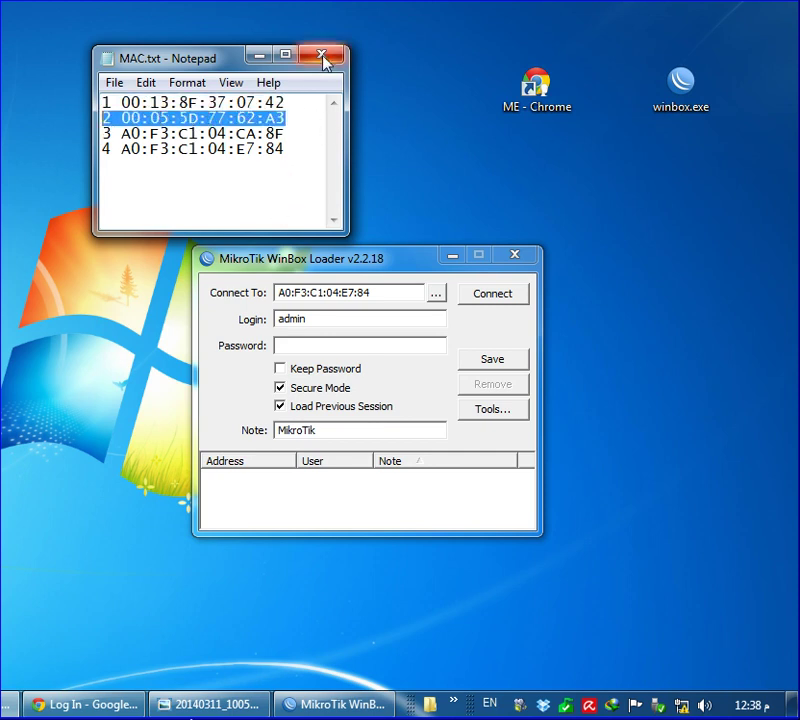
click(250, 130)
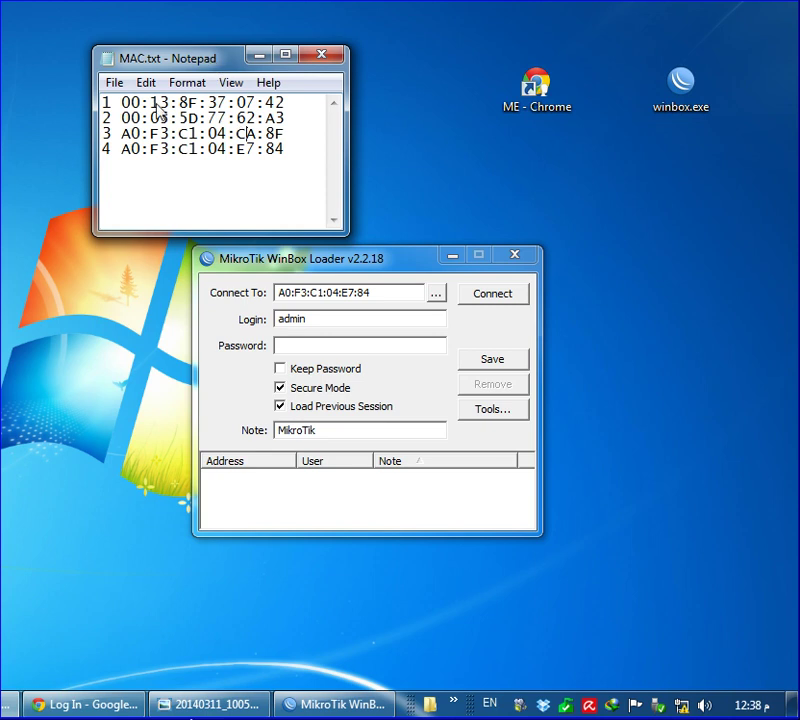
key(alt+F4)
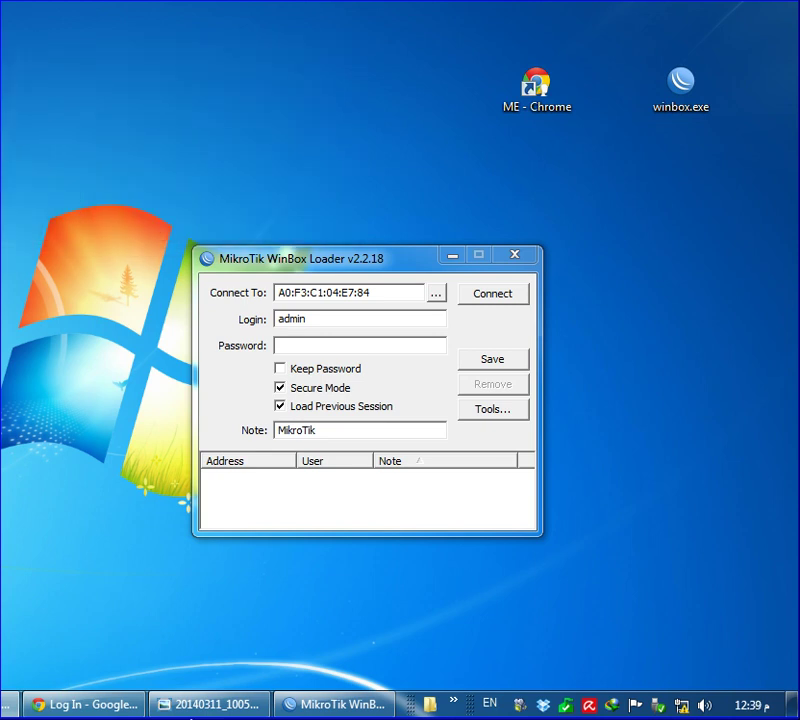
Connect to A0:F3:C1:04:E7:84 and resize WinBox to full screen height at the left edge
click(489, 295)
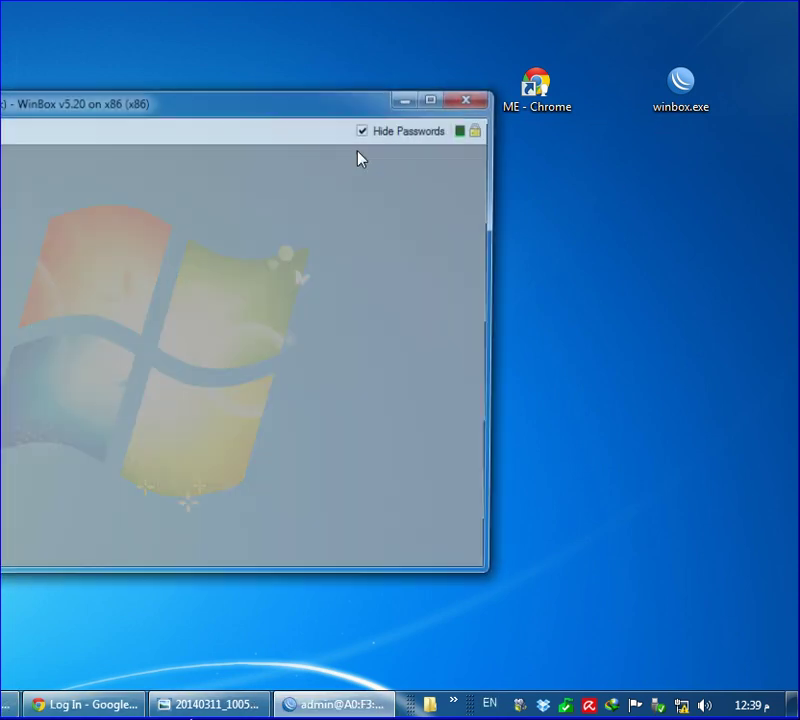
drag(197, 104, 460, 38)
drag(632, 519, 652, 691)
drag(183, 28, 160, 22)
drag(720, 235, 786, 242)
Turn off Hide Passwords, add CPU, Memory and Uptime readouts, then close the session
click(650, 47)
right_click(603, 55)
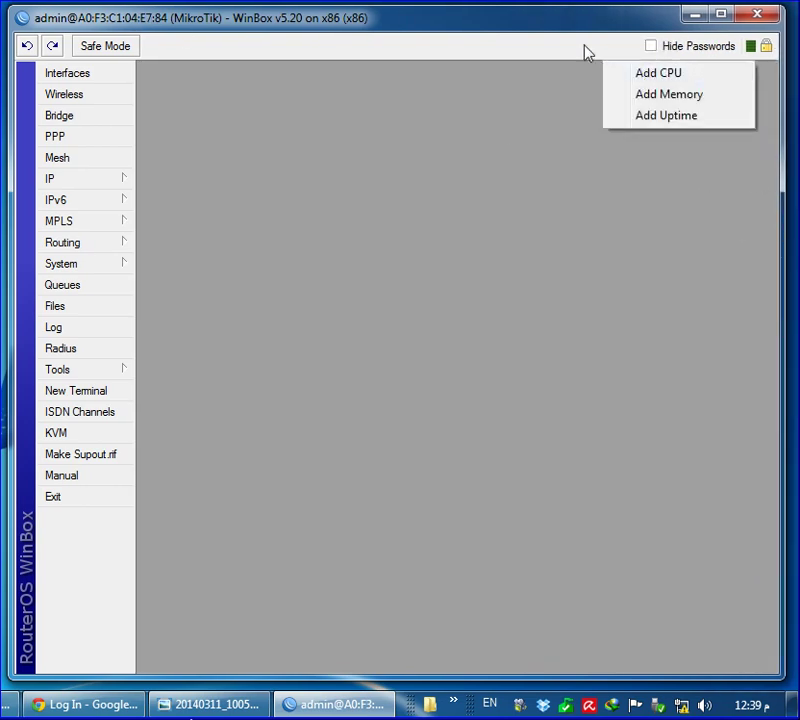
click(612, 50)
right_click(612, 50)
click(660, 76)
right_click(550, 57)
click(575, 95)
right_click(466, 62)
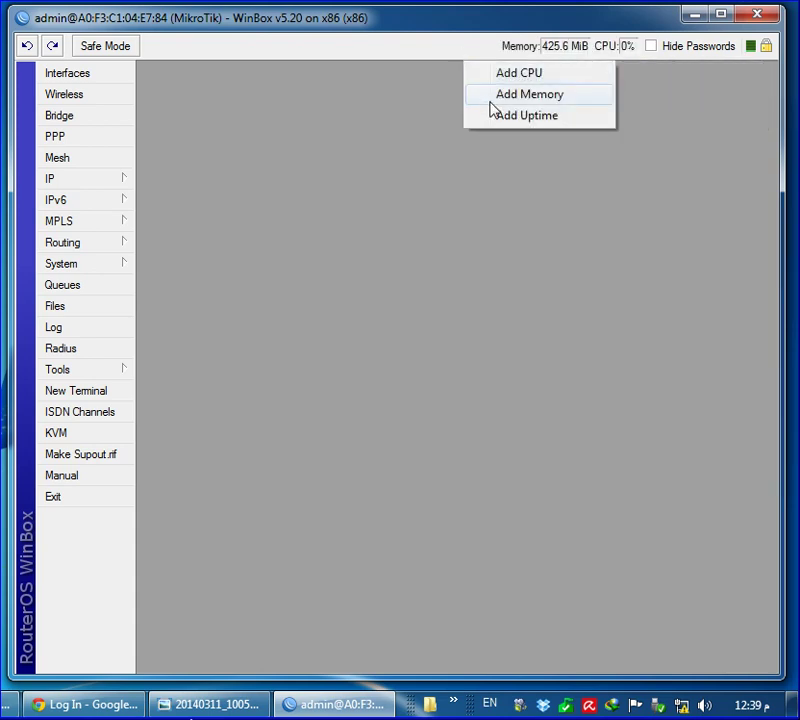
click(518, 117)
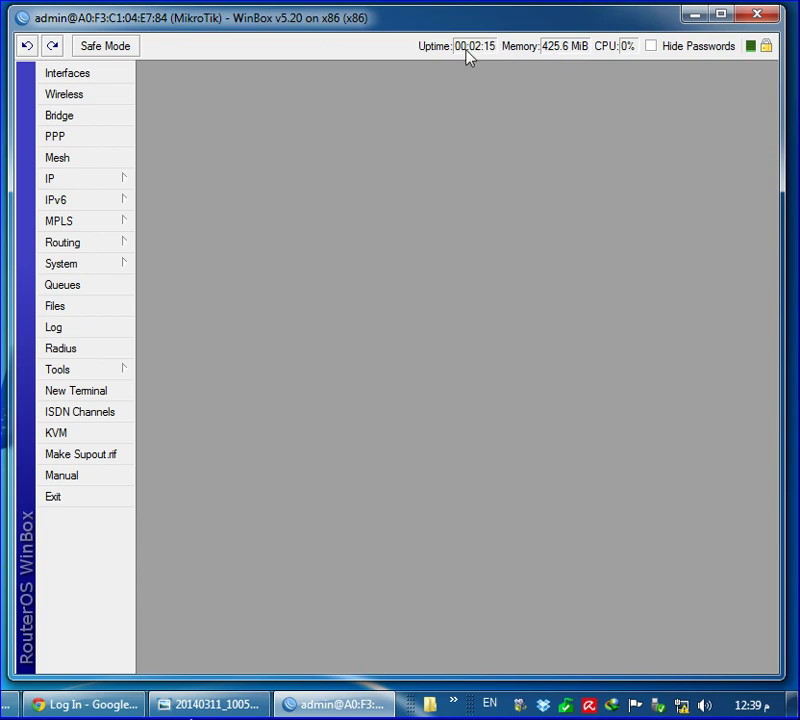
click(694, 18)
Relaunch WinBox, reconnect to the router and list interfaces ether1 through ether4
double_click(682, 106)
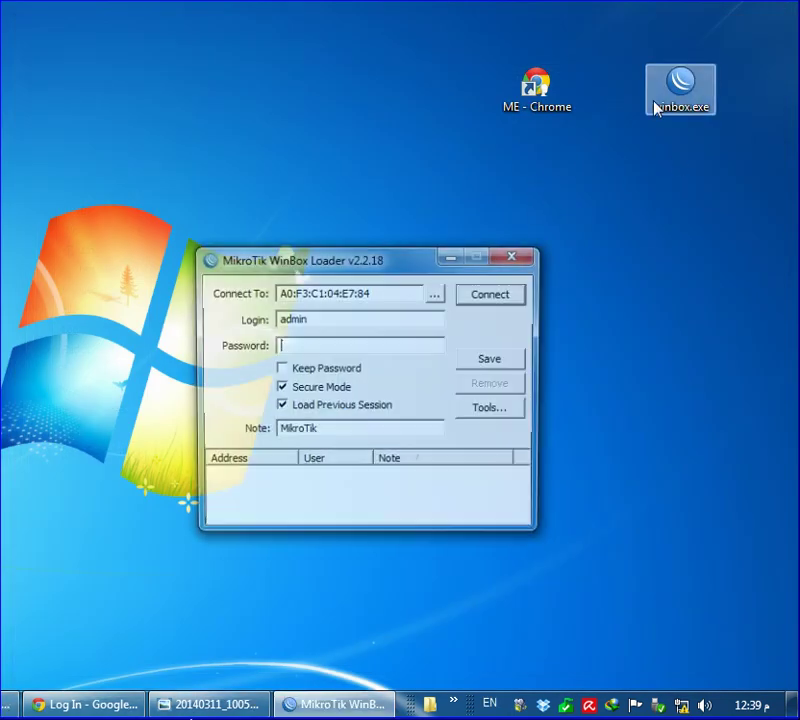
click(496, 300)
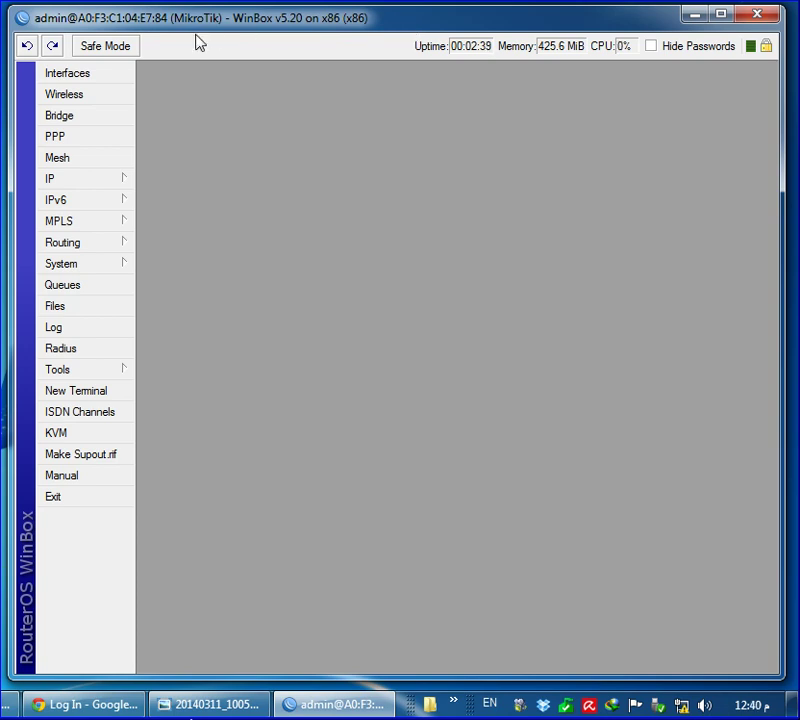
click(107, 74)
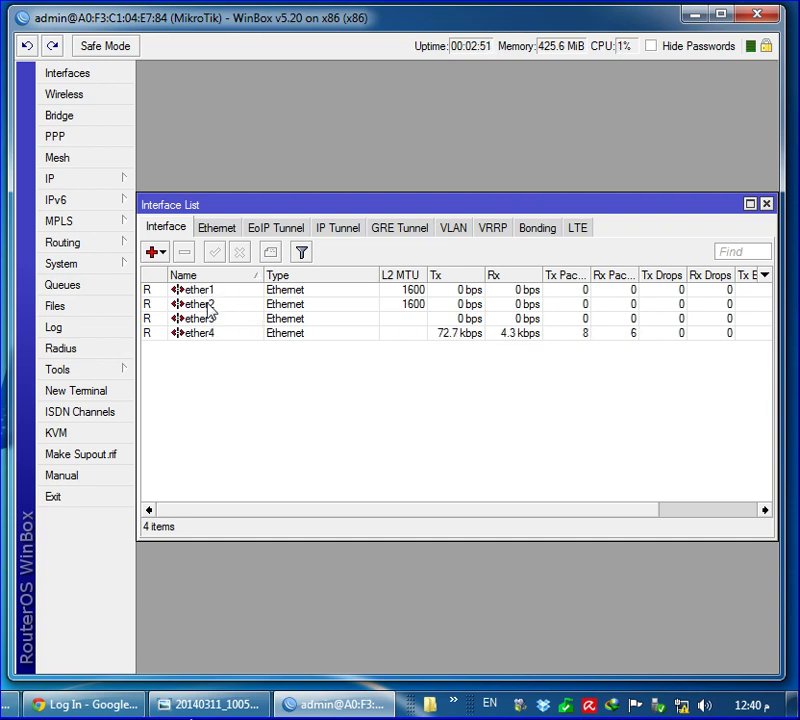
Rename ether1 to IN2 after checking its MAC against the MAC.txt notes
double_click(207, 292)
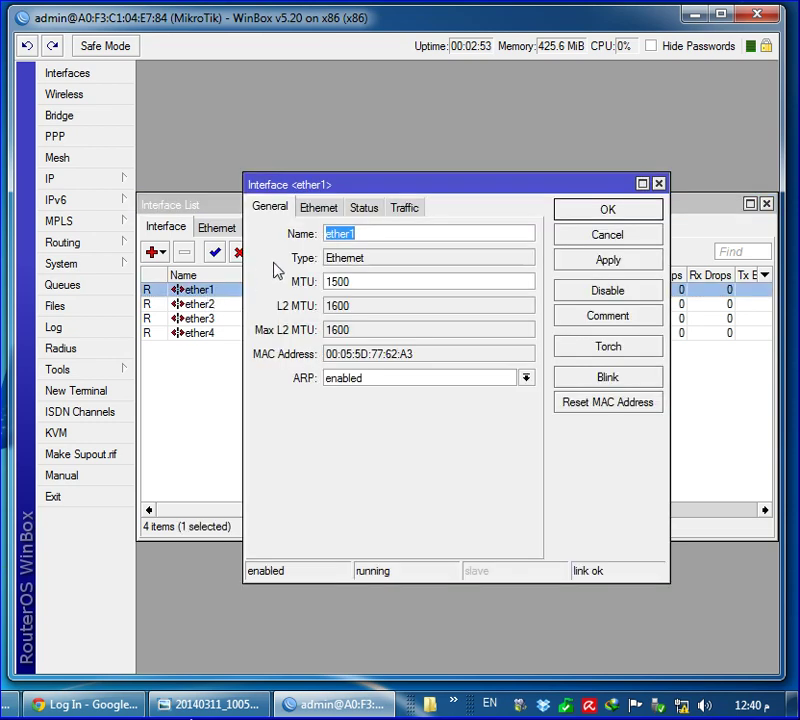
drag(448, 357, 321, 368)
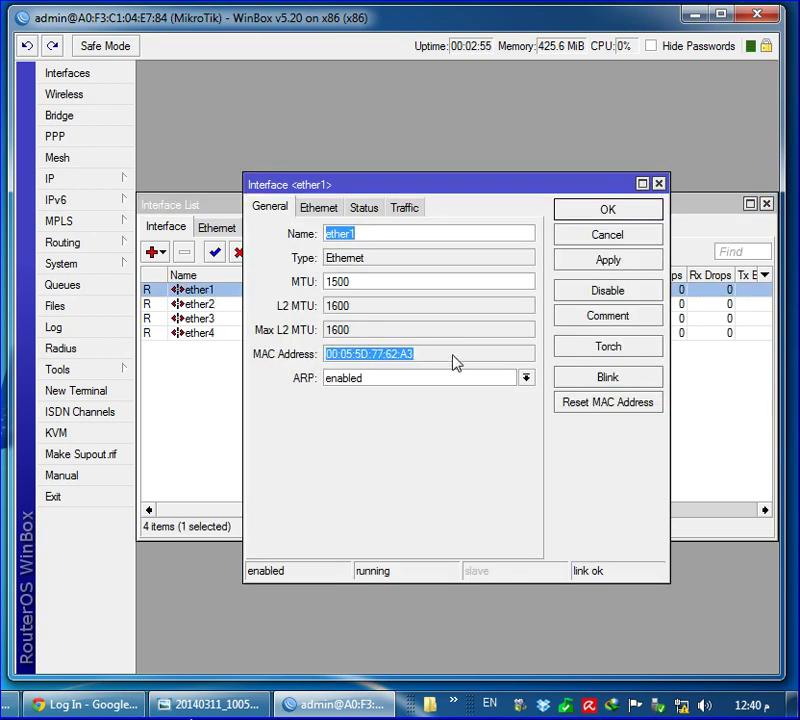
click(440, 358)
key(alt+Tab)
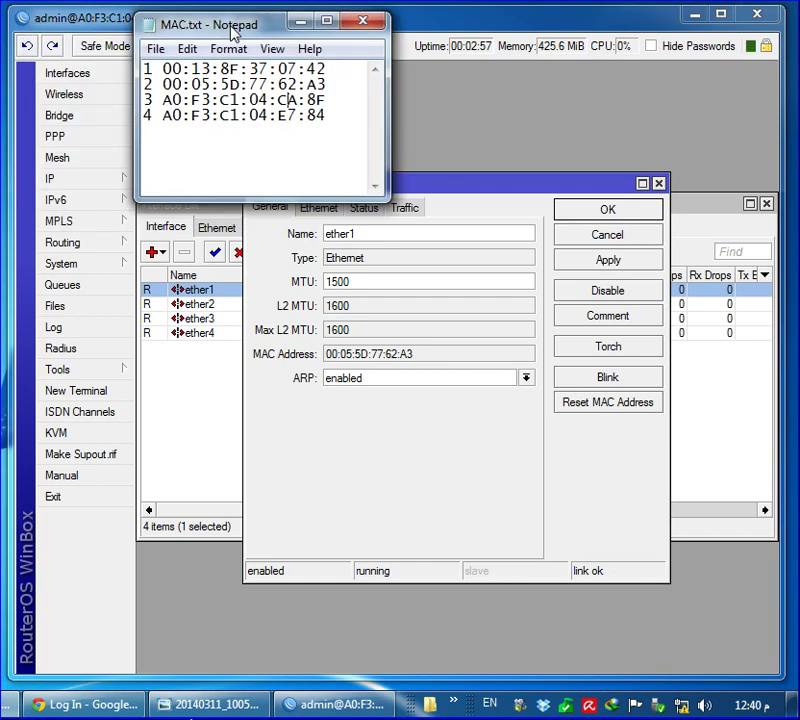
drag(233, 28, 218, 32)
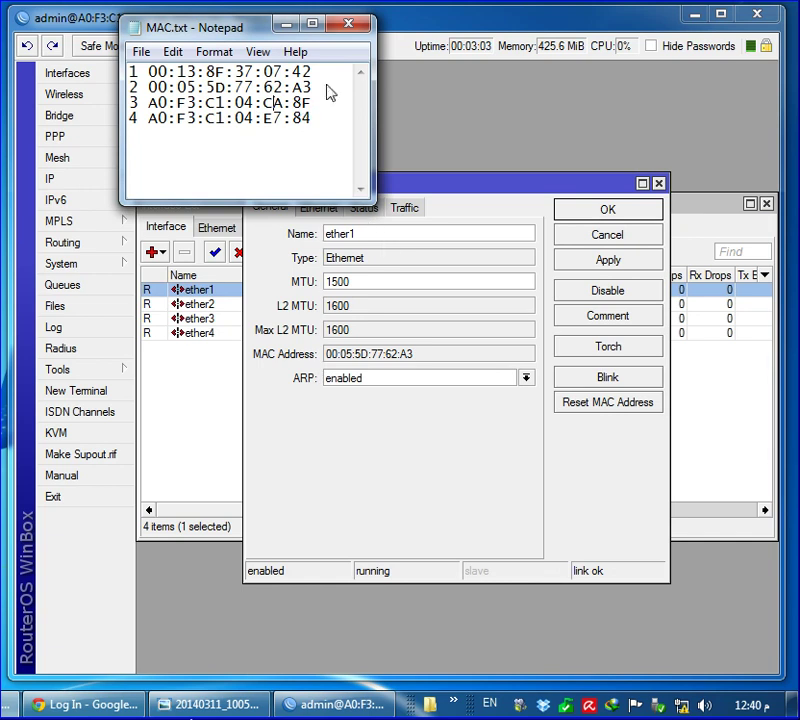
key(alt+Tab)
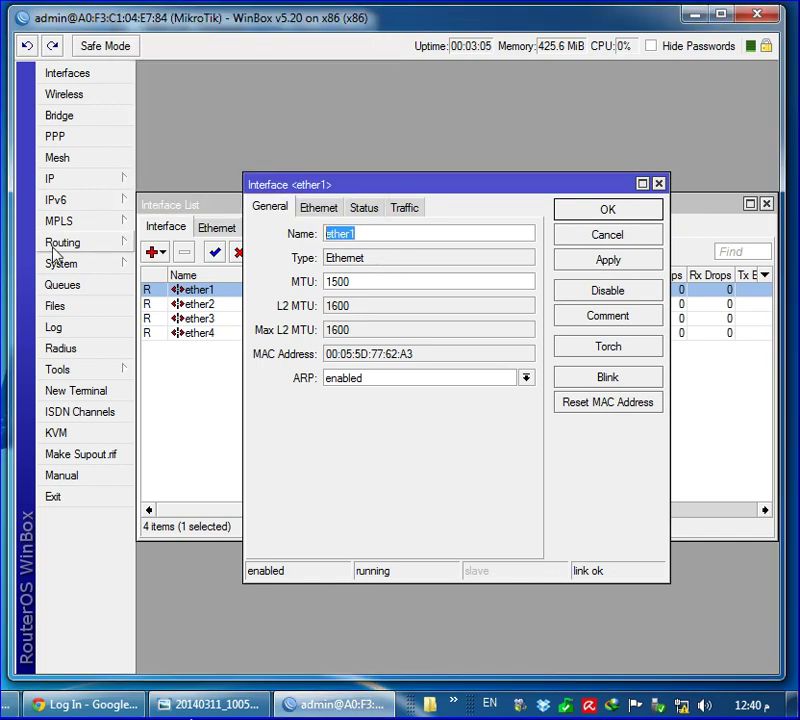
text(i)
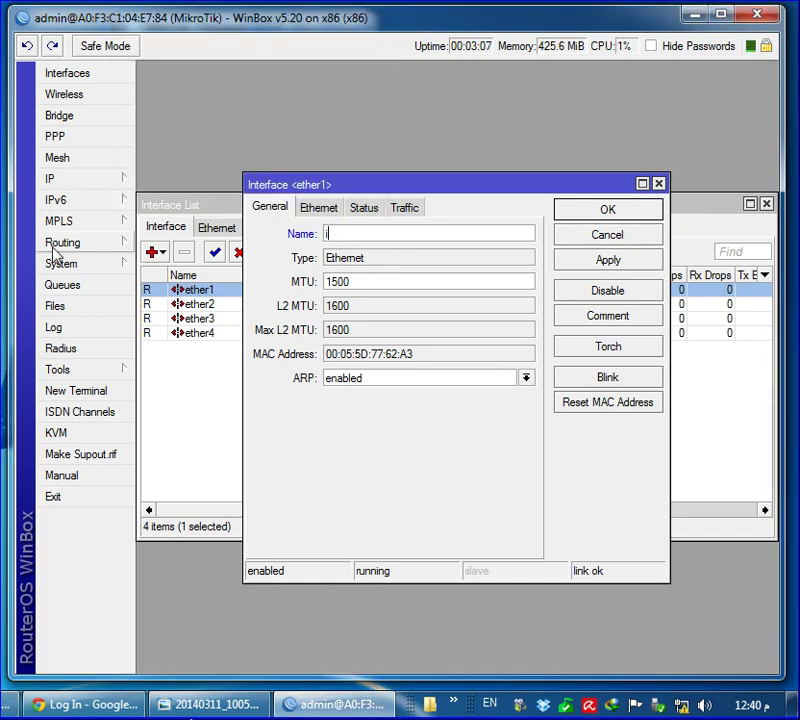
key(BackSpace)
text(N2)
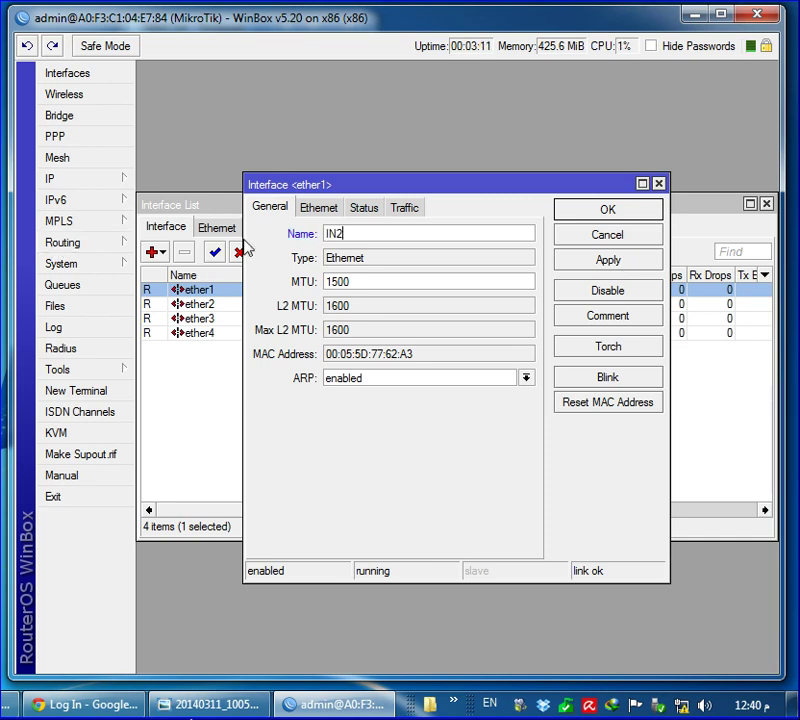
click(614, 211)
Rename ether2 to IN1 after checking its MAC in the notes
double_click(219, 306)
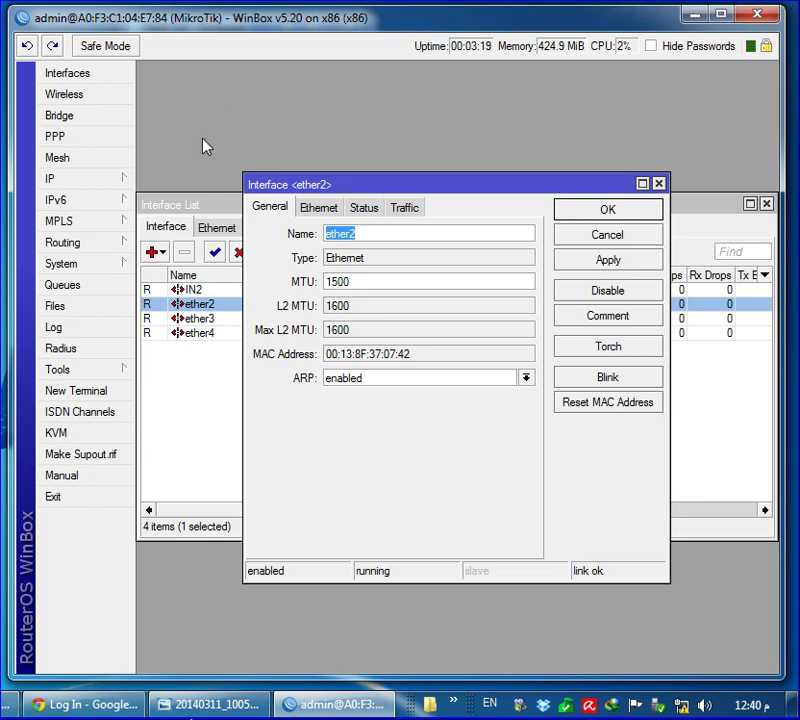
key(alt+Tab)
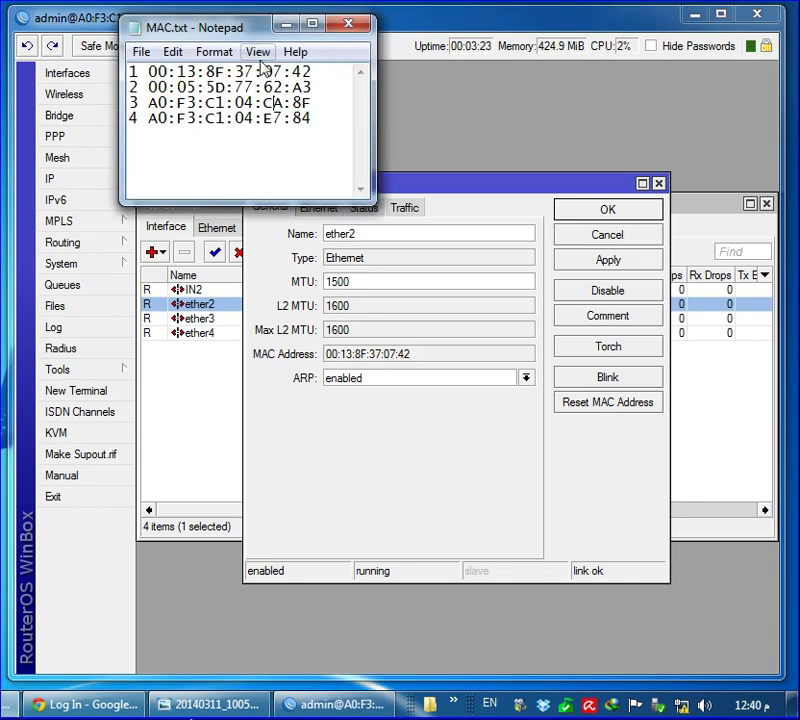
key(alt+Tab)
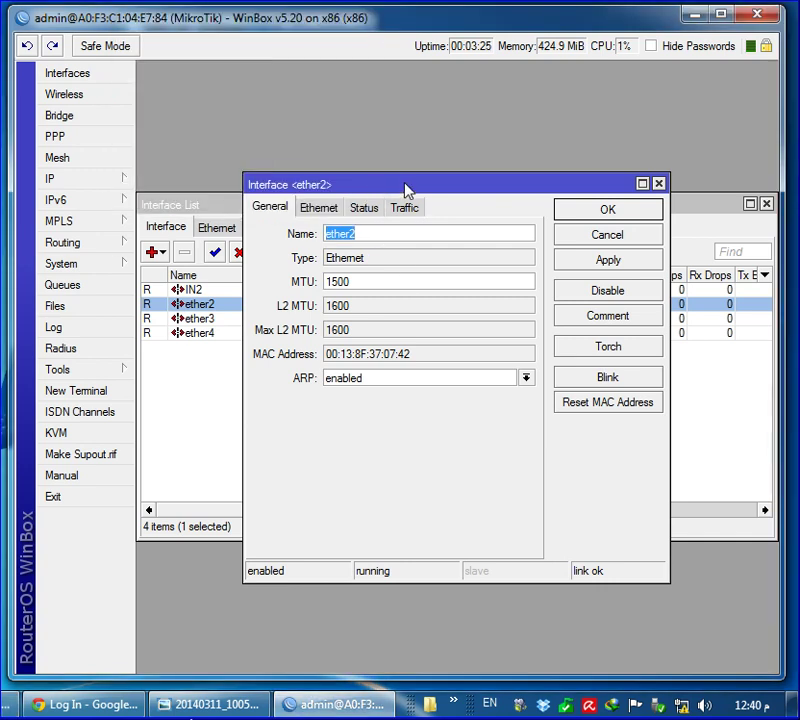
key(Delete)
text(IN1)
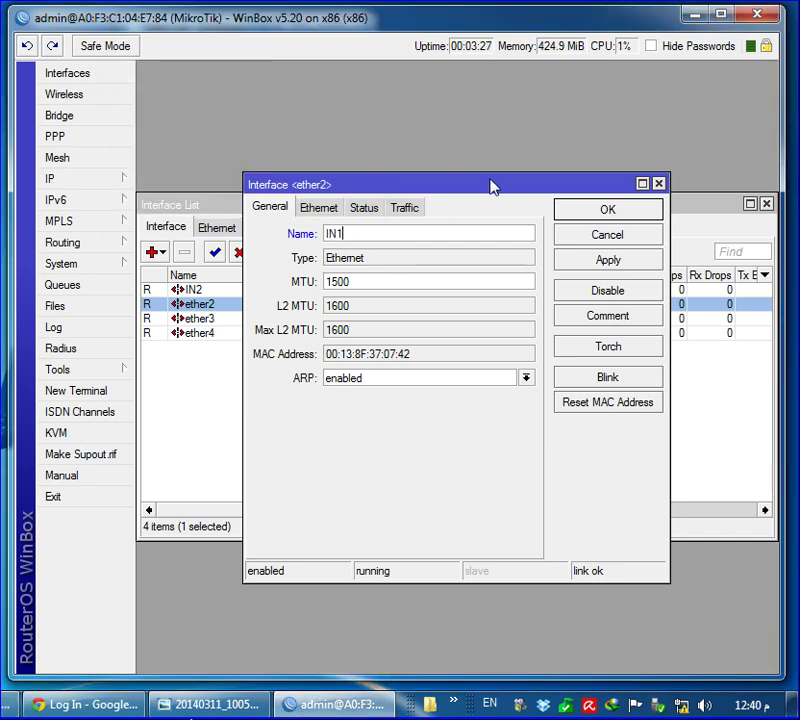
click(588, 216)
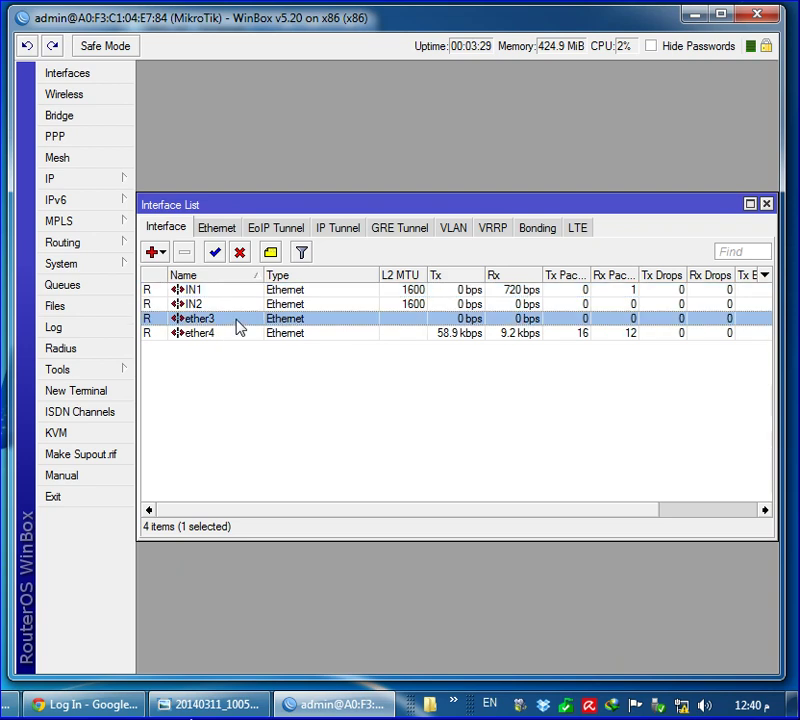
Rename ether3 to IN3 and close the MAC address notes
double_click(237, 320)
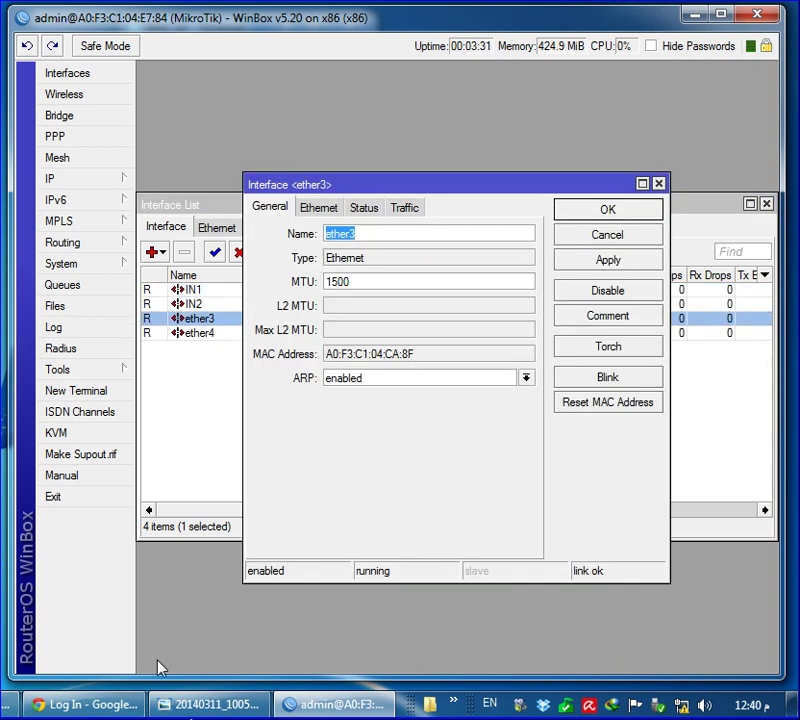
key(alt+Tab)
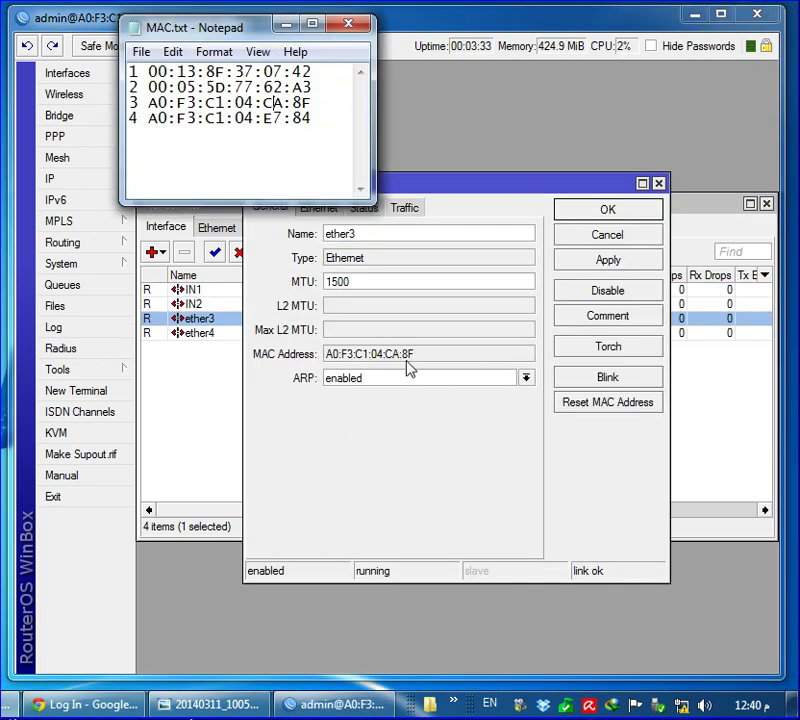
click(357, 32)
double_click(404, 237)
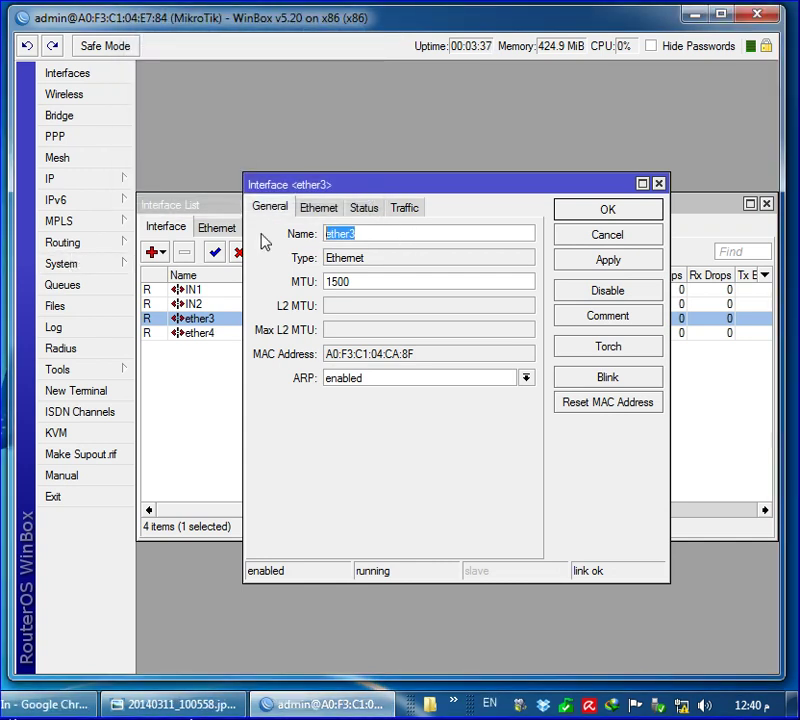
key(Delete)
text(IN3)
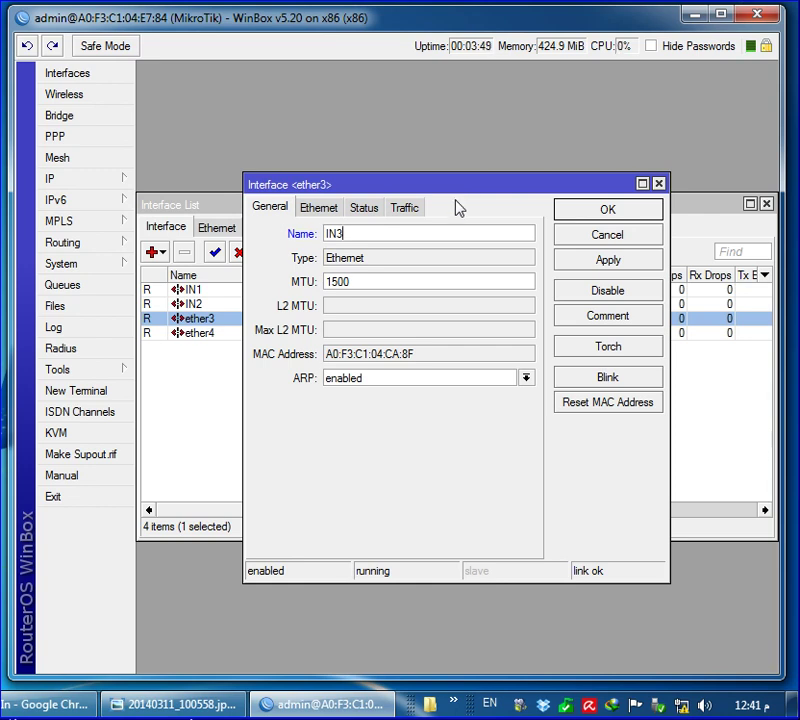
click(600, 211)
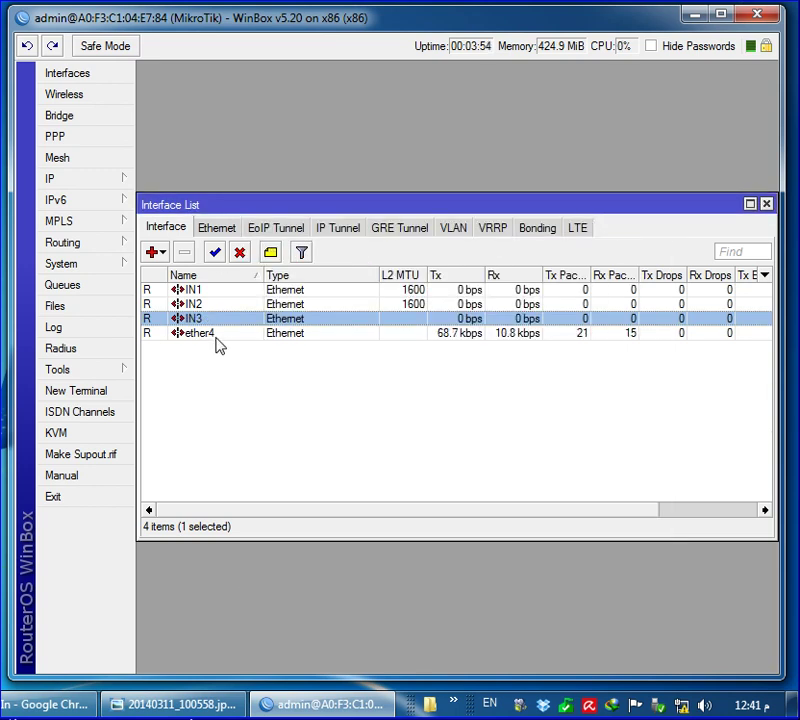
Rename ether4 to OUT
double_click(218, 335)
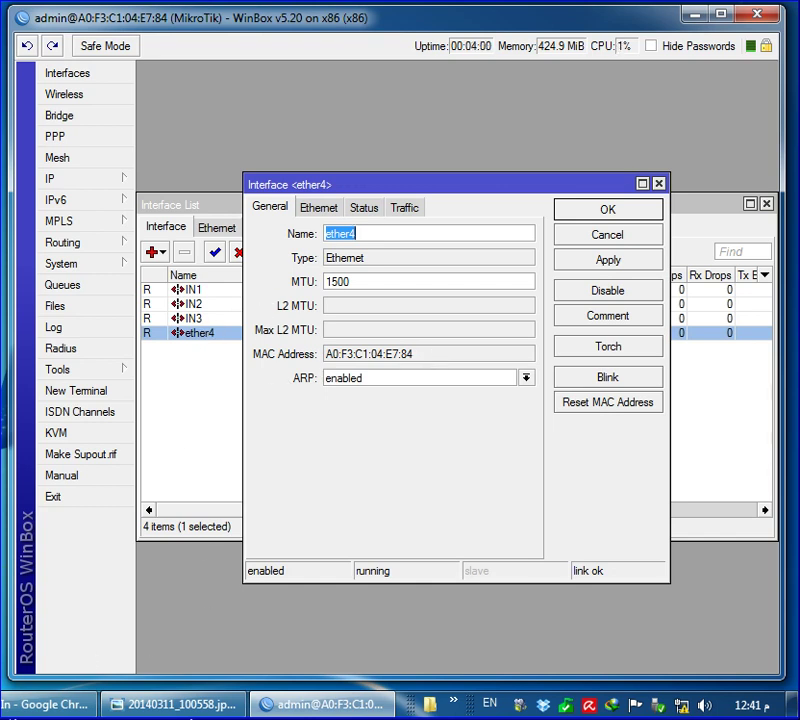
key(alt+shift)
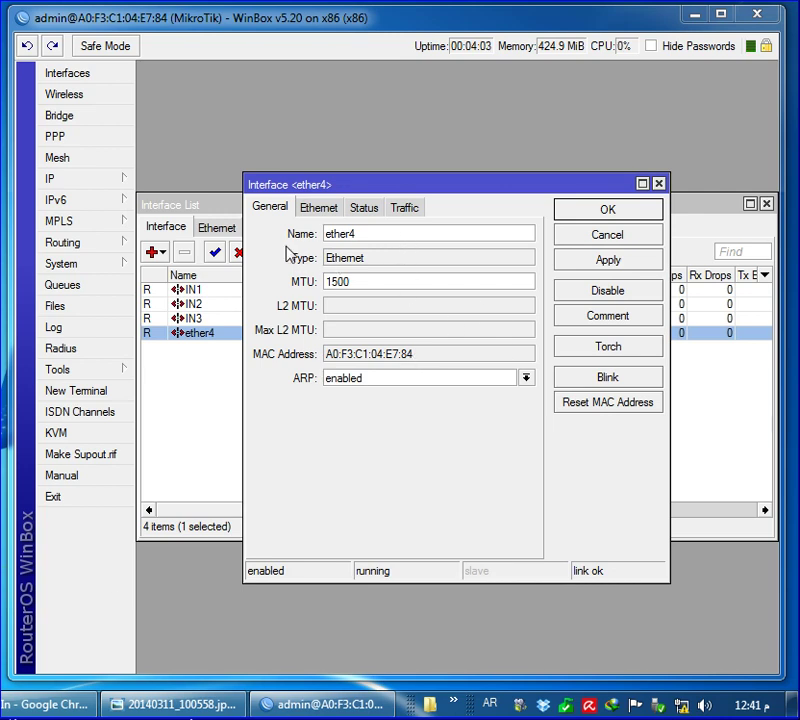
key(alt+shift)
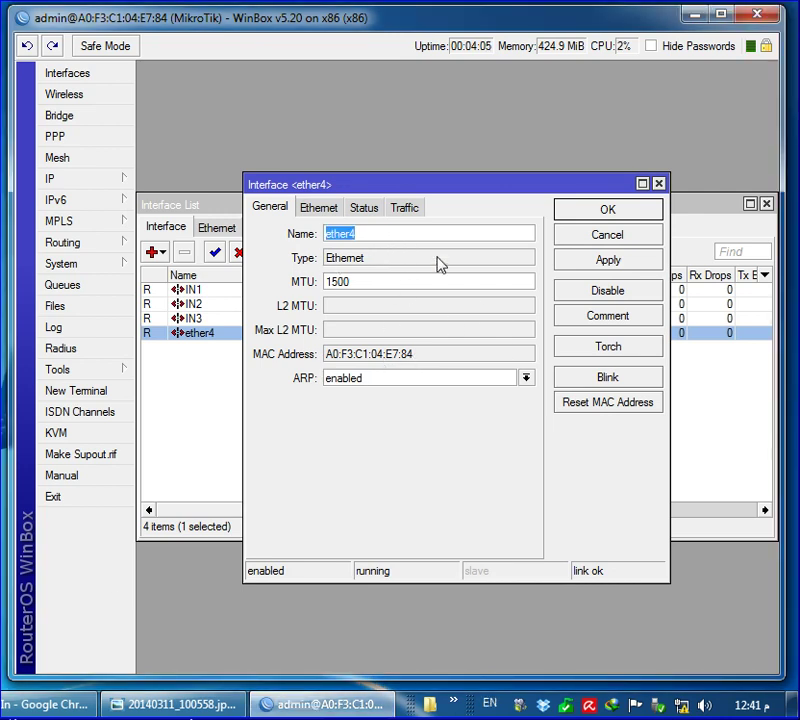
text(OUT)
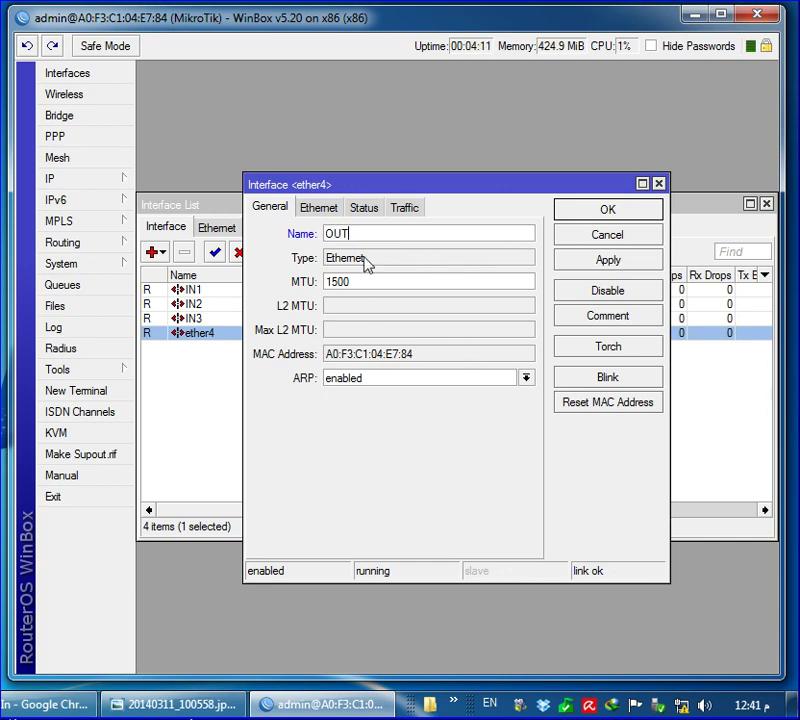
click(598, 212)
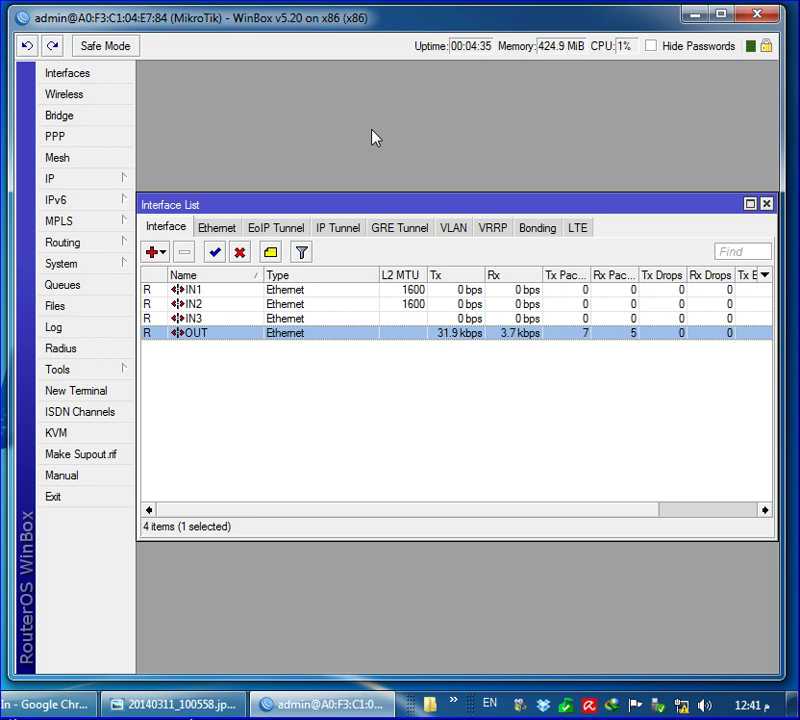
Add a new IP address entry of 10.0.0.1/24
click(86, 181)
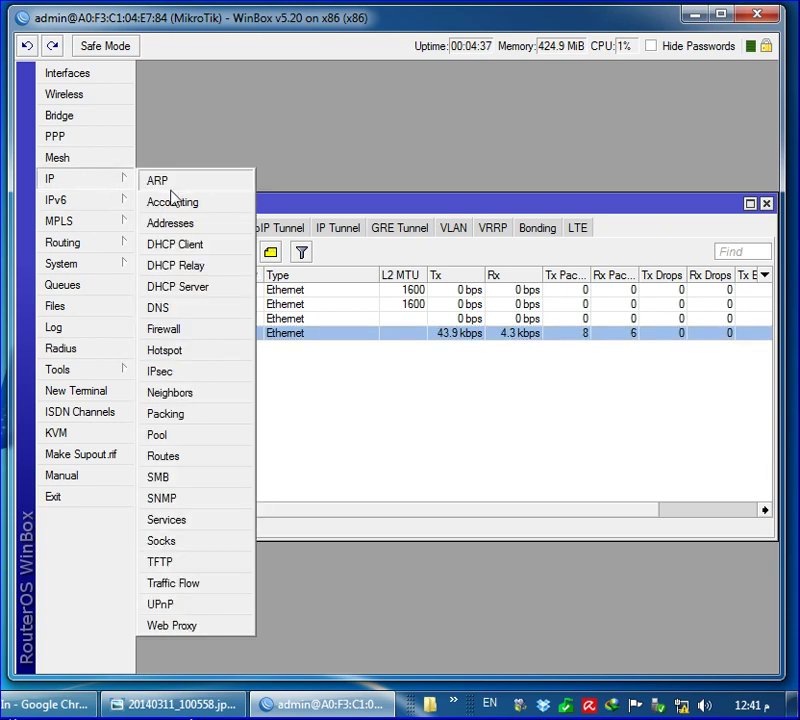
click(204, 226)
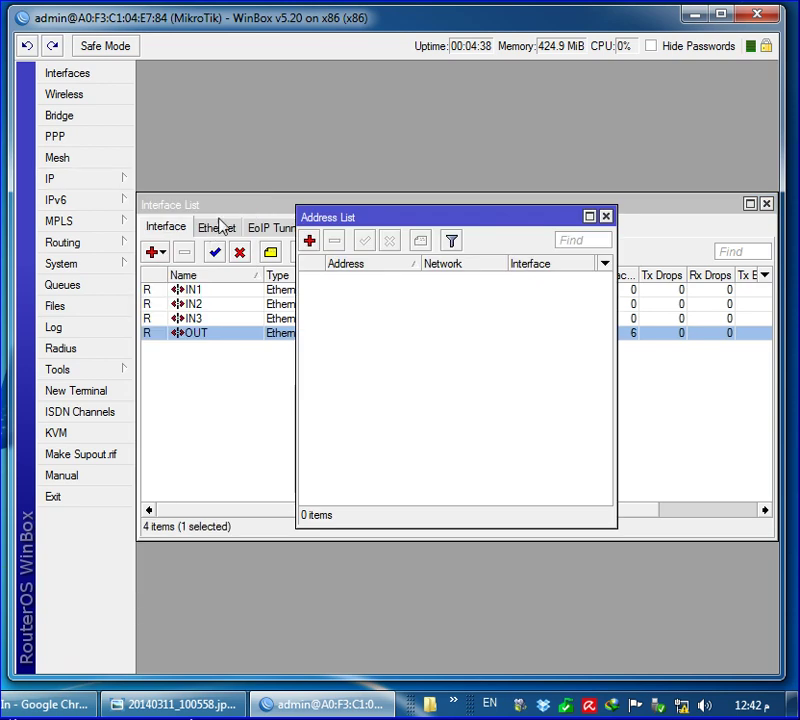
click(310, 242)
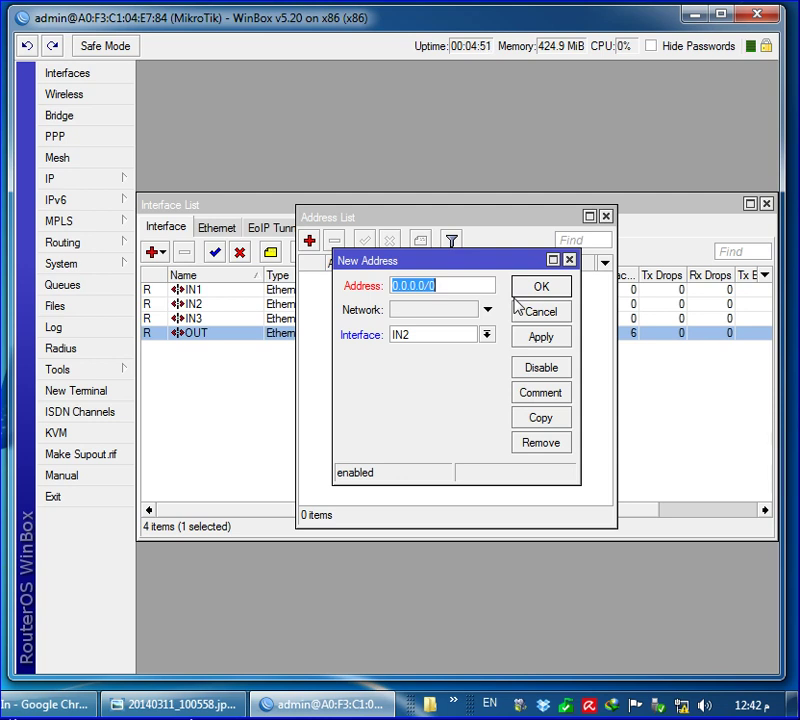
text(10)
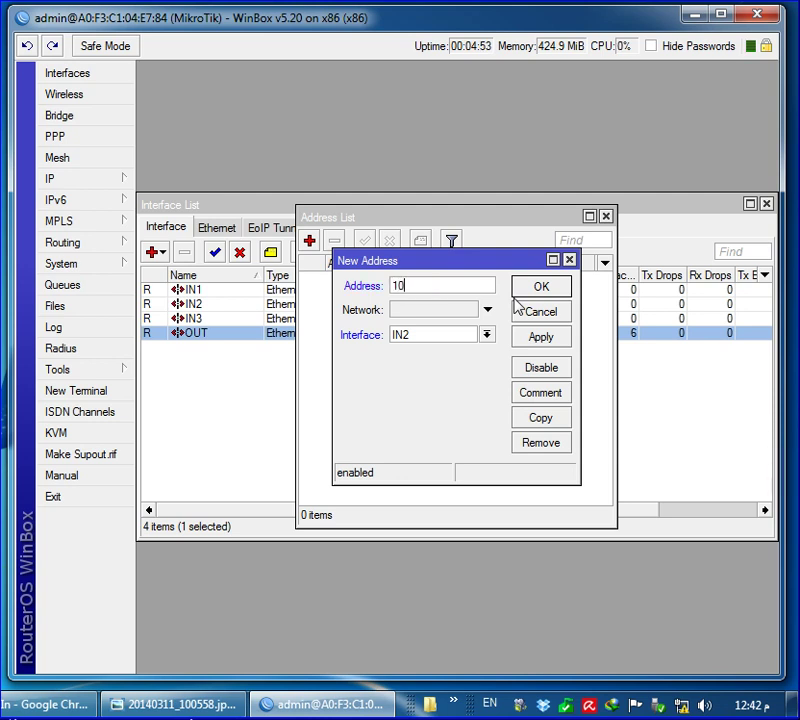
text(.0.0.1/24)
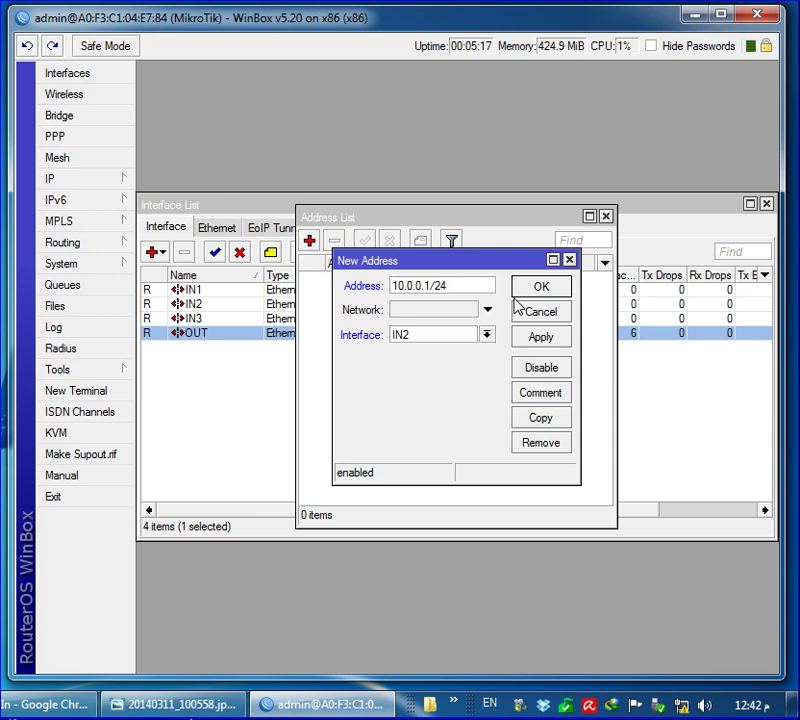
drag(479, 289, 304, 295)
Assign 10.0.0.1/24 to interface OUT, save it, and close the Address List
click(456, 289)
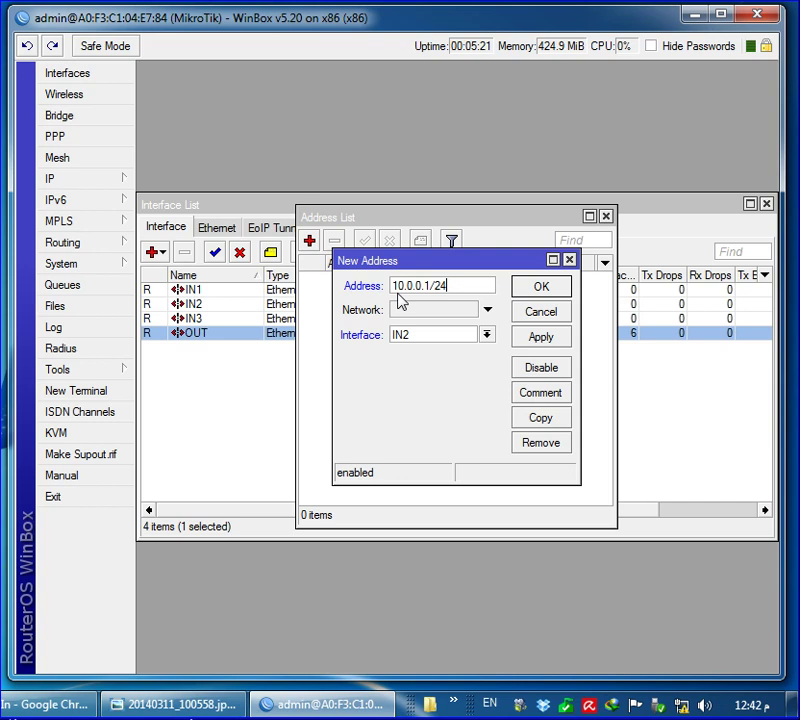
click(435, 337)
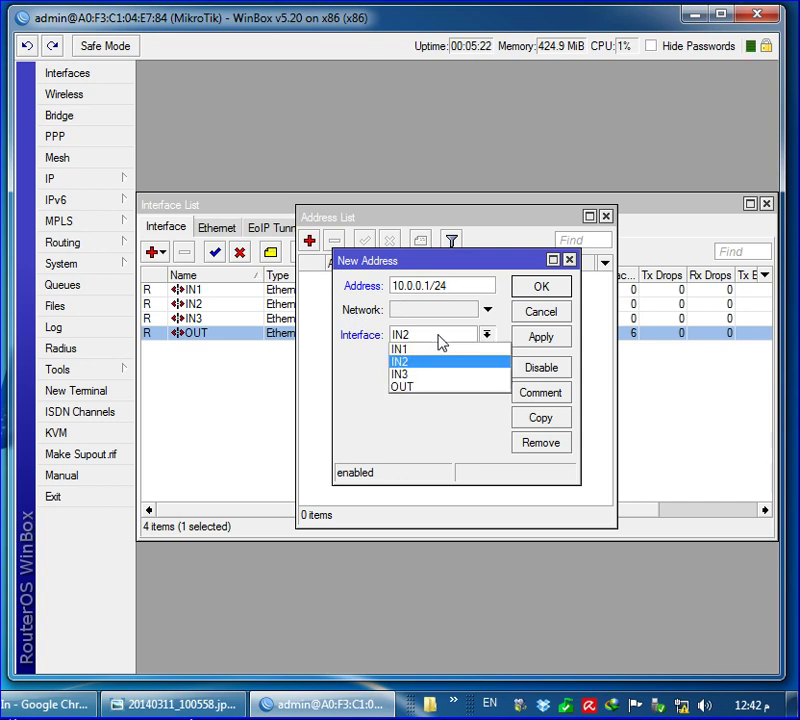
click(421, 388)
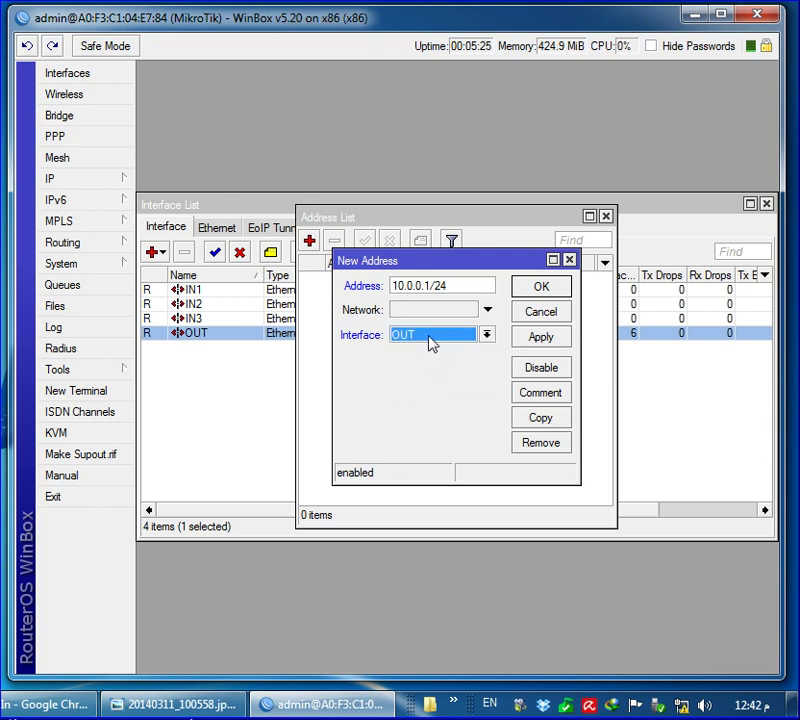
click(544, 337)
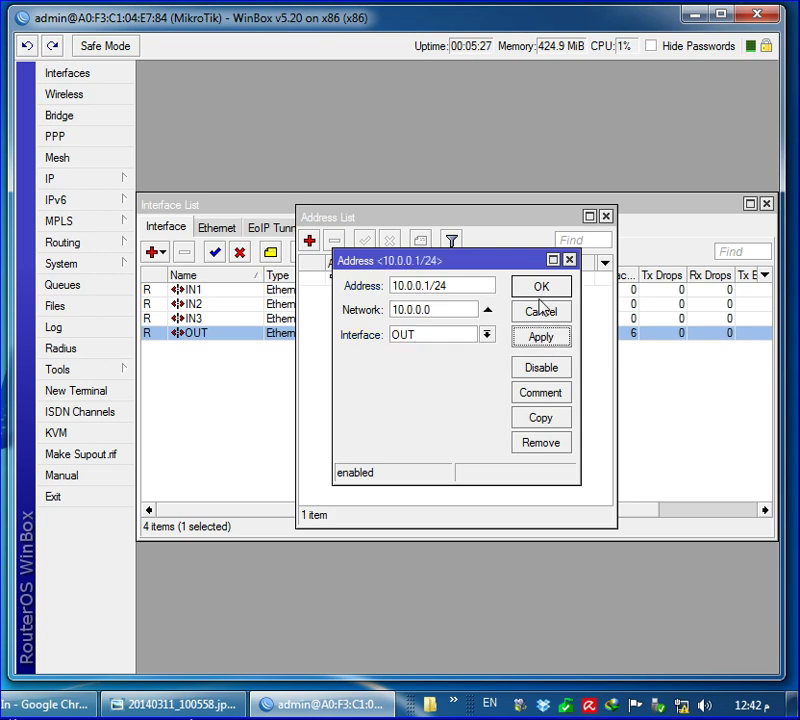
click(540, 288)
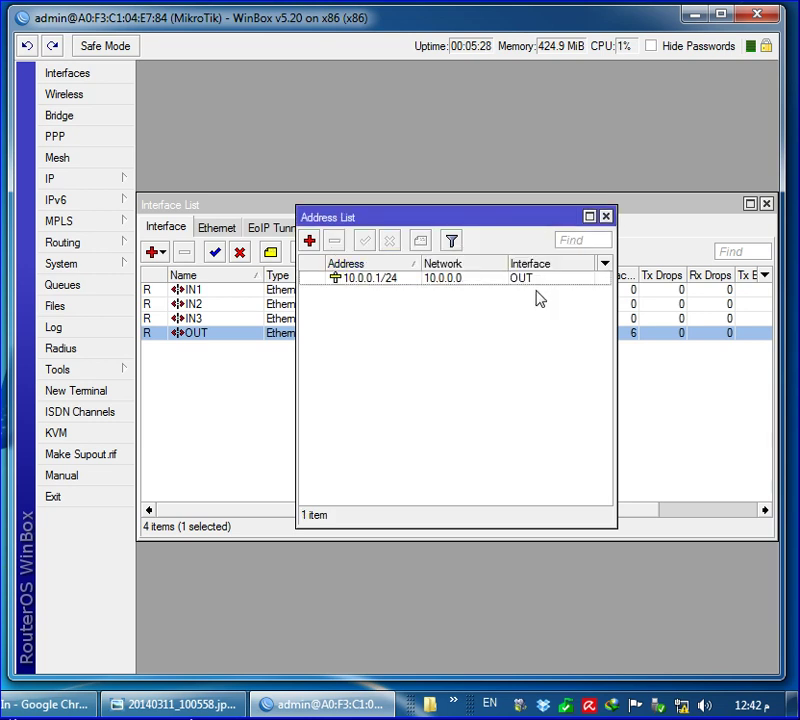
click(368, 283)
click(400, 296)
click(431, 283)
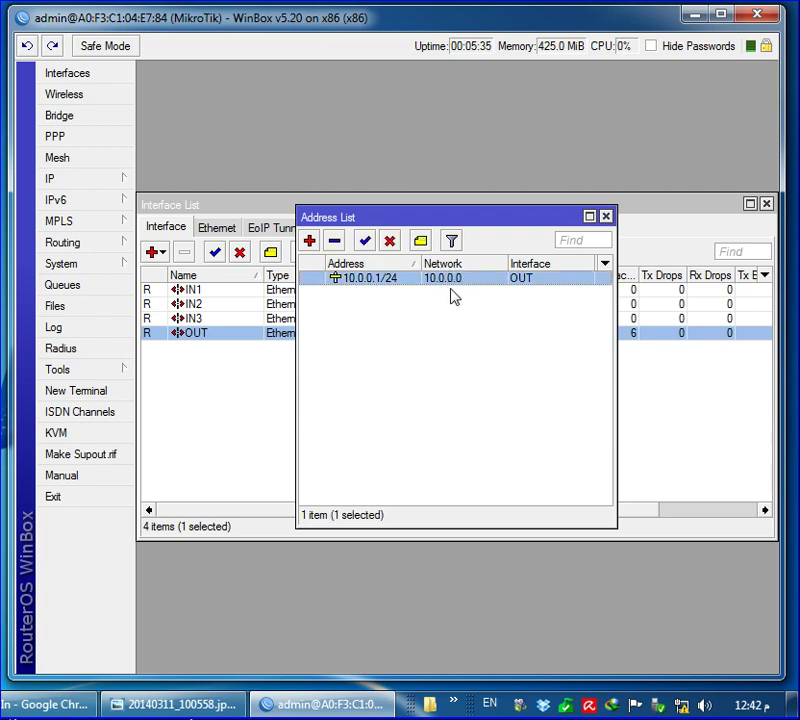
click(605, 217)
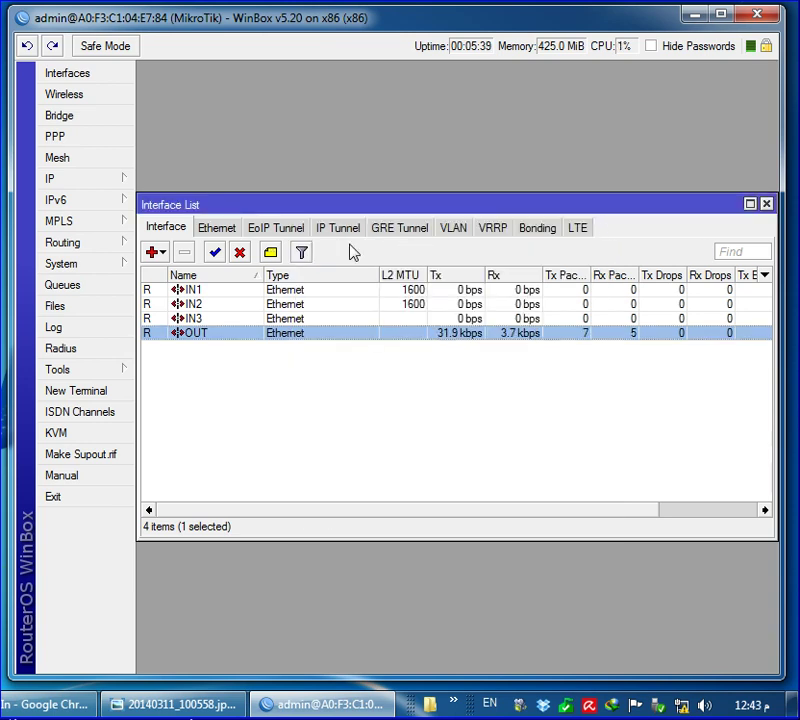
Open the DNS settings and begin a server entry, then close without saving
click(86, 179)
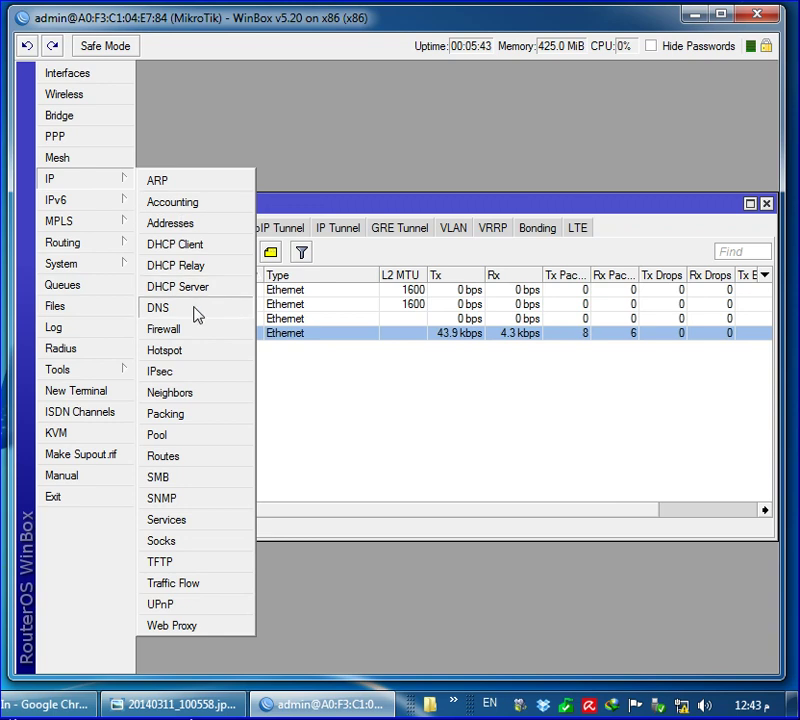
click(197, 315)
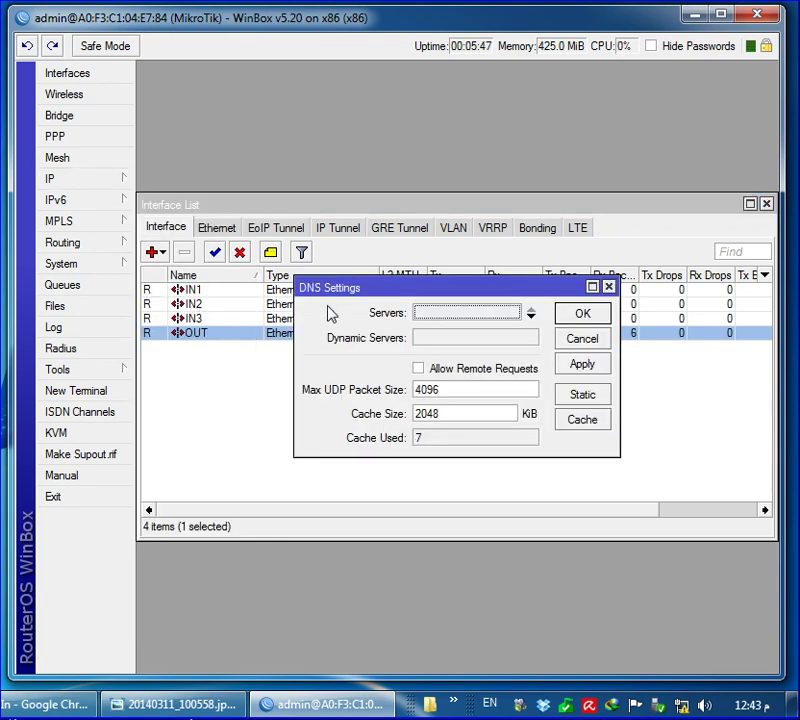
click(385, 291)
click(531, 317)
text(8)
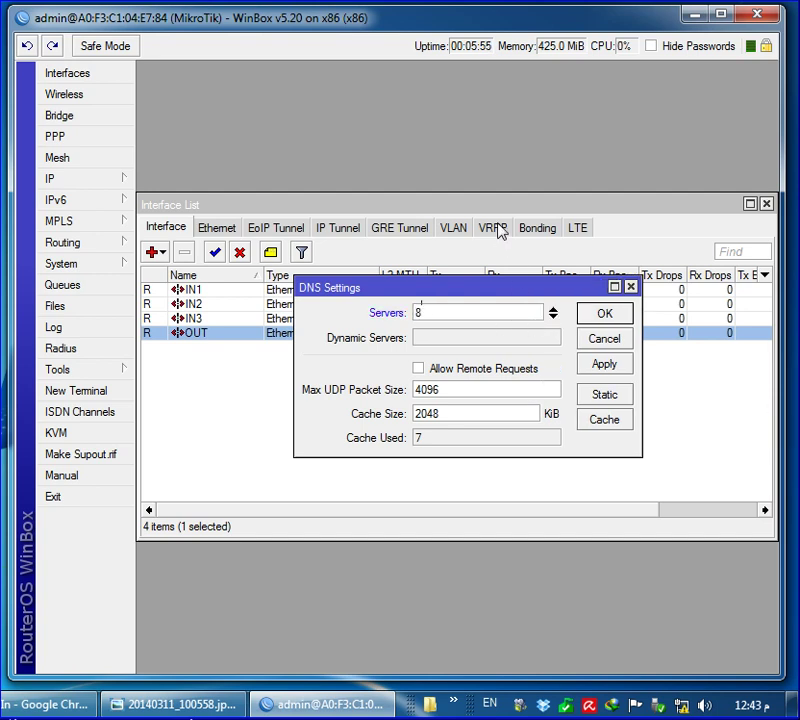
key(Return)
Set the DNS servers to 8.8.8.8 and 8.8.4.4 and save
click(93, 180)
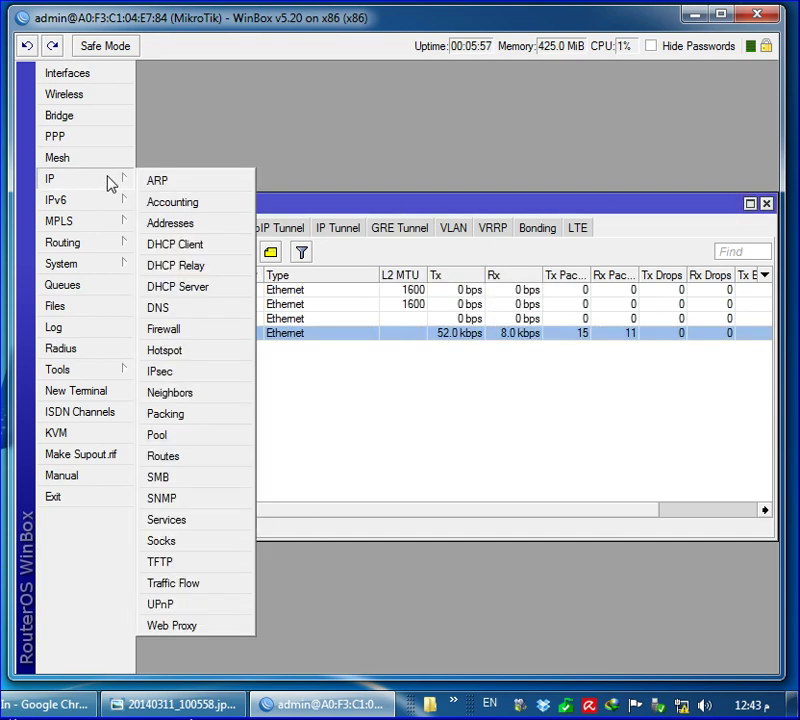
click(201, 317)
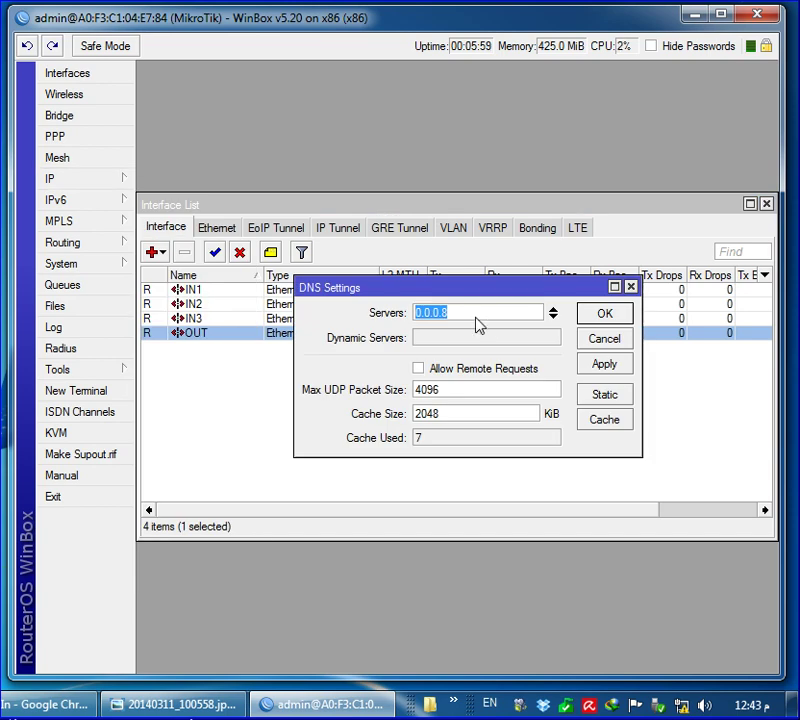
text(8.8.)
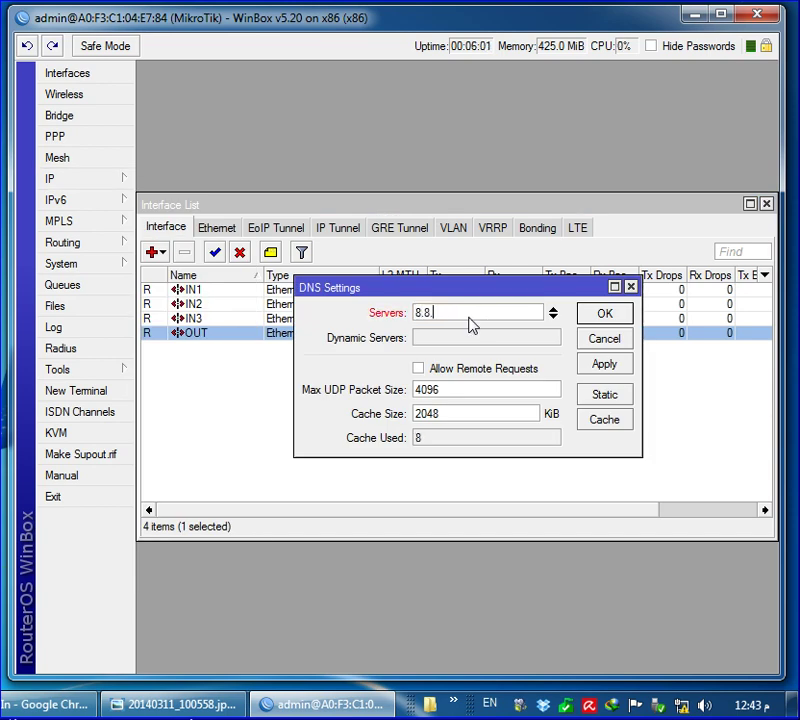
text(8.8)
click(553, 317)
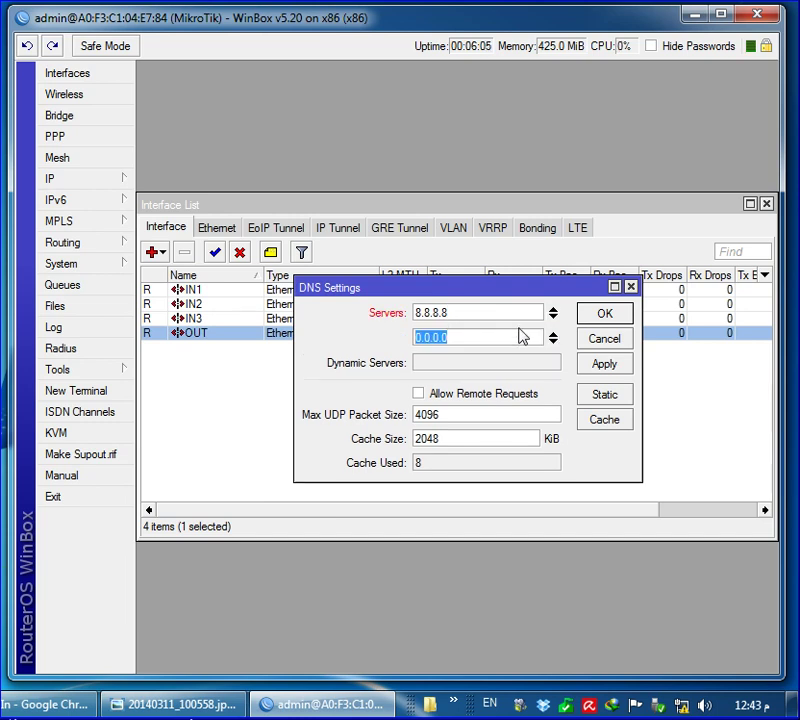
text(8.8.4.4)
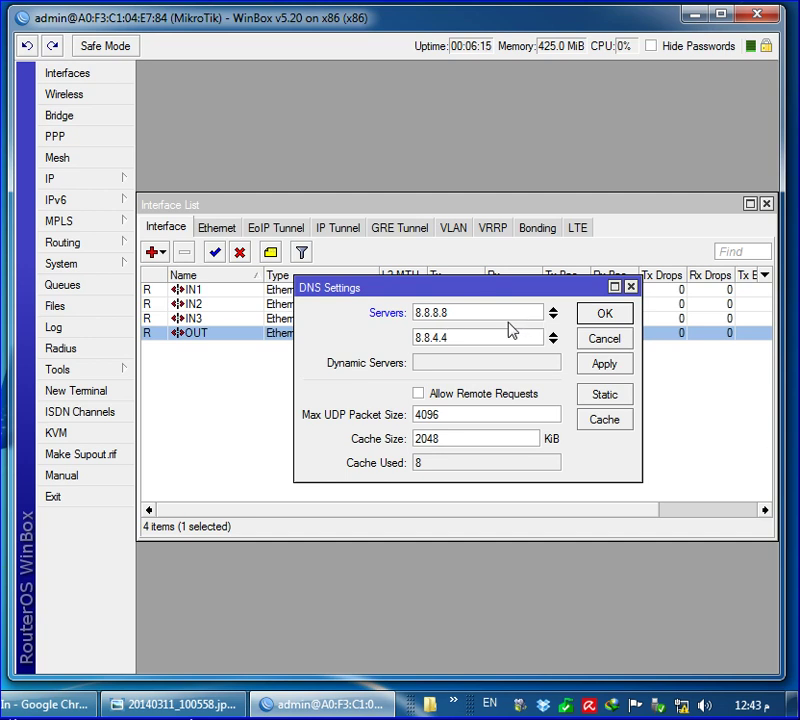
click(604, 314)
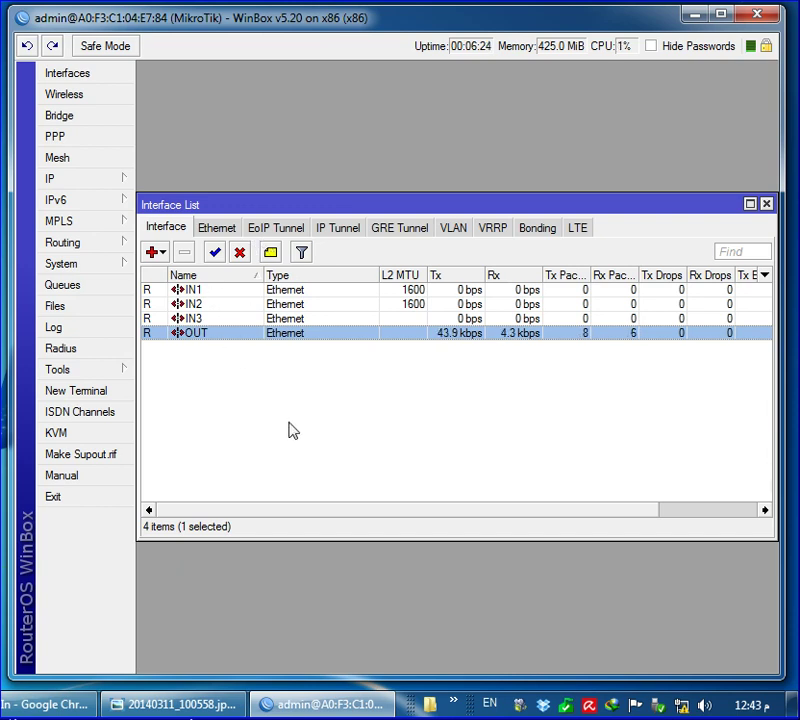
Add a DHCP client on IN1 with peer DNS, peer NTP and default route disabled
click(113, 187)
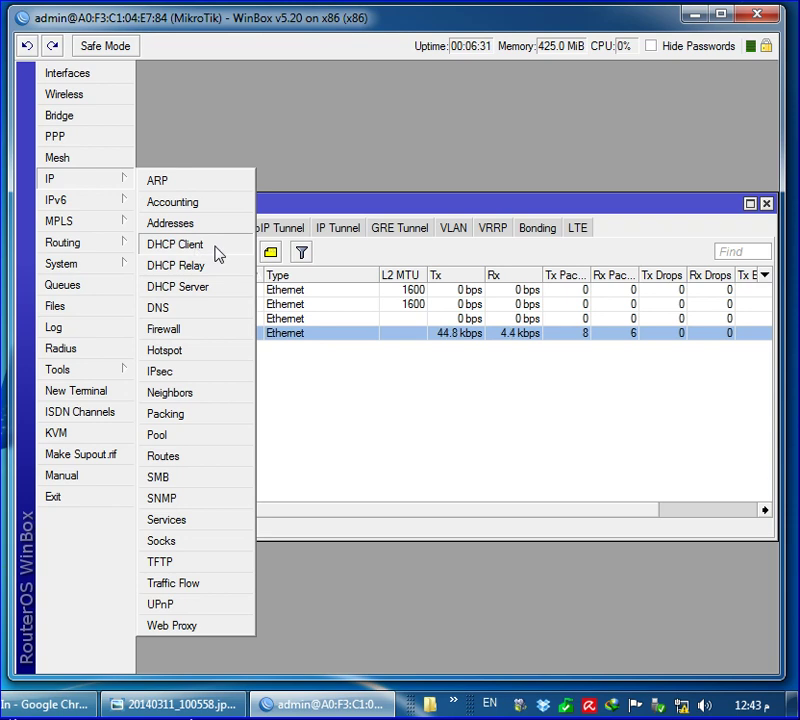
click(177, 245)
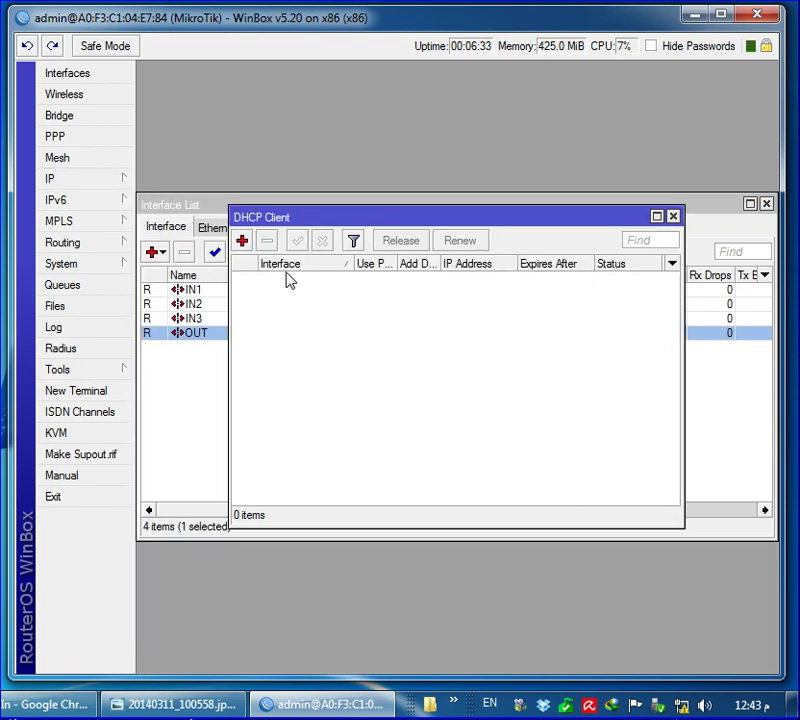
click(242, 241)
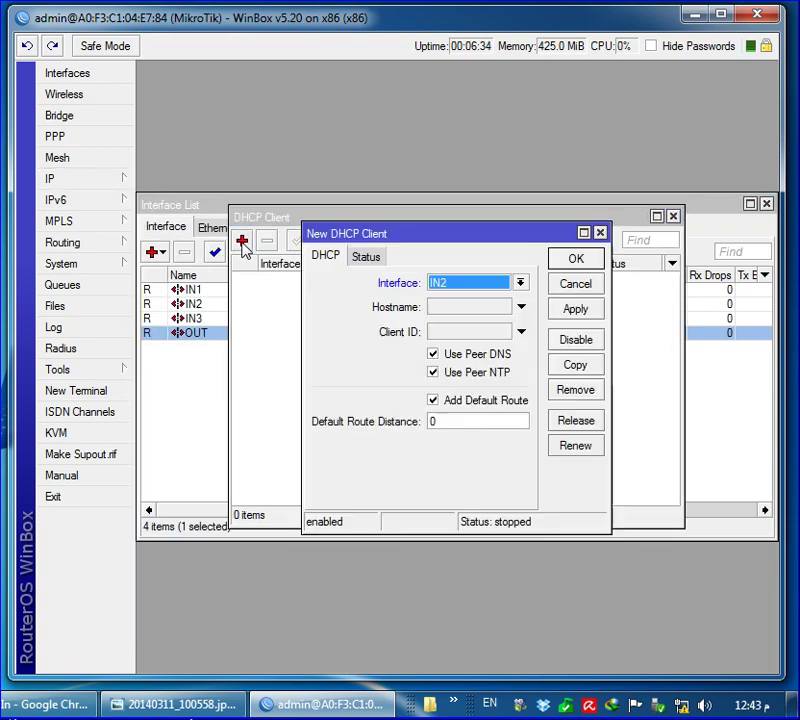
click(451, 291)
click(454, 300)
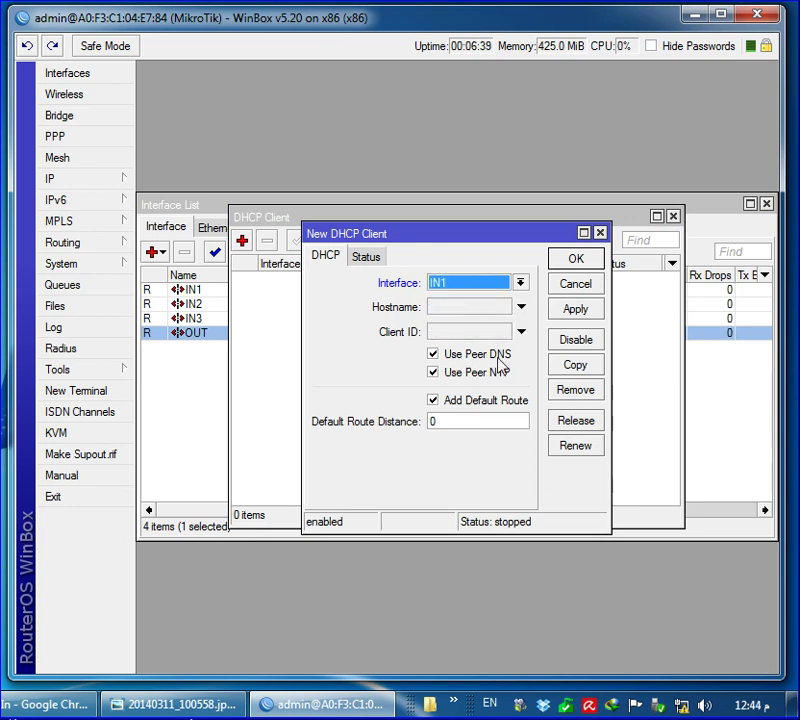
click(460, 358)
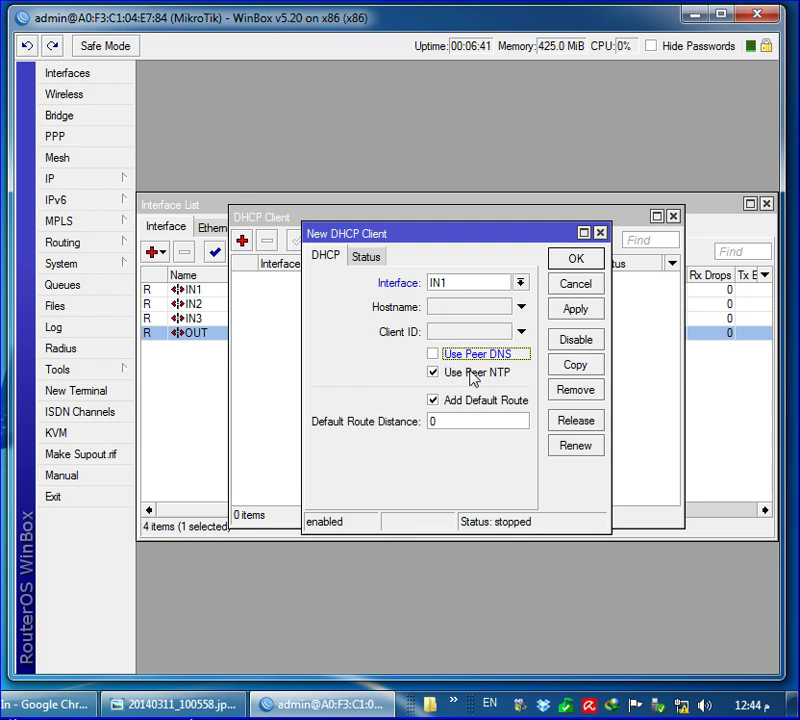
click(455, 374)
click(455, 402)
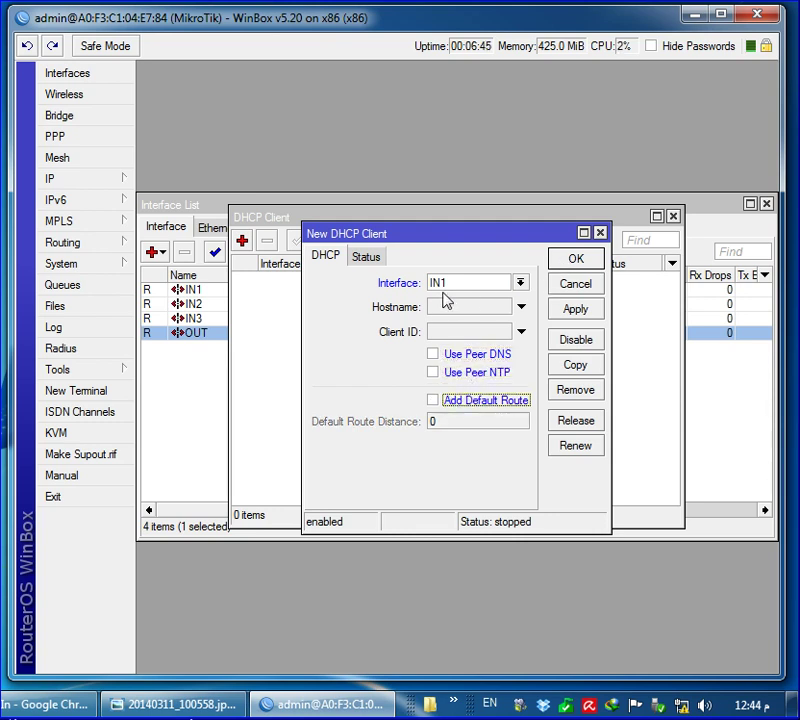
click(570, 262)
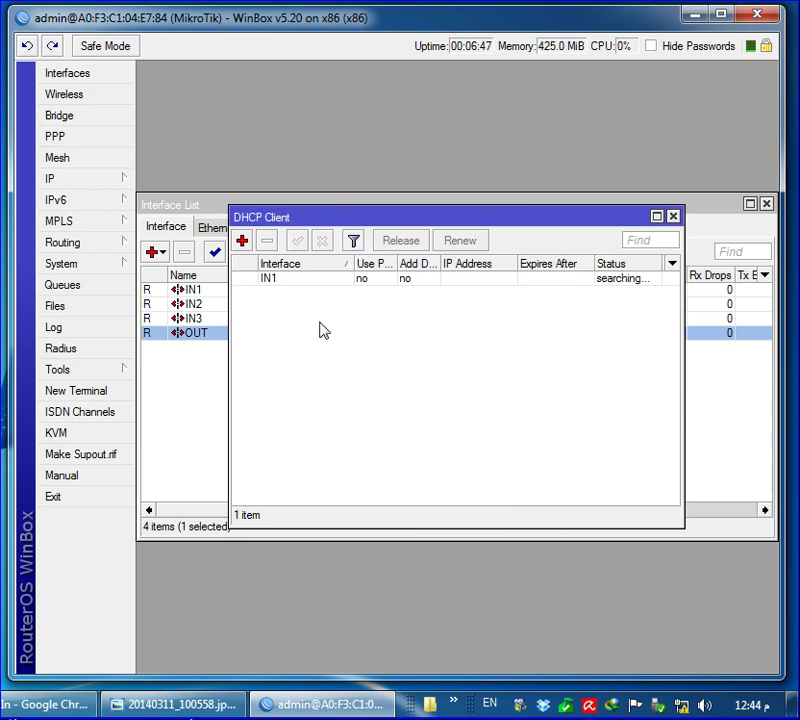
click(485, 280)
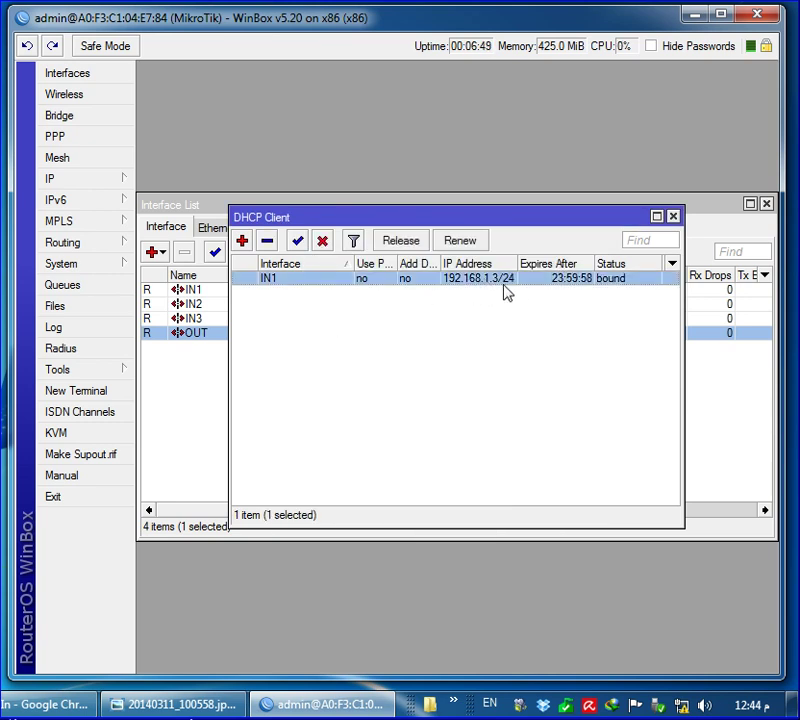
Add a DHCP client on IN2 with peer DNS, peer NTP and default route disabled
click(242, 241)
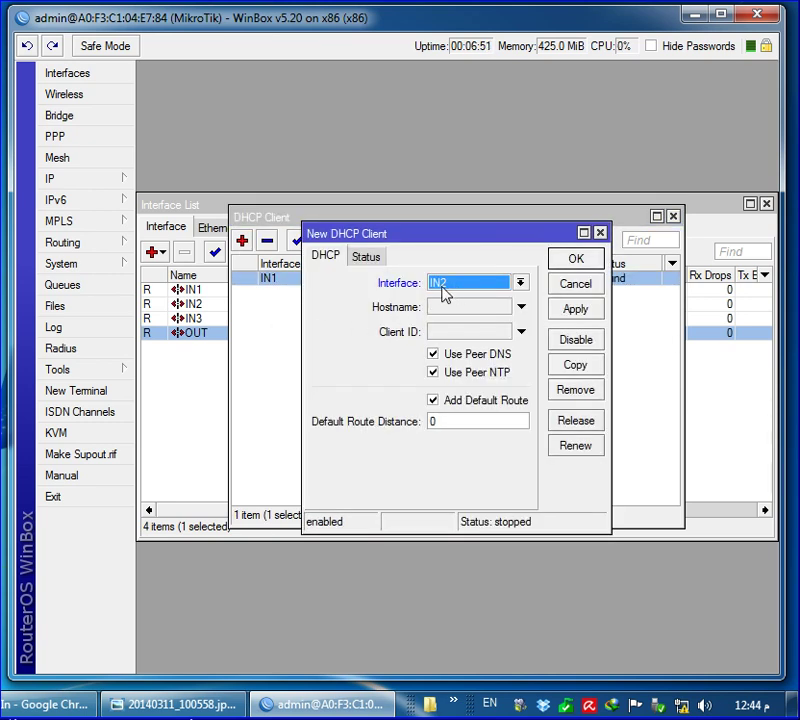
click(433, 354)
click(433, 372)
click(433, 400)
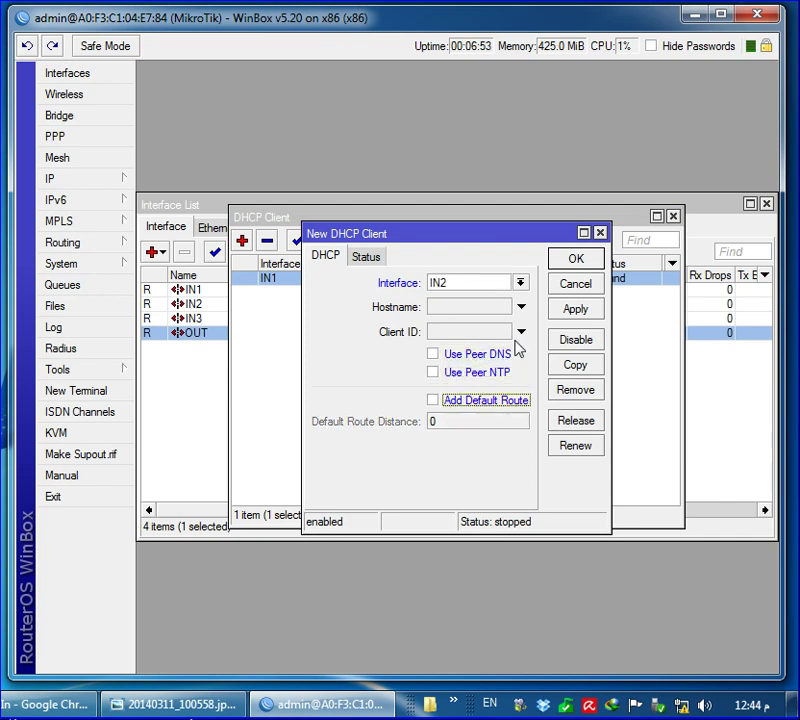
click(569, 264)
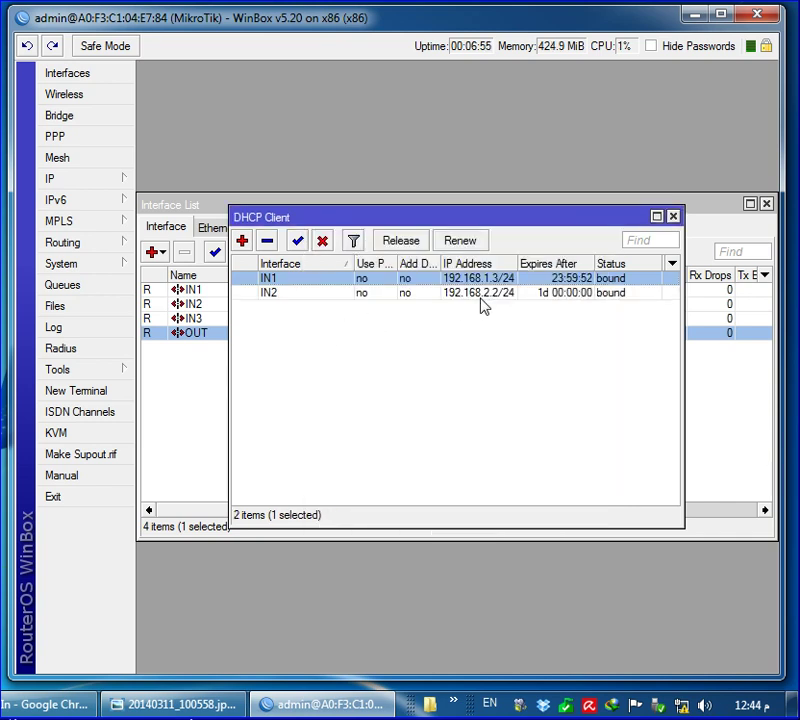
Add a DHCP client on IN3 with the same options disabled, then close the DHCP client list
click(242, 241)
click(520, 283)
click(445, 321)
click(433, 354)
click(433, 372)
click(433, 400)
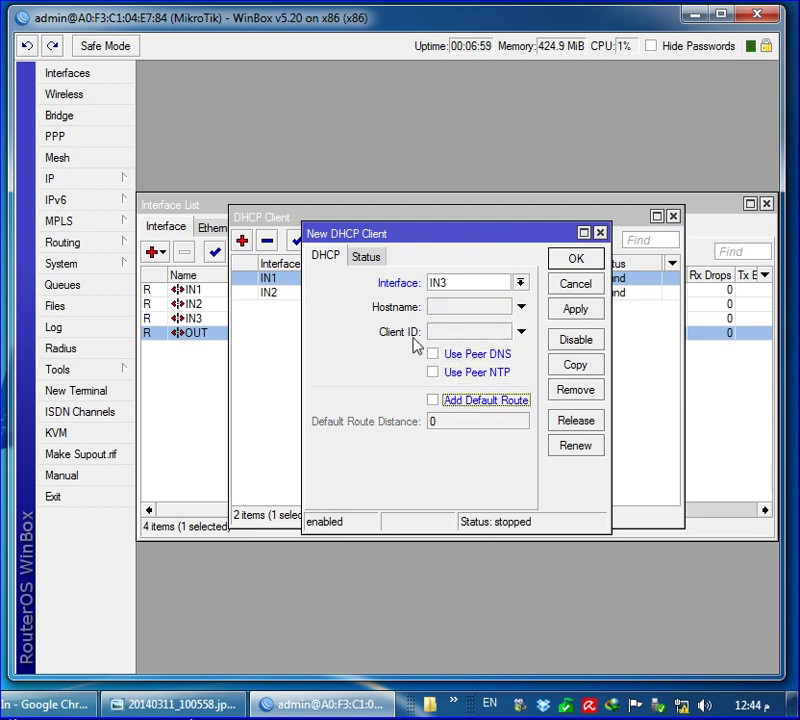
click(572, 262)
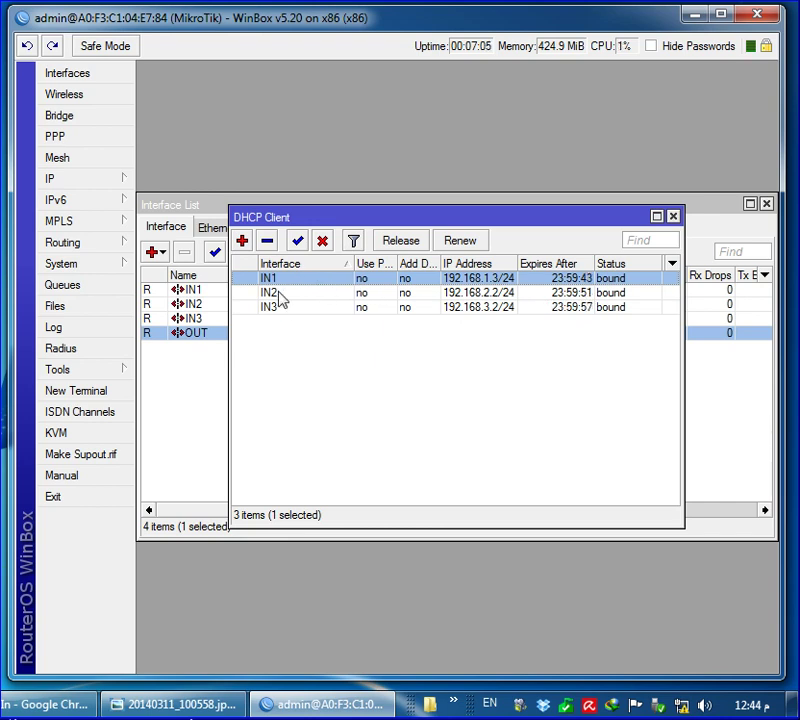
click(281, 309)
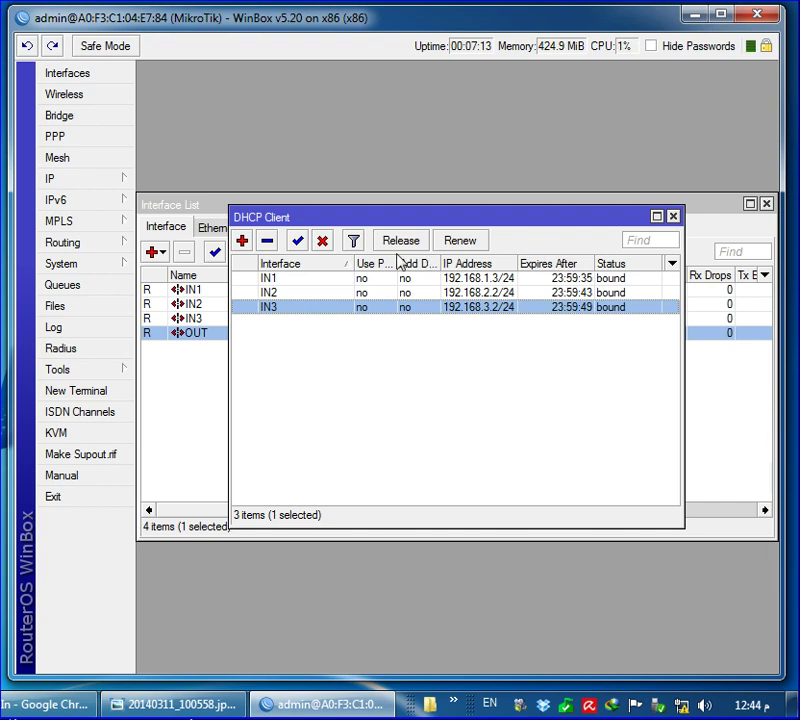
click(673, 216)
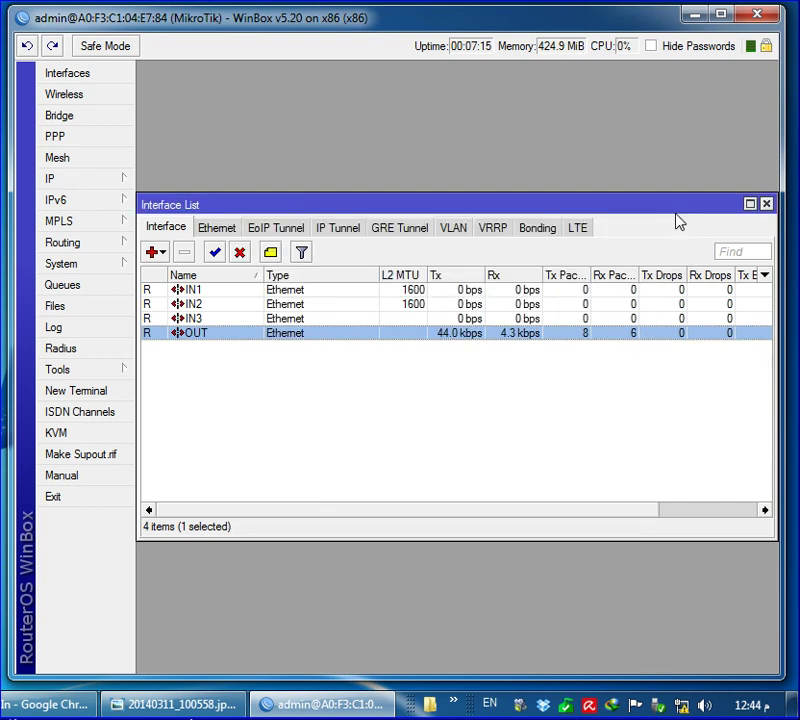
click(78, 182)
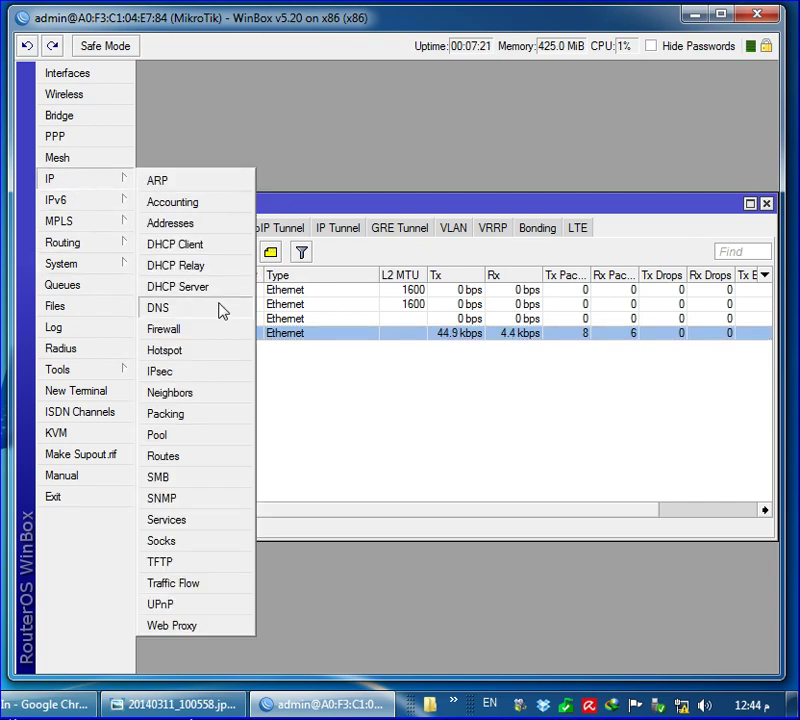
Start a new firewall mangle rule and check the router's IP address list
click(196, 331)
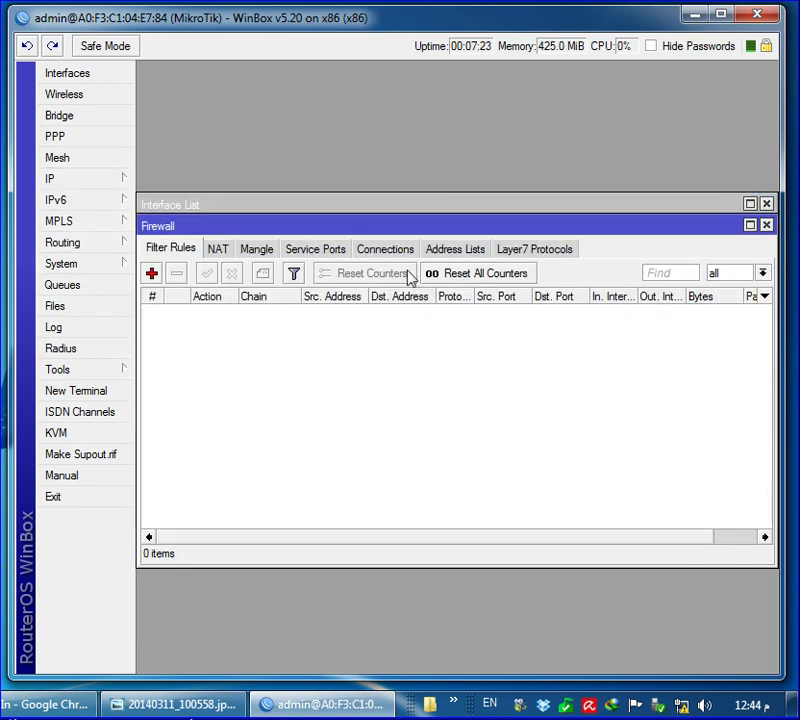
click(258, 249)
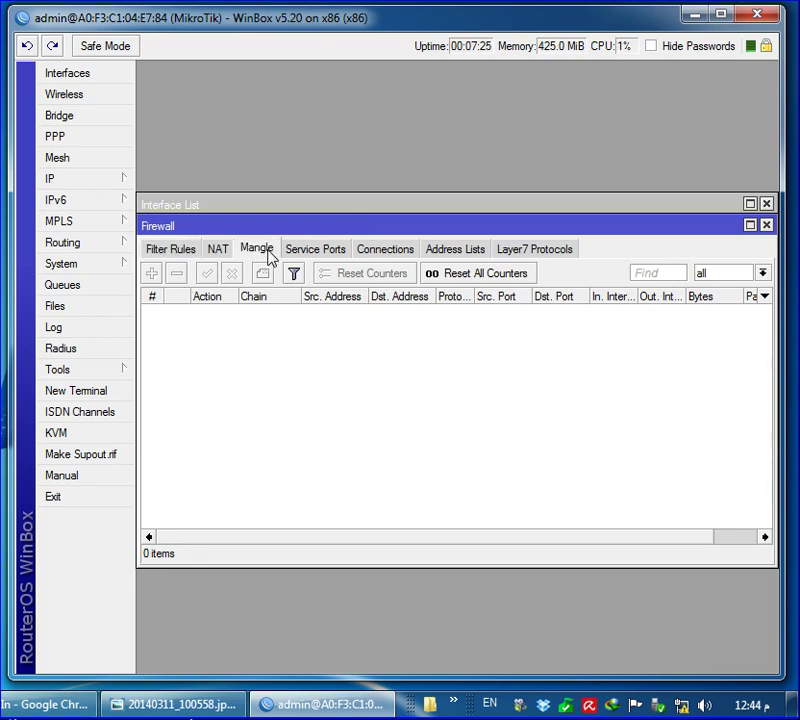
click(152, 275)
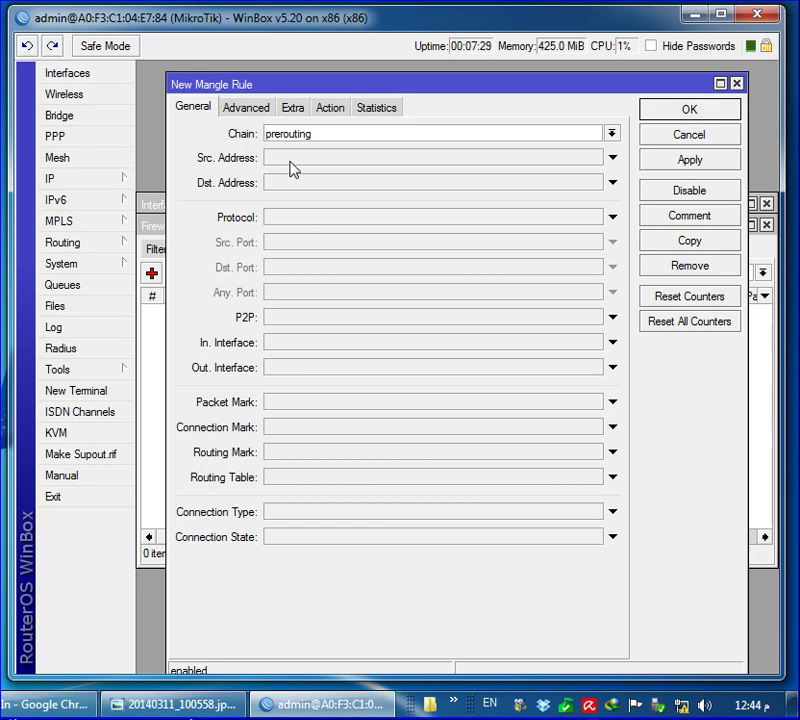
click(298, 166)
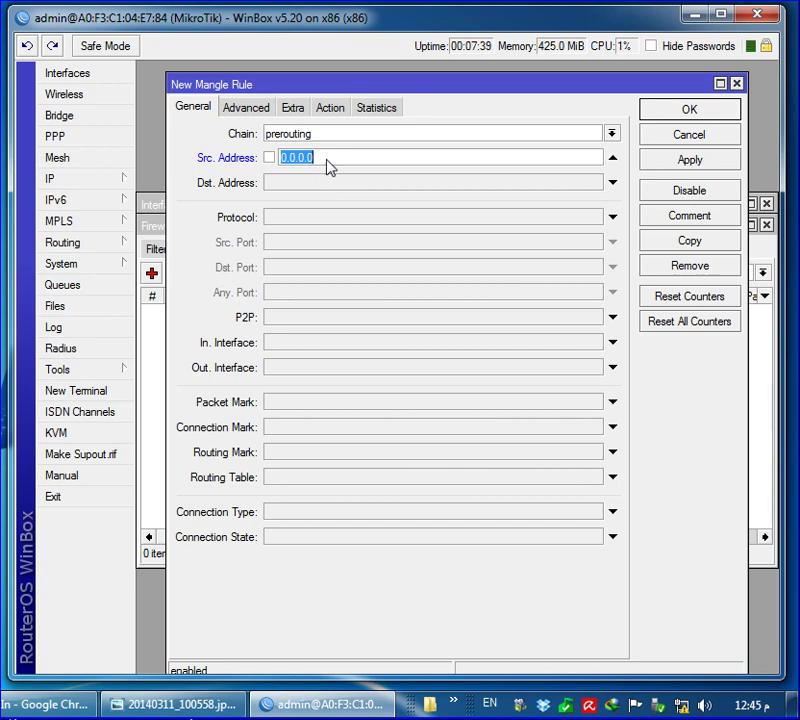
click(116, 181)
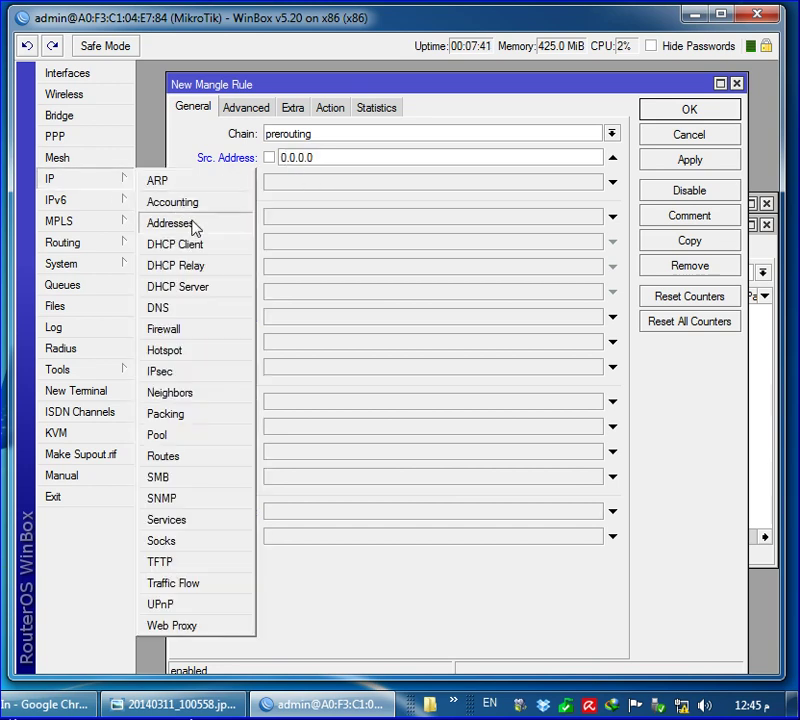
click(168, 220)
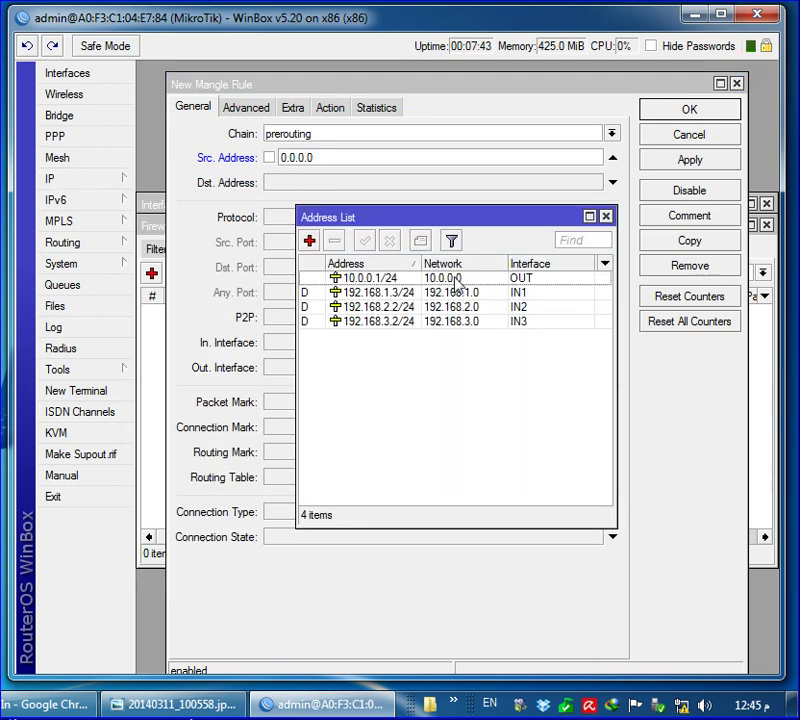
click(605, 216)
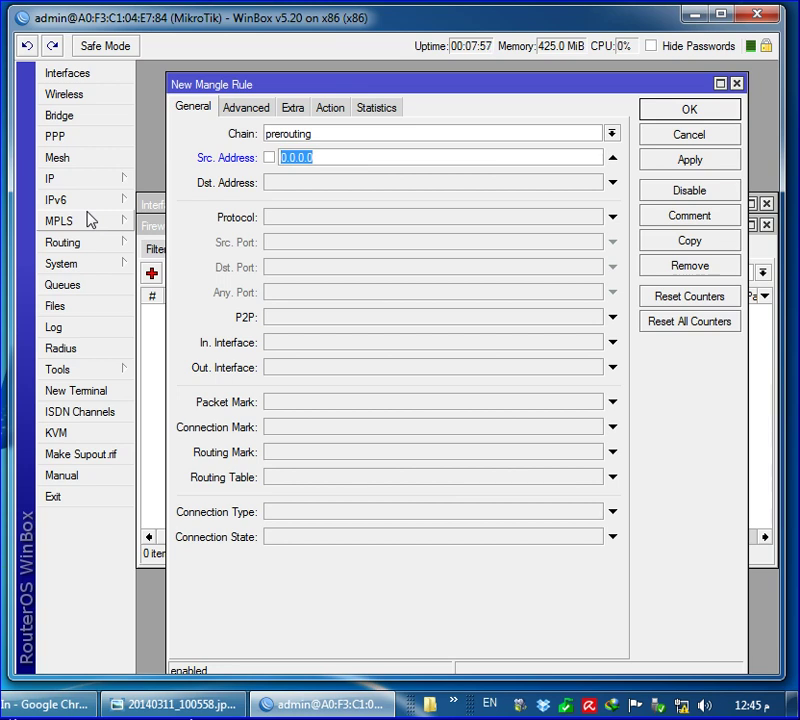
Enter source address 10.0.0.0/24 in the rule and copy it for reuse
text(10.0.0.)
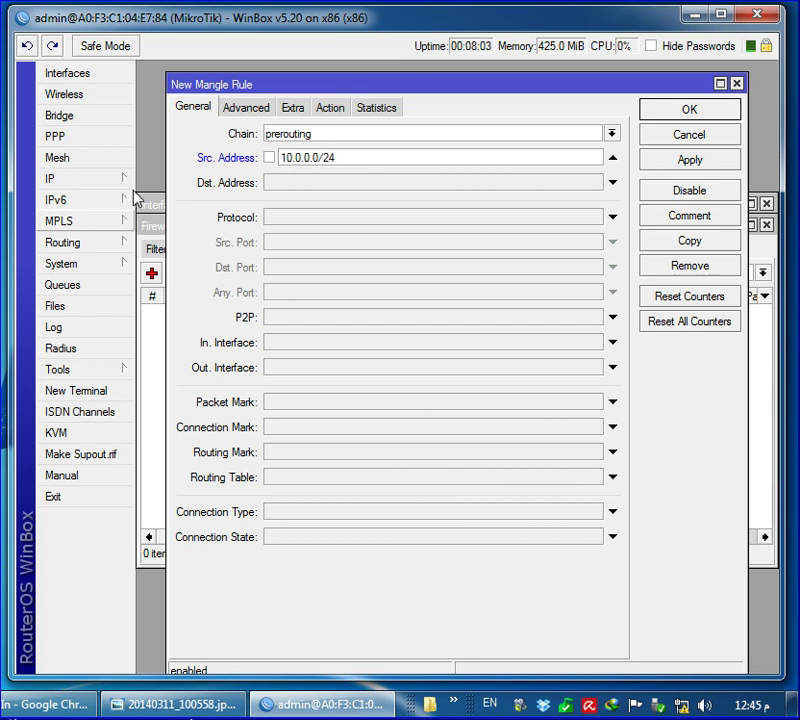
drag(348, 157, 179, 157)
key(ctrl+c)
right_click(310, 160)
click(354, 189)
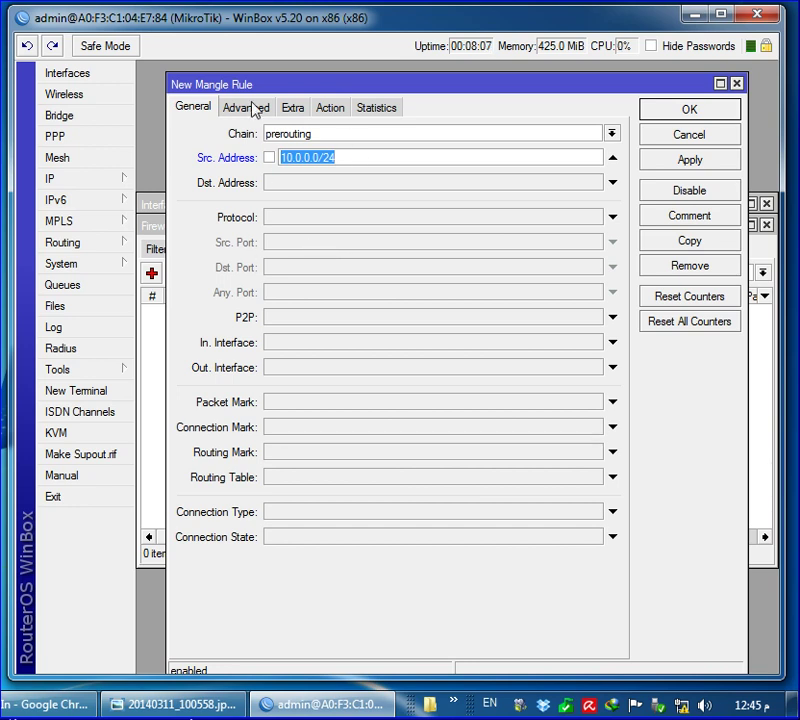
mouse_move(250, 84)
mouse_down()
mouse_move(262, 87)
mouse_move(237, 78)
mouse_up()
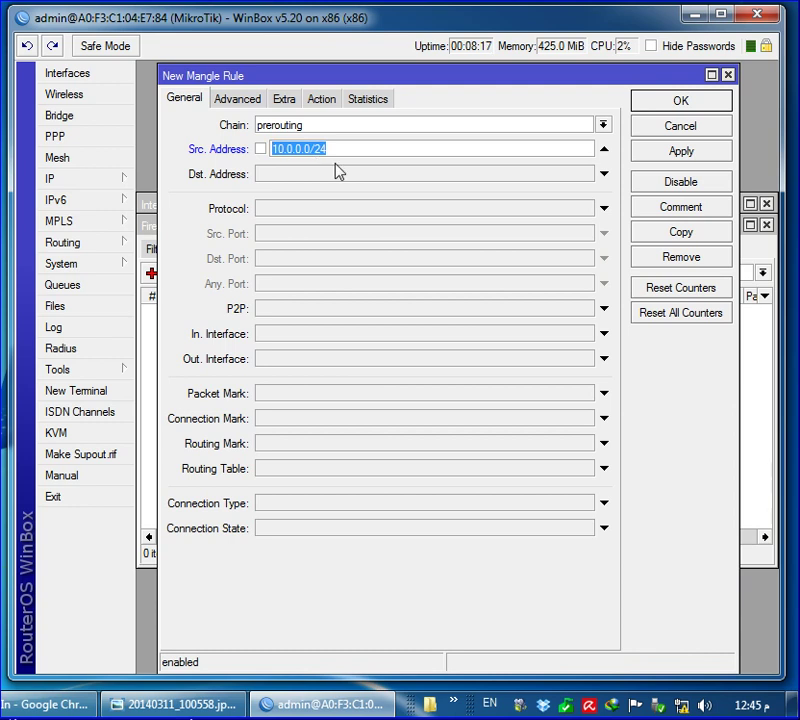
Match only new connections and set Nth to every 3, packet 0
click(604, 528)
click(586, 528)
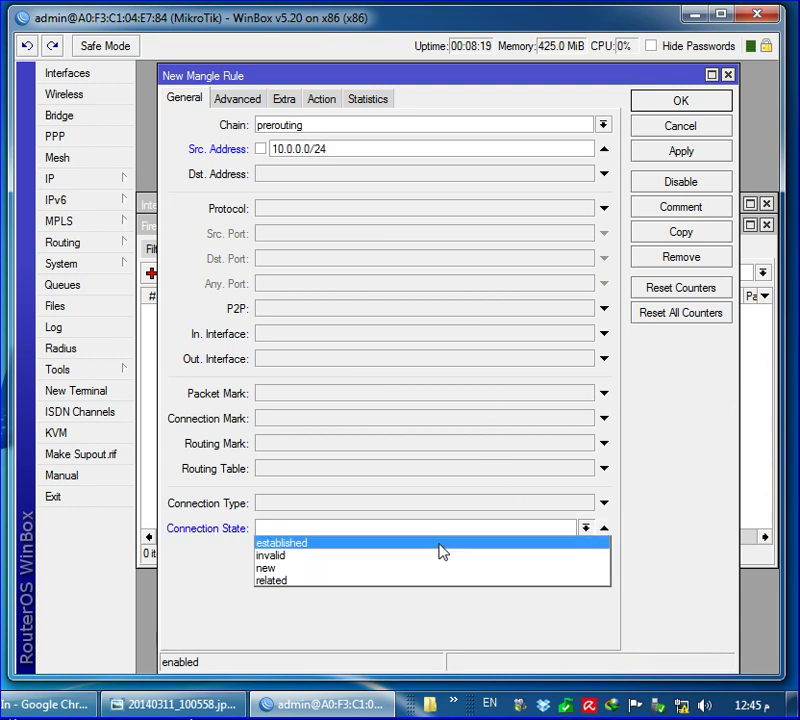
click(376, 568)
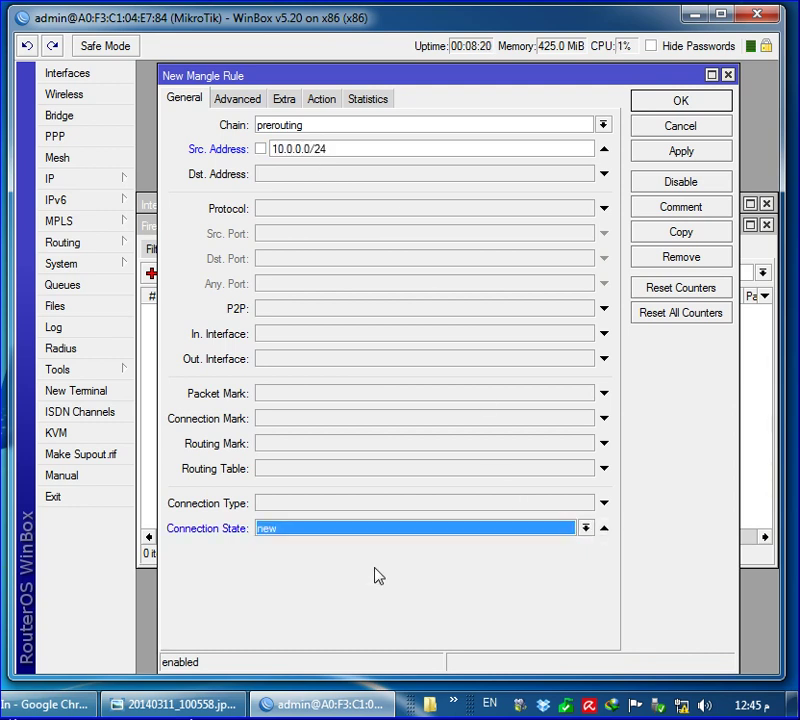
click(286, 102)
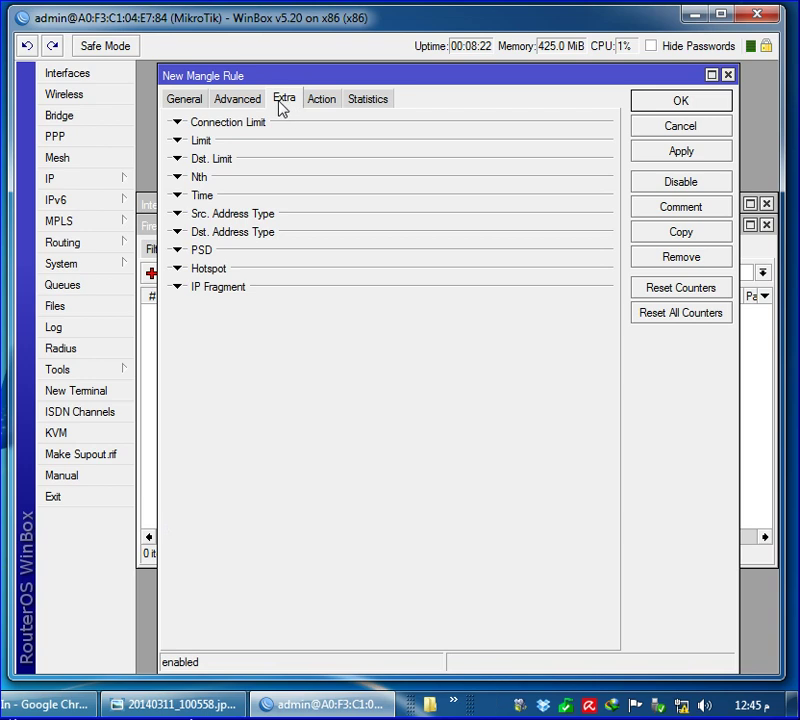
click(179, 178)
double_click(327, 198)
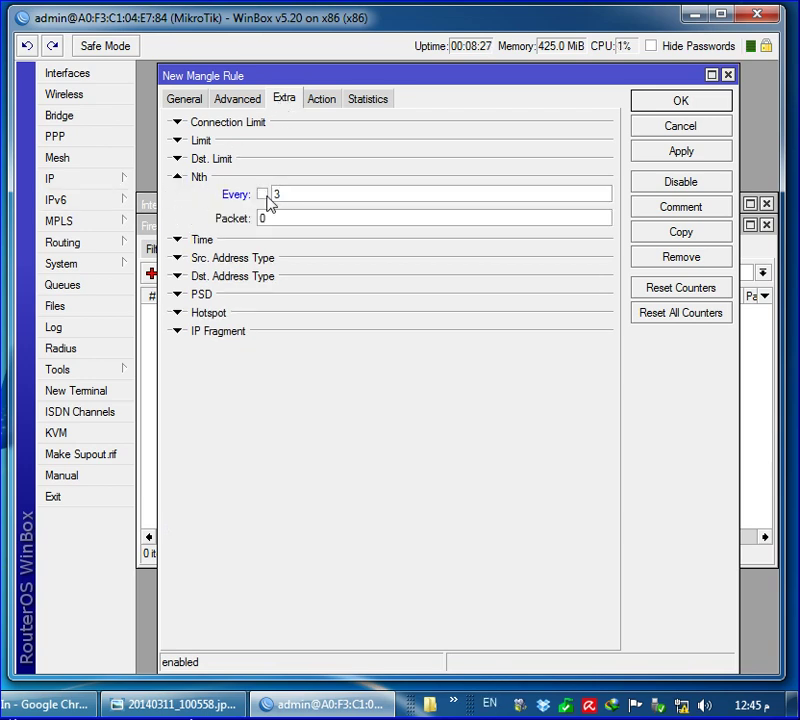
key(Tab)
Set the action to mark connection with mark LIN1 and save the rule
click(325, 103)
click(318, 127)
click(355, 253)
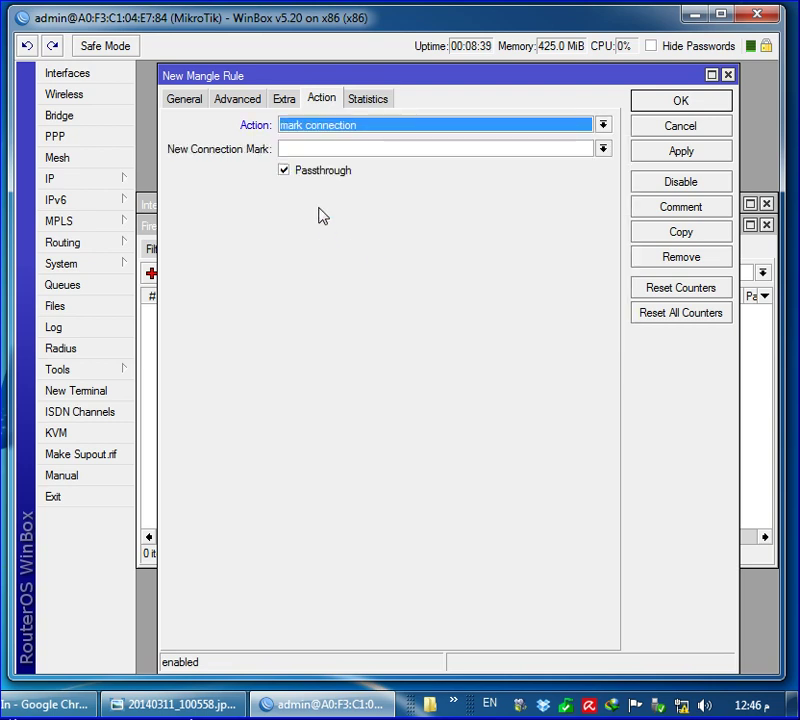
click(355, 149)
text(LUI)
key(BackSpace)
key(BackSpace)
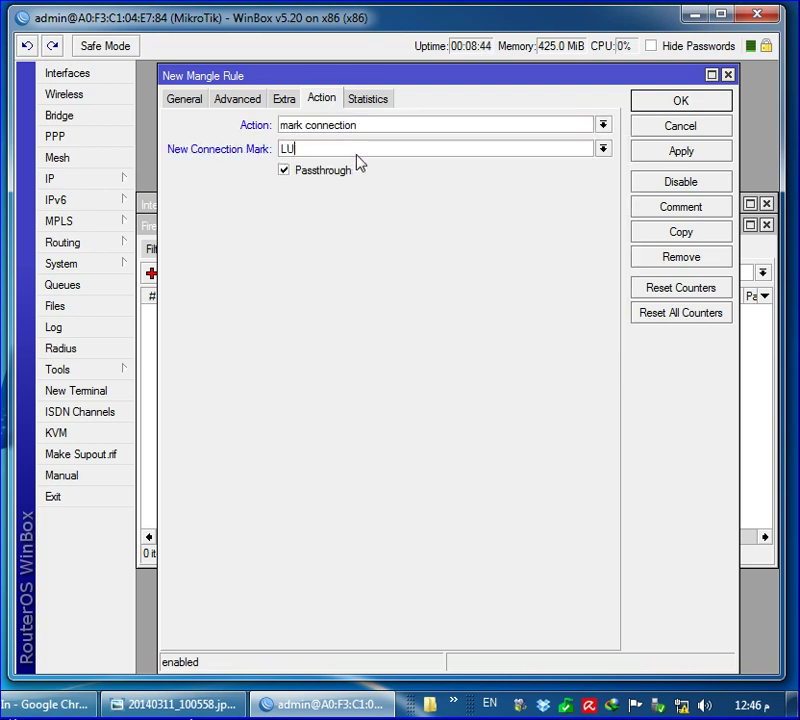
text(IN1)
click(678, 104)
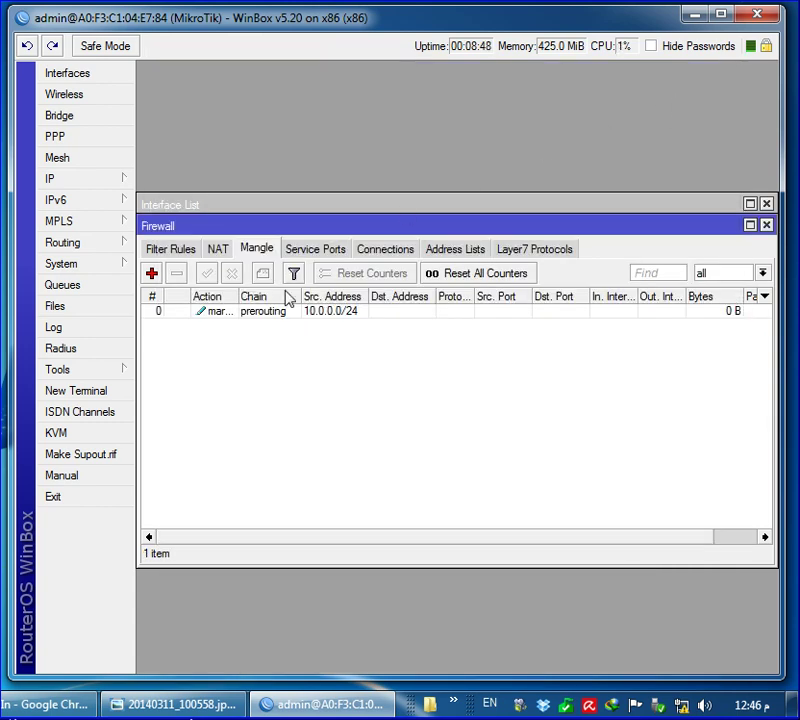
Start a new mangle rule matching source 10.0.0.0/24 and connection mark LIN1
drag(240, 298, 298, 309)
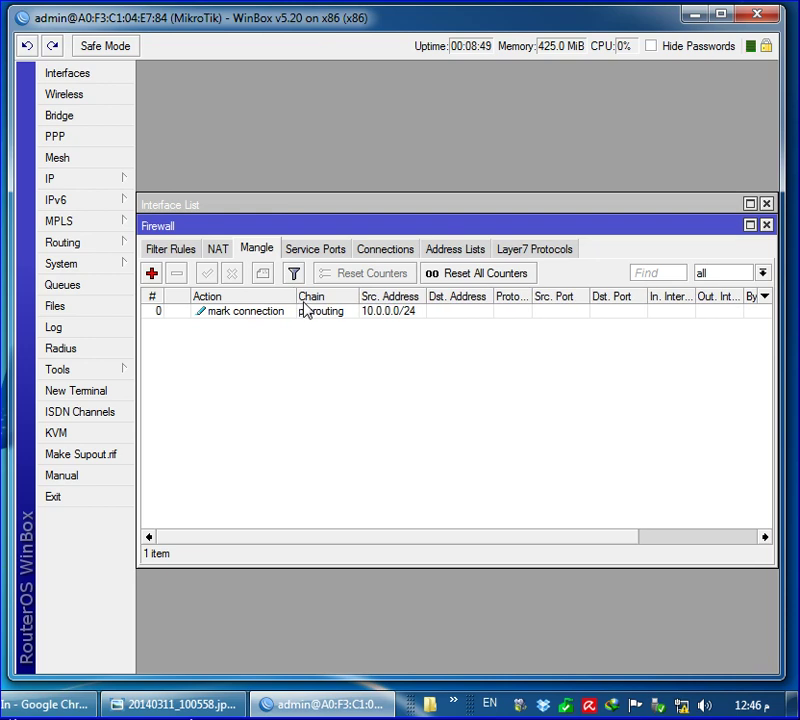
click(152, 273)
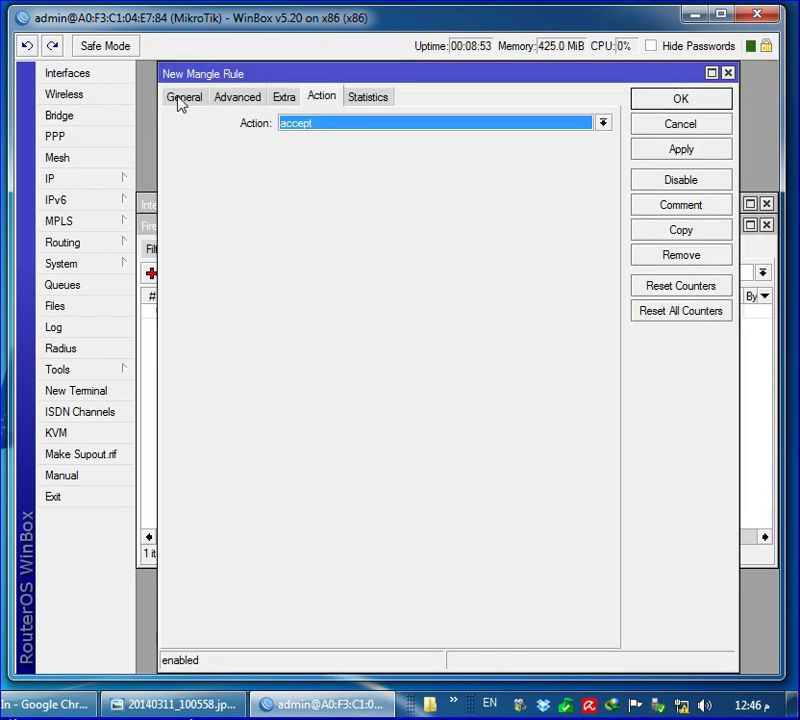
click(181, 103)
click(316, 150)
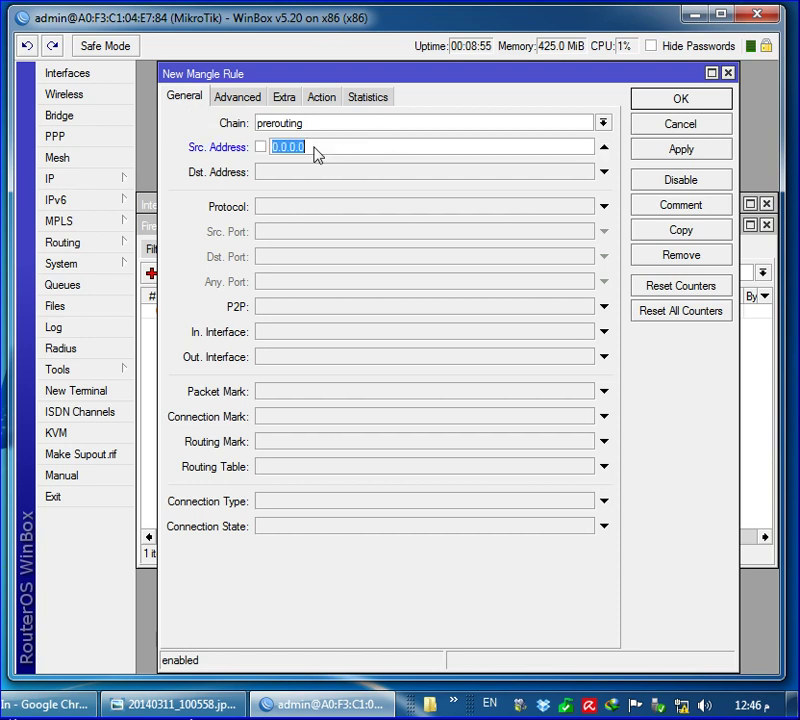
right_click(312, 150)
click(373, 204)
click(598, 421)
click(589, 420)
click(280, 430)
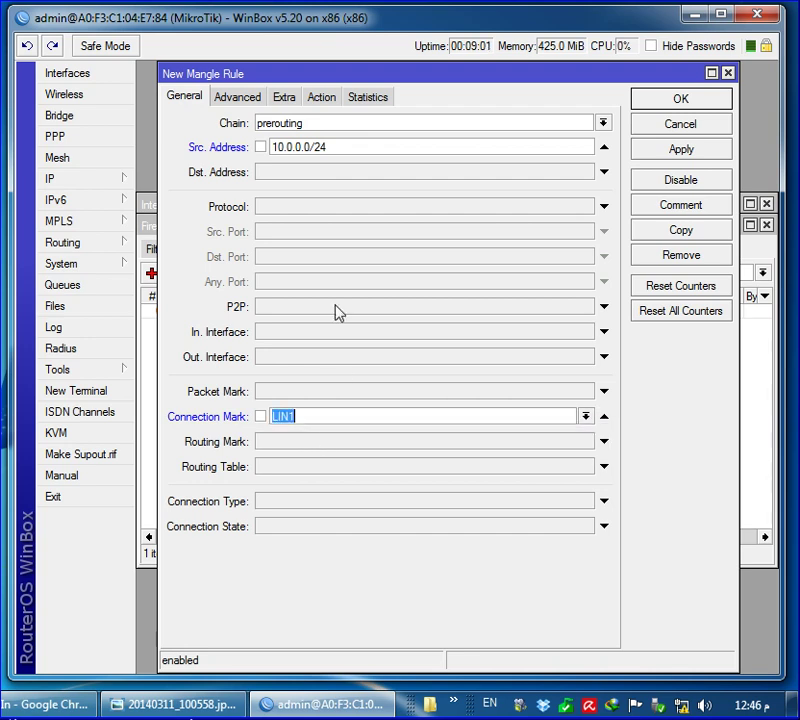
Set the action to mark routing with routing mark LIN1 and save
click(329, 100)
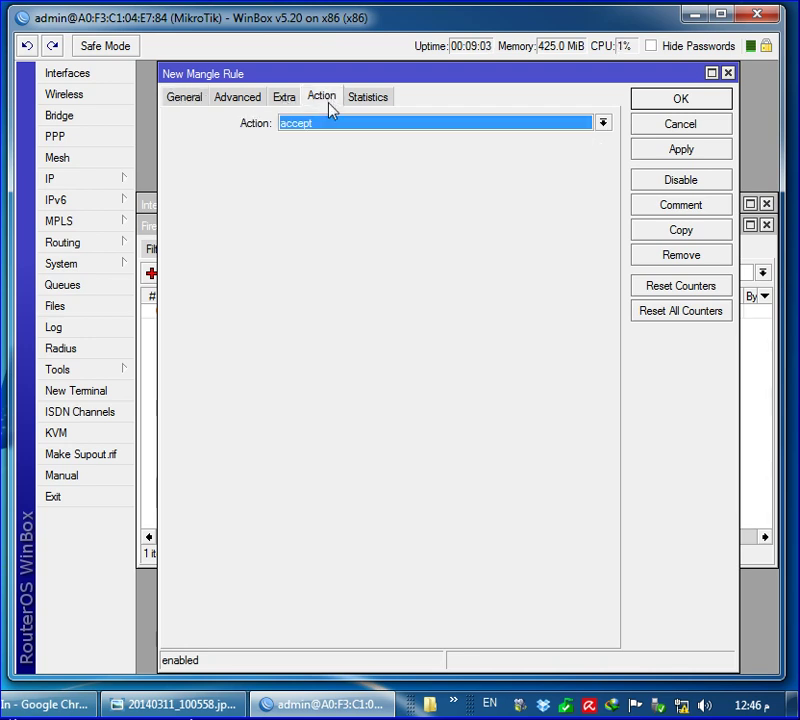
click(326, 124)
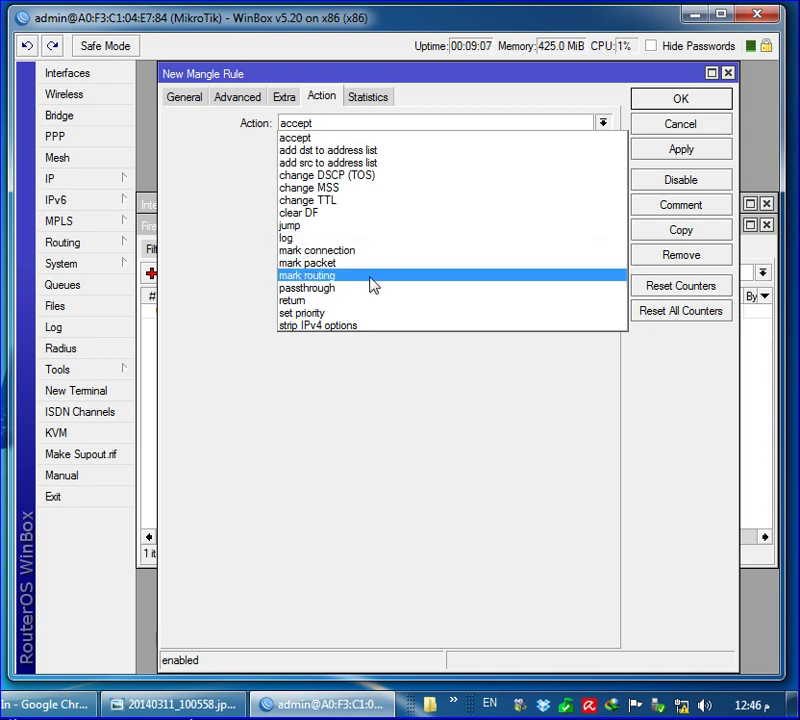
click(372, 277)
click(334, 150)
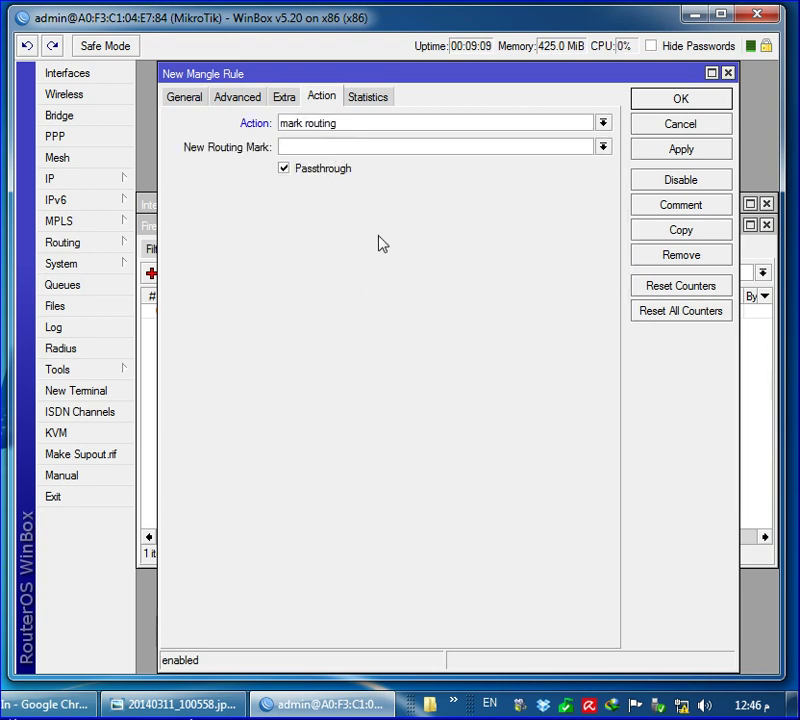
text(LIN1)
click(675, 103)
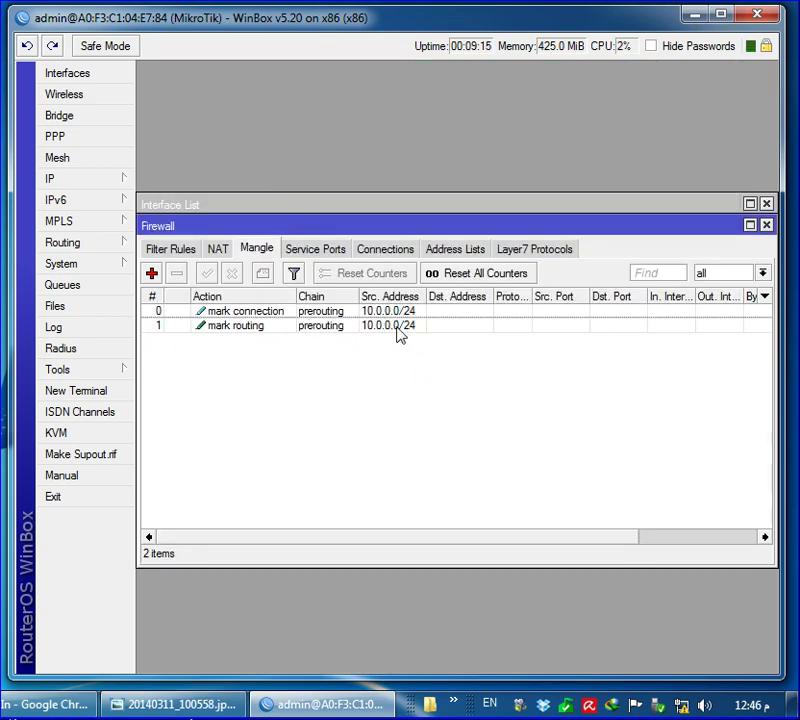
Add a new mangle rule matching new connections from source address 10.0.0.0/24
click(151, 273)
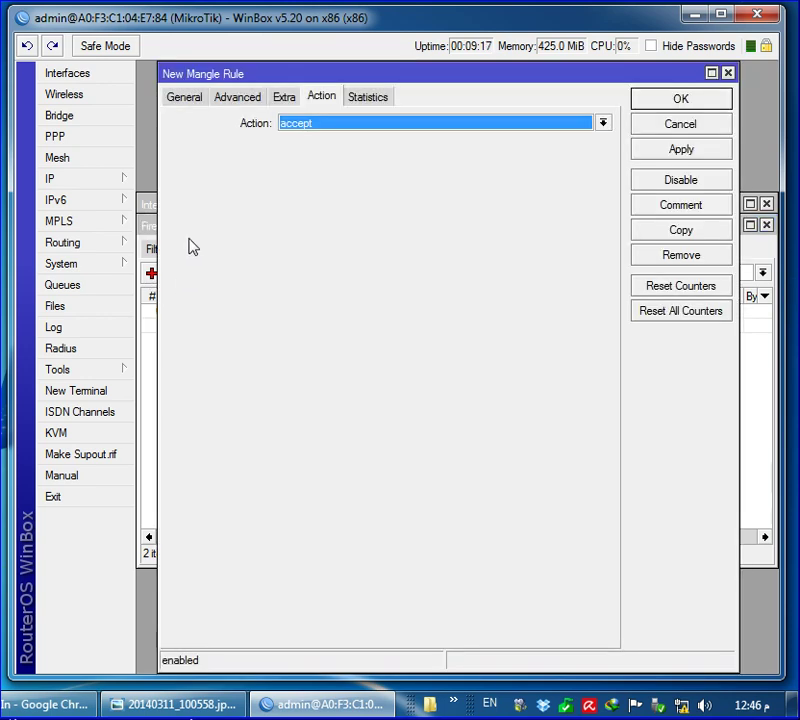
click(186, 98)
click(305, 148)
right_click(305, 148)
click(355, 202)
click(438, 525)
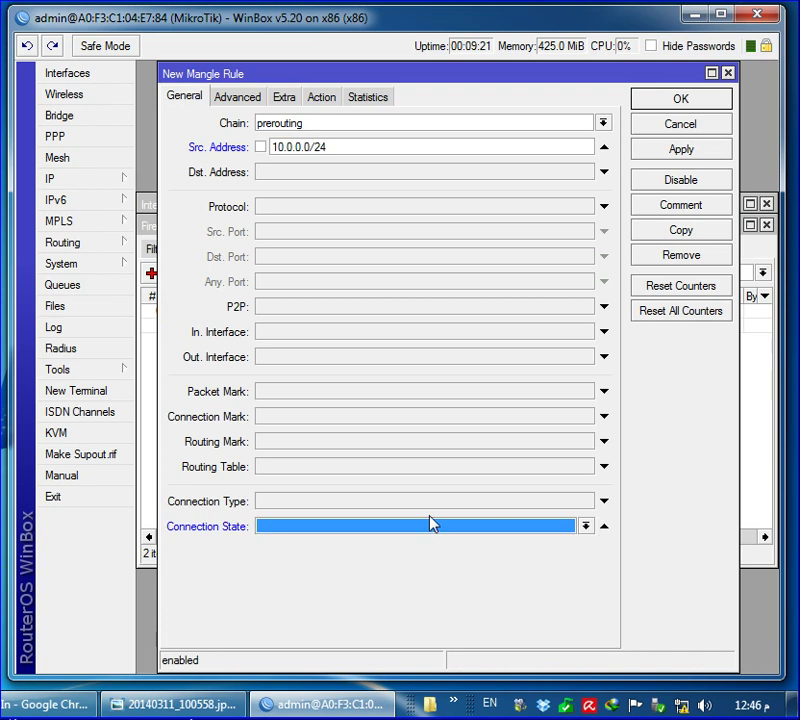
click(350, 525)
click(295, 565)
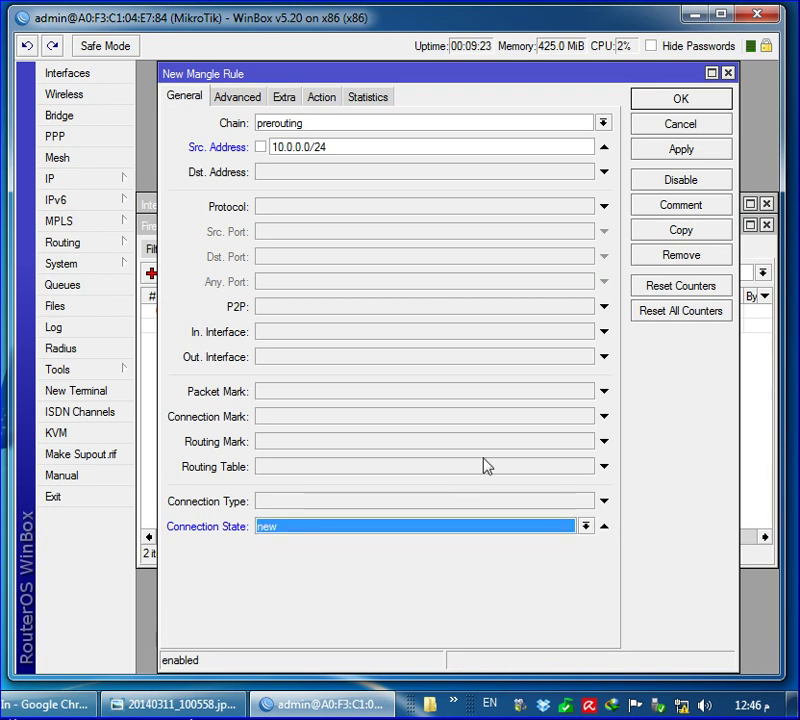
Set the rule's Nth matching to every 3, packet 2
click(283, 98)
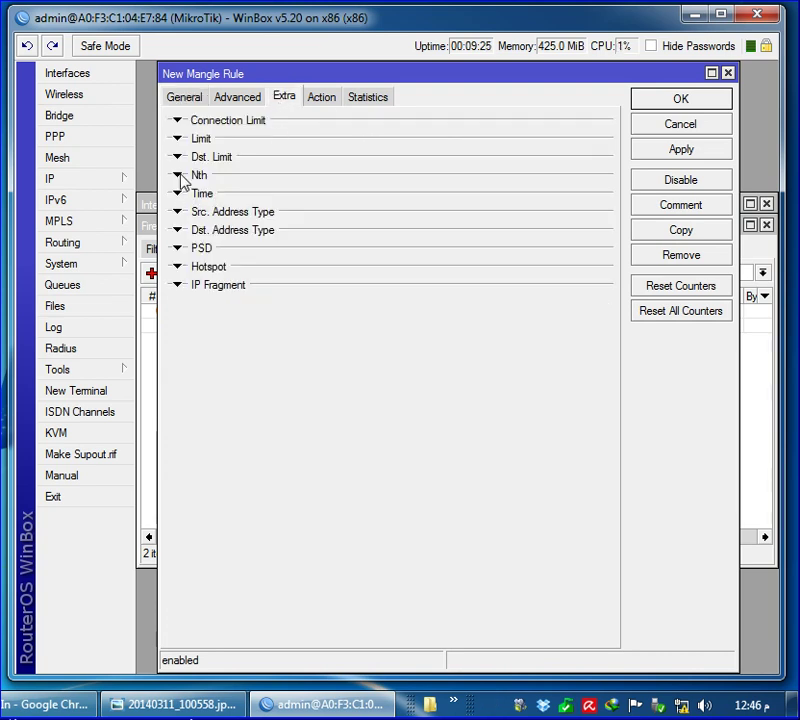
click(179, 176)
text(3)
key(Tab)
text(2)
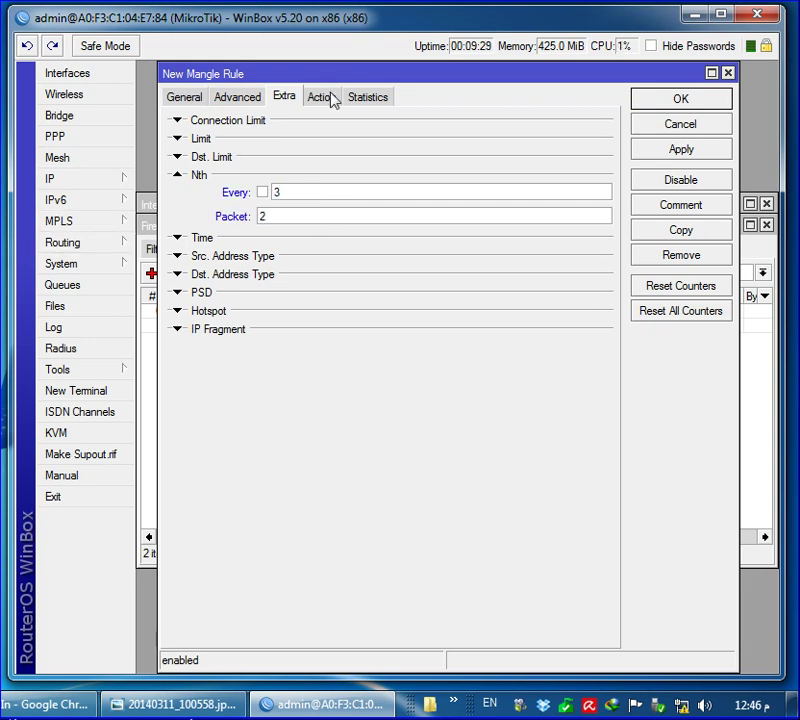
Set the action to mark connection with new mark LIN2 and save the rule
click(323, 97)
click(300, 123)
click(352, 250)
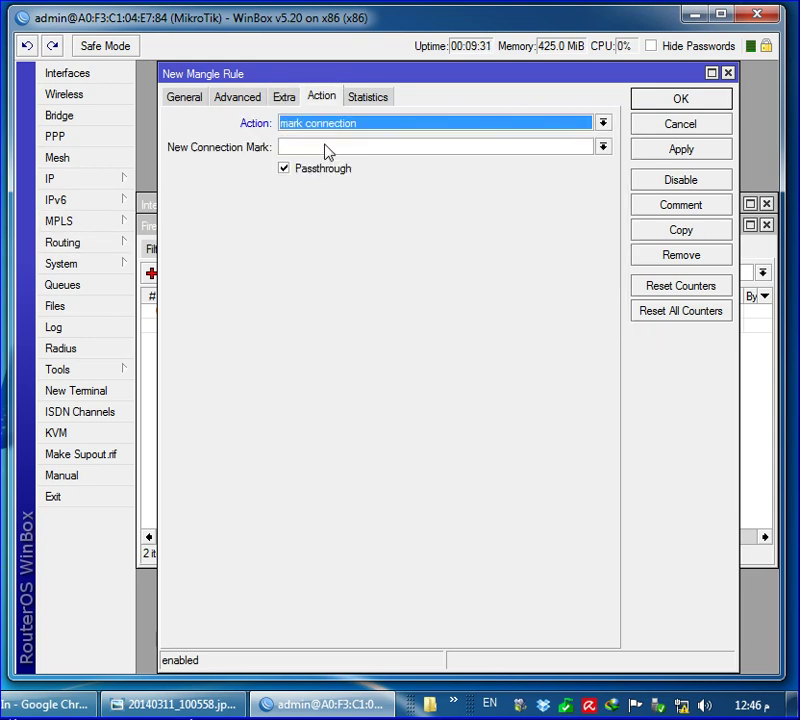
click(334, 147)
text(LIN2)
click(664, 103)
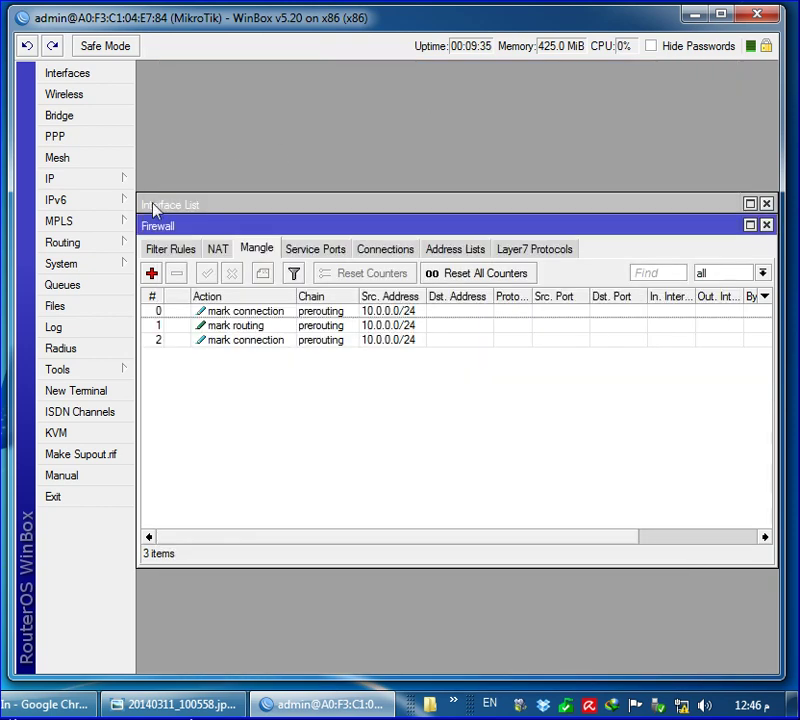
Add a new mangle rule for source 10.0.0.0/24 matching the connection mark
click(152, 274)
click(192, 104)
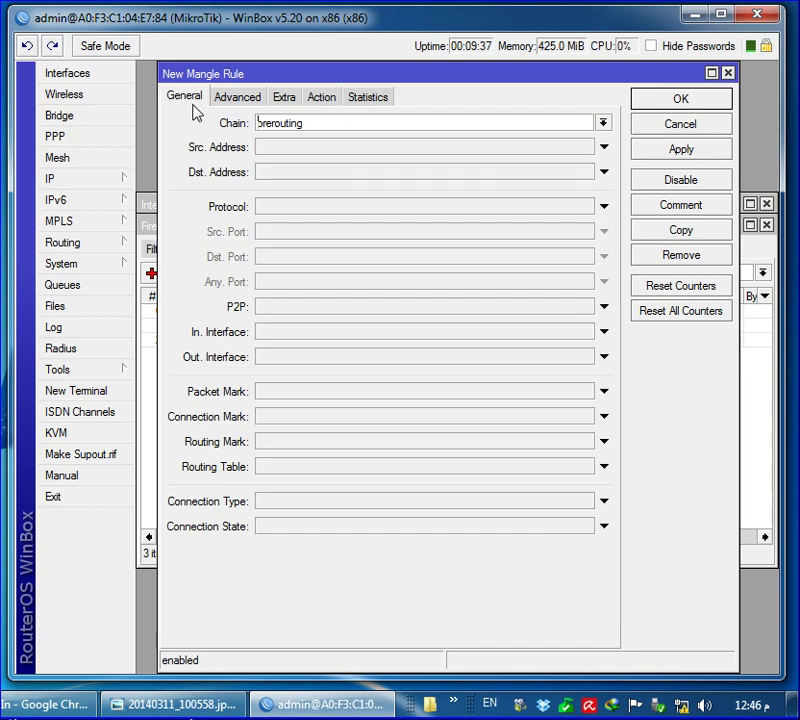
right_click(303, 152)
click(364, 207)
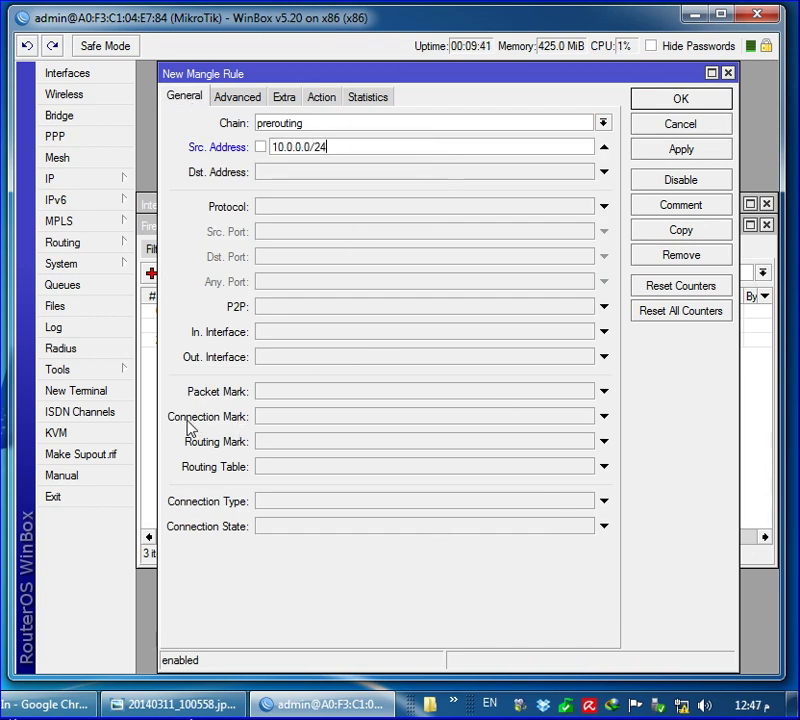
click(604, 417)
click(585, 417)
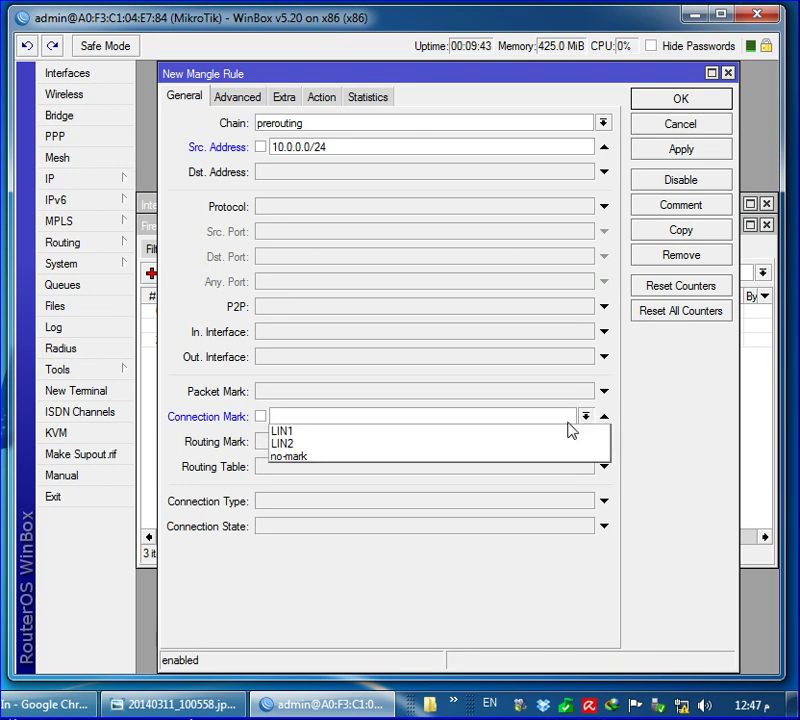
Set the action to mark routing with new routing mark LIN2 and save
click(313, 101)
click(284, 101)
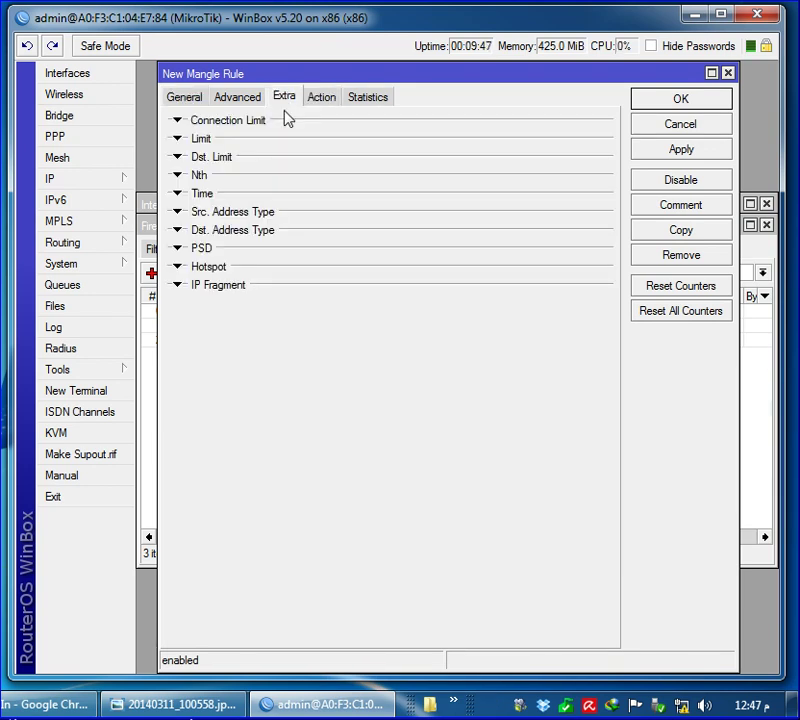
click(321, 100)
click(335, 123)
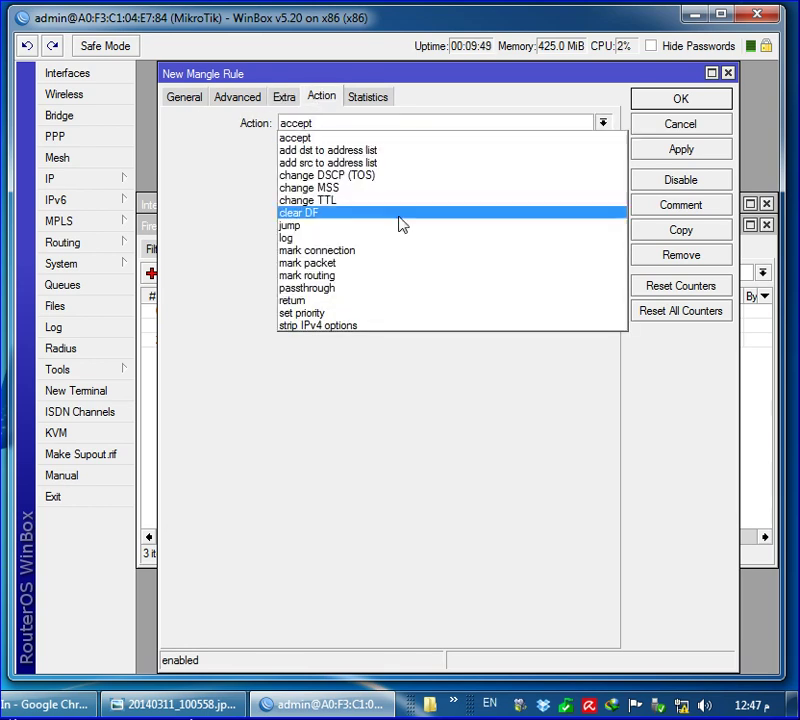
click(362, 276)
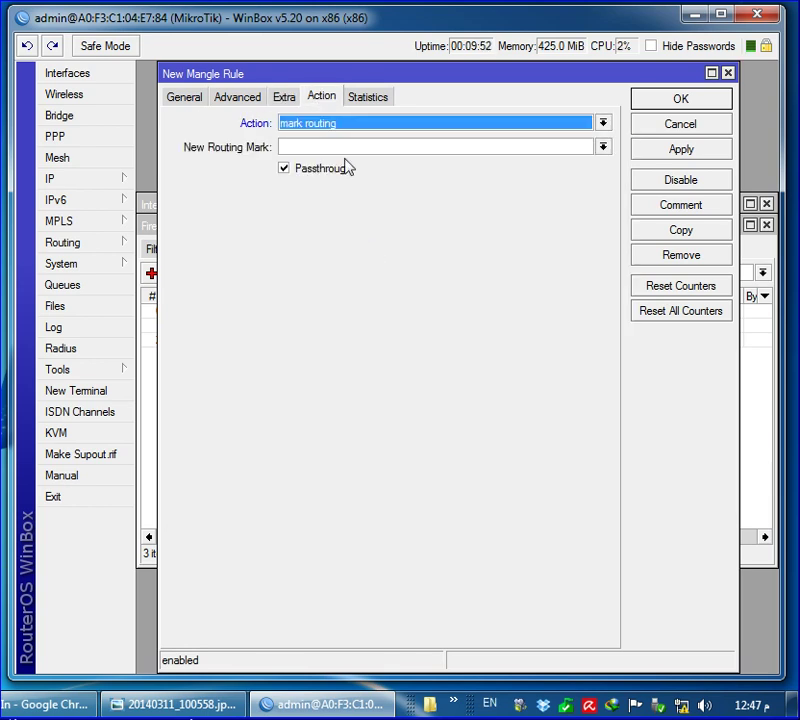
click(341, 154)
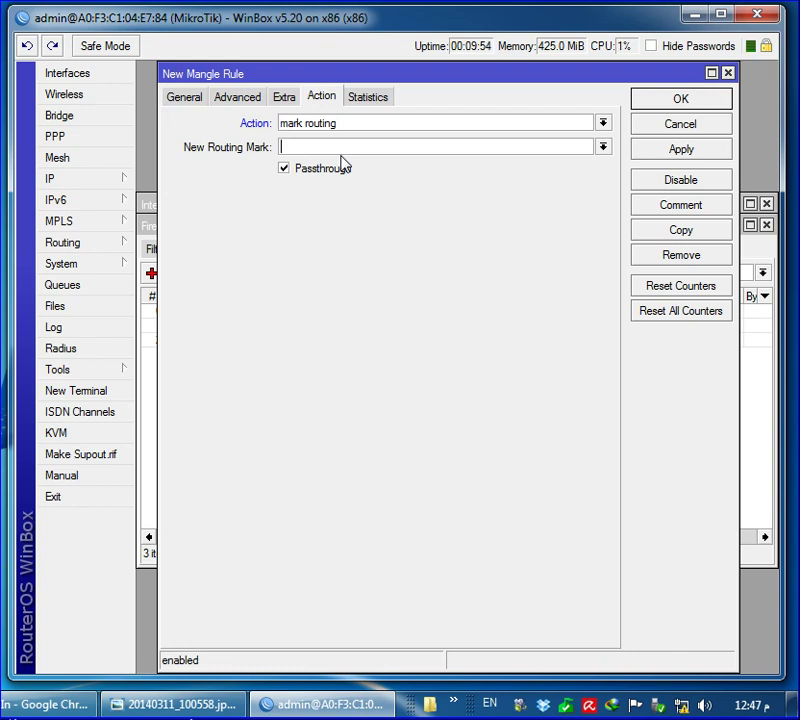
text(LIN2)
click(638, 103)
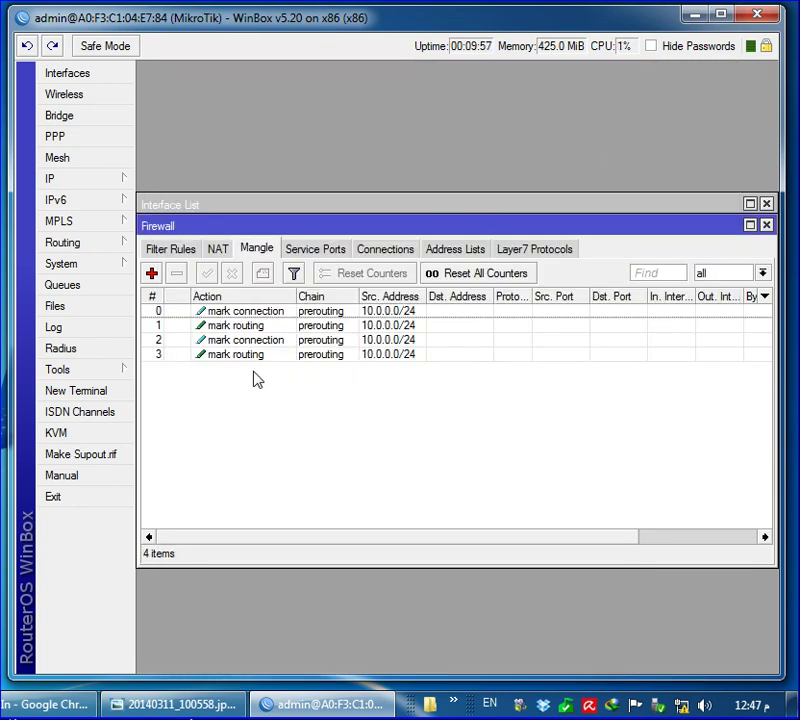
Add a new mangle rule matching new connections from source 10.0.0.0/24
click(151, 274)
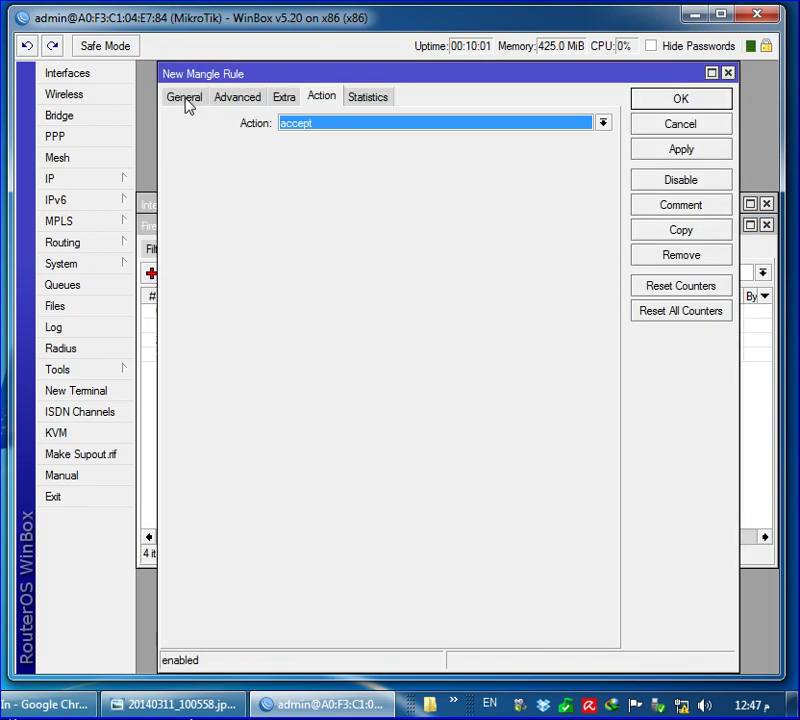
click(186, 100)
click(295, 150)
right_click(295, 153)
click(328, 198)
click(584, 526)
click(336, 566)
Set the rule's Nth matching to every 3, packet 3
click(285, 102)
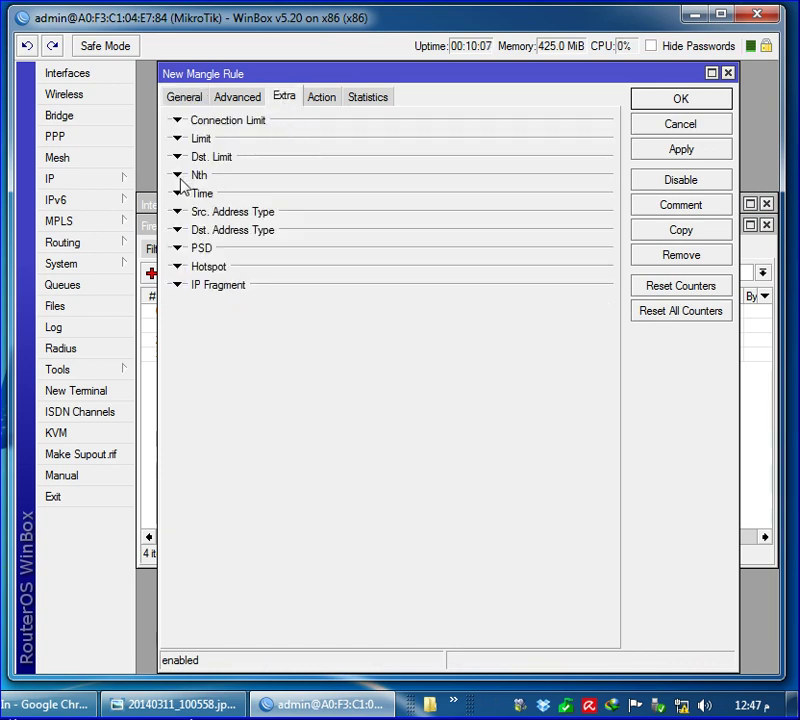
click(192, 177)
double_click(279, 193)
text(33)
Set the action to mark connection with new mark LIN3 and save the rule
click(321, 97)
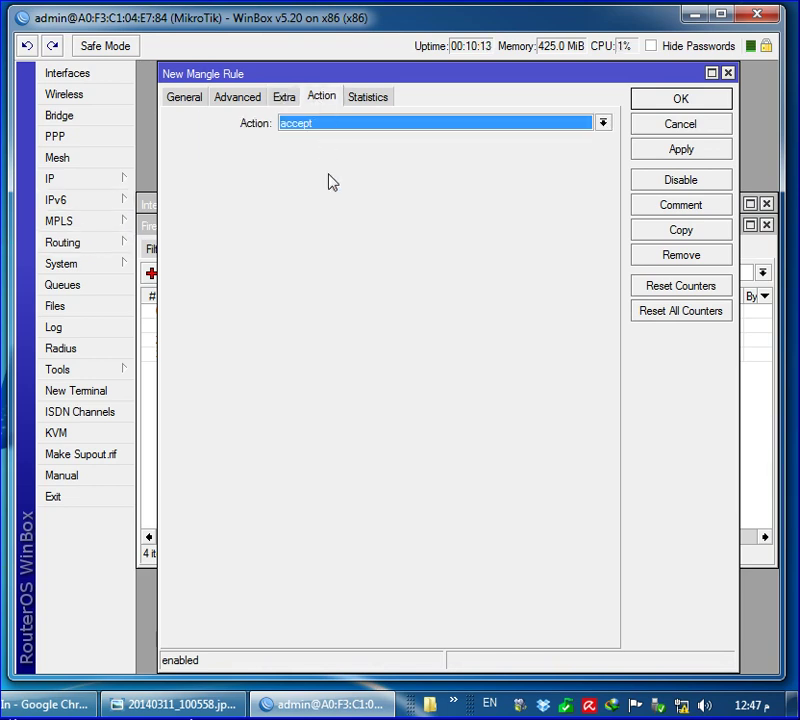
click(323, 124)
click(366, 250)
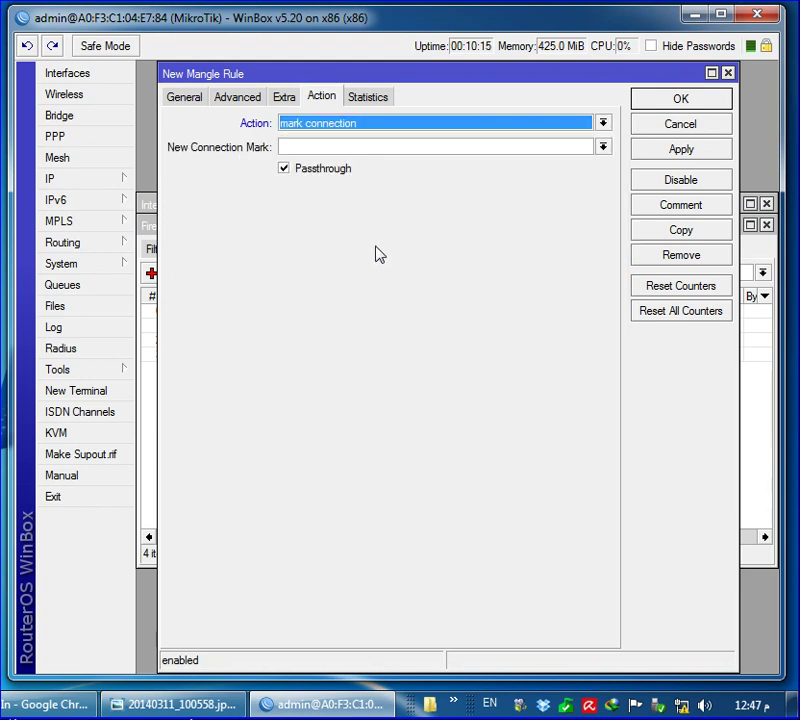
click(388, 149)
text(LIN3)
click(666, 101)
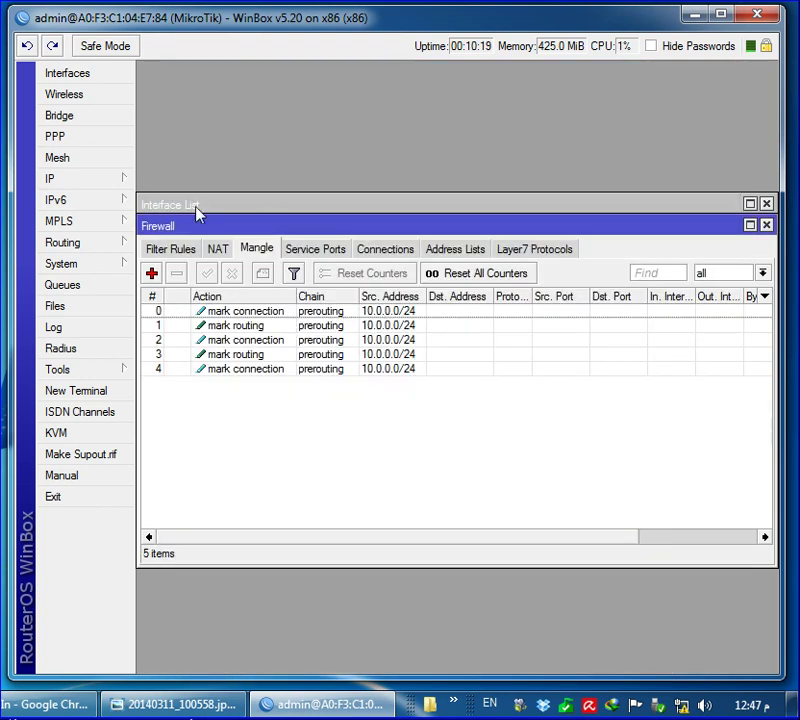
click(152, 274)
Match source address 10.0.0.0/24 with connection mark LIN3 in the new rule
click(186, 98)
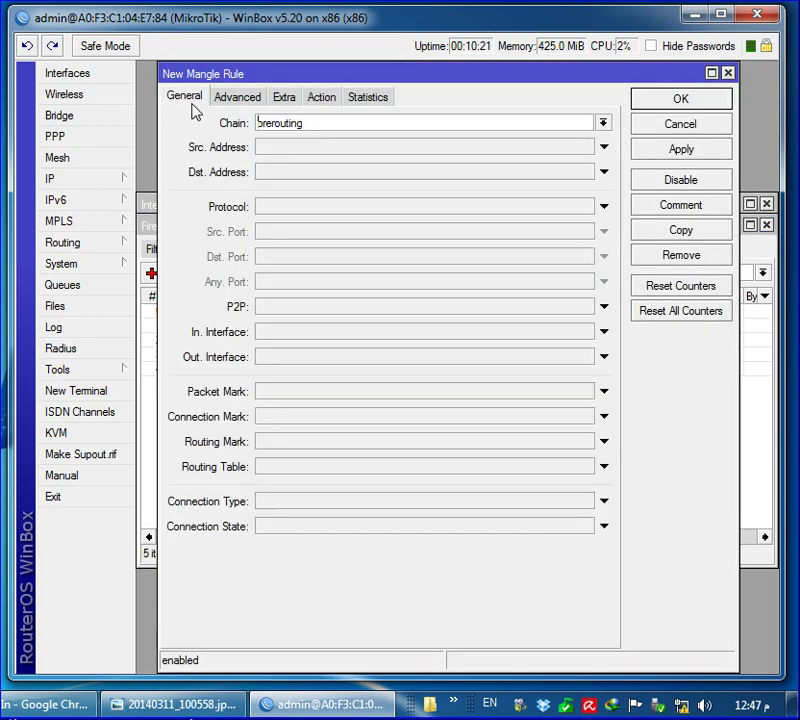
click(291, 153)
right_click(291, 155)
click(345, 207)
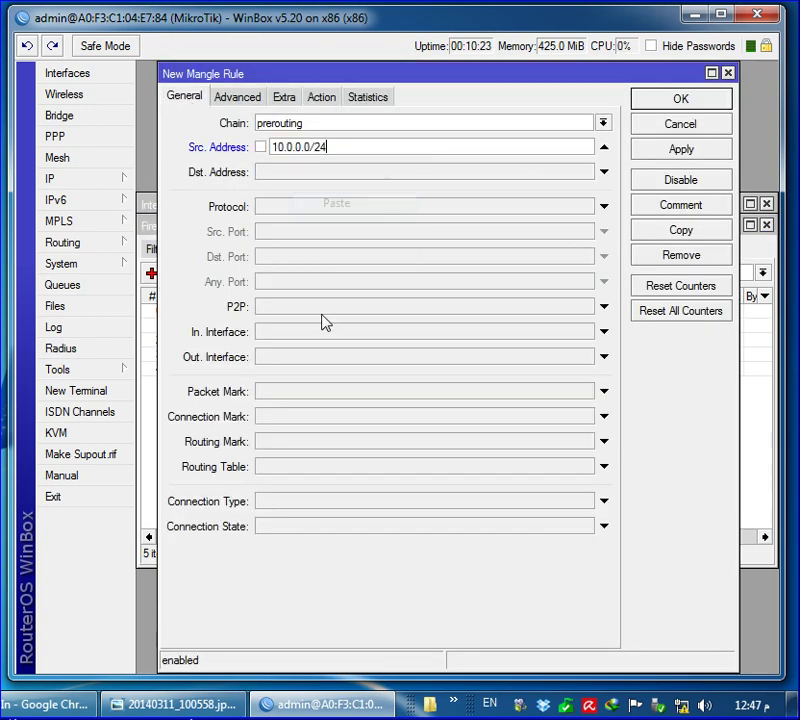
click(603, 416)
click(324, 458)
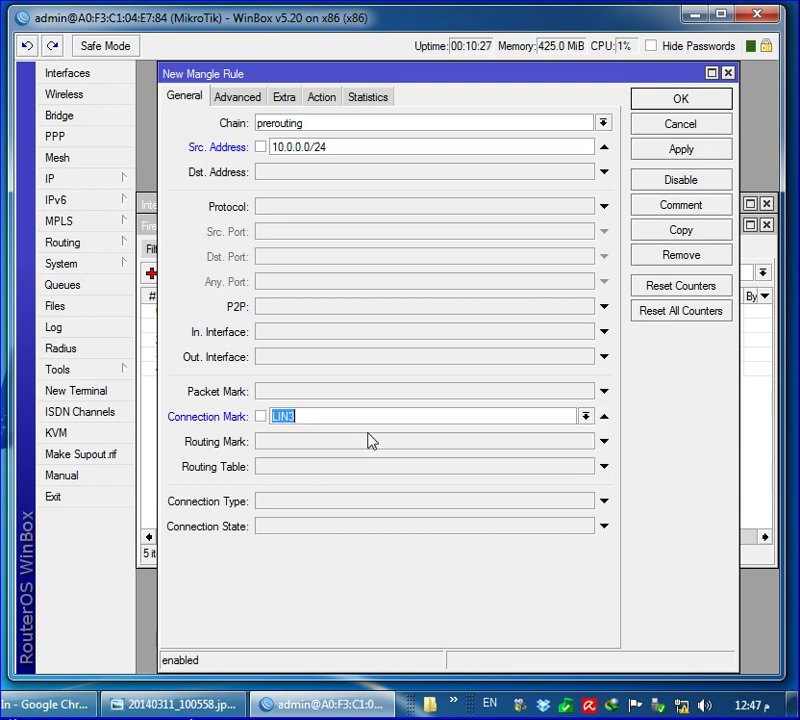
Set the action to mark routing with LIN3 and save the rule
click(324, 98)
click(316, 125)
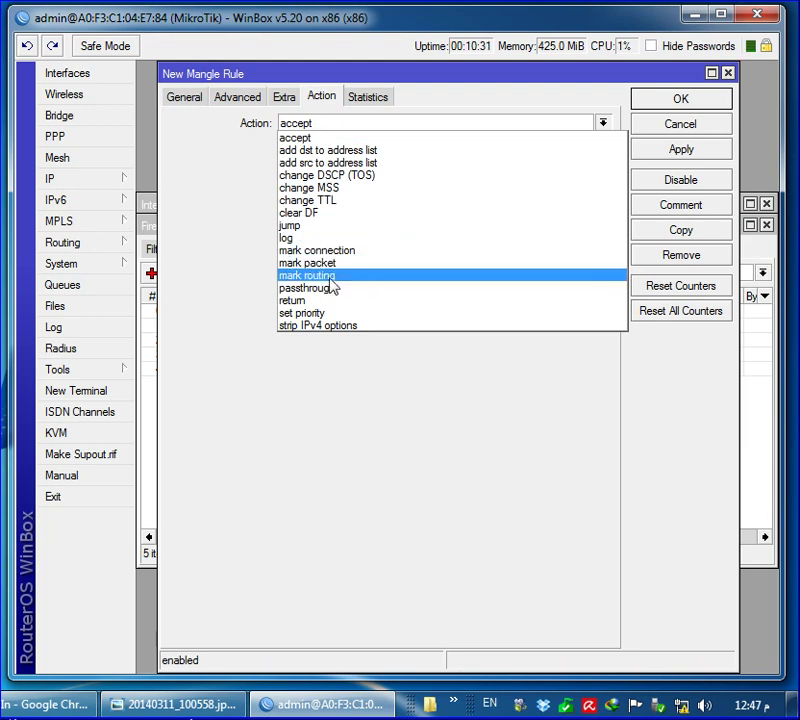
click(328, 278)
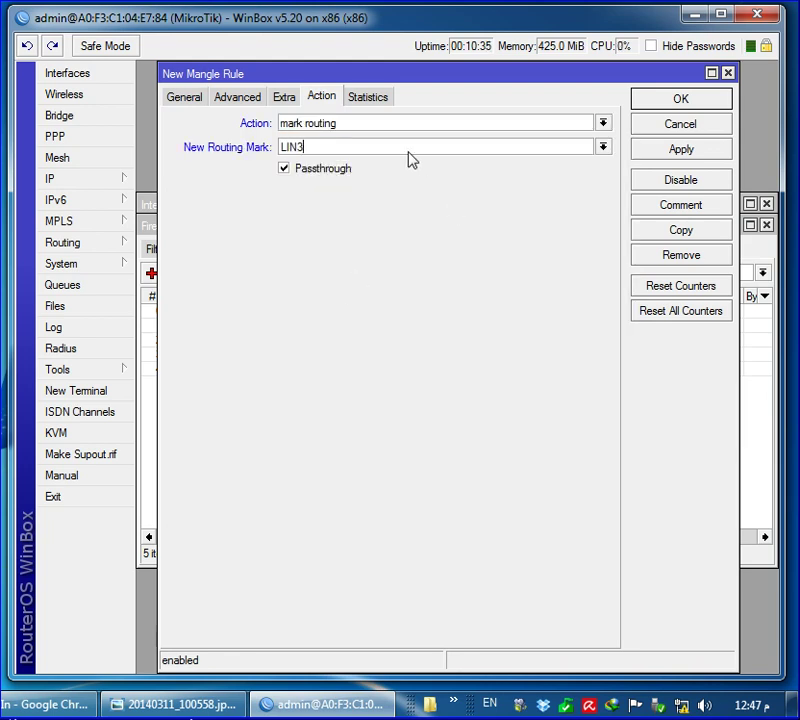
click(678, 100)
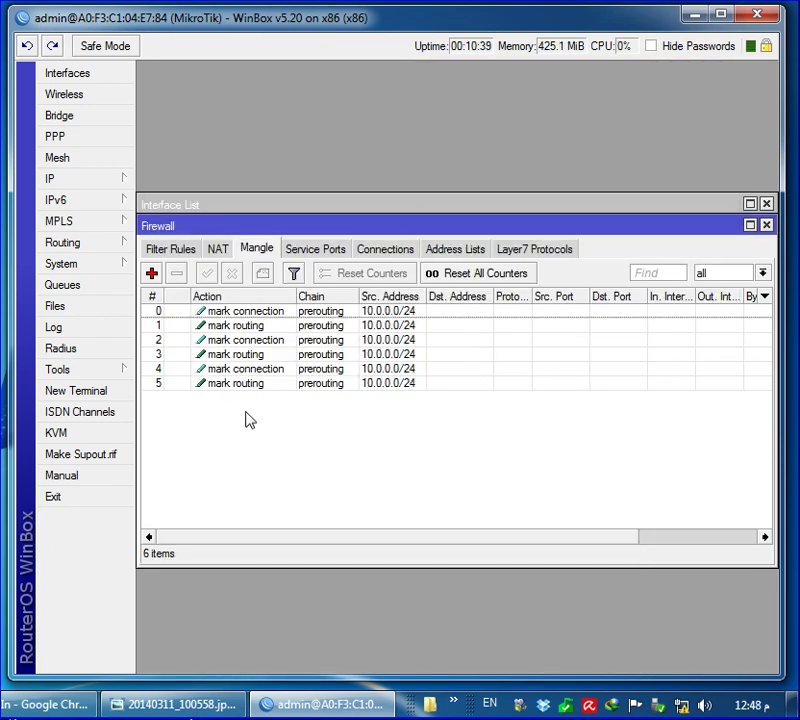
Close the Firewall window and go to IP > DHCP Server
click(768, 230)
click(82, 188)
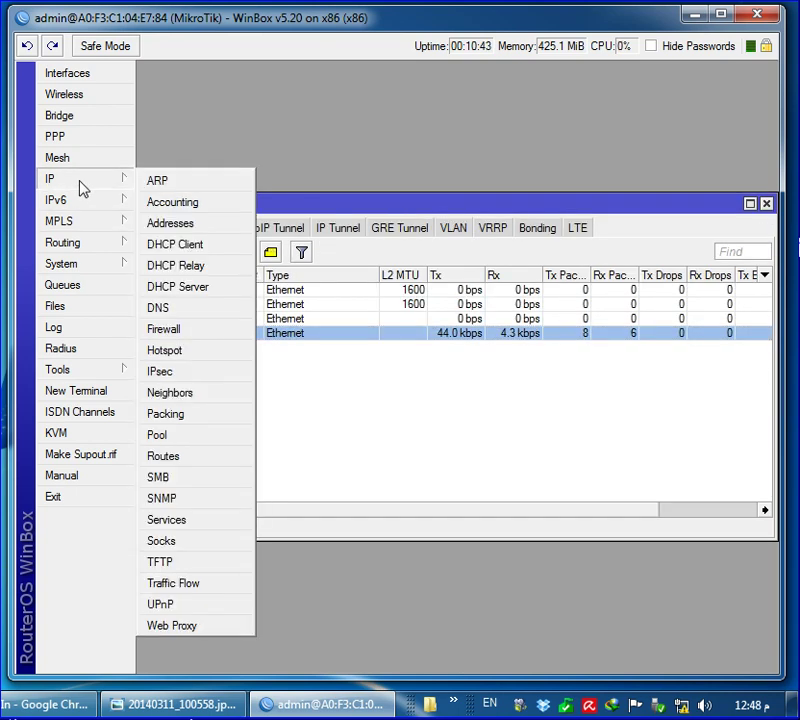
click(201, 292)
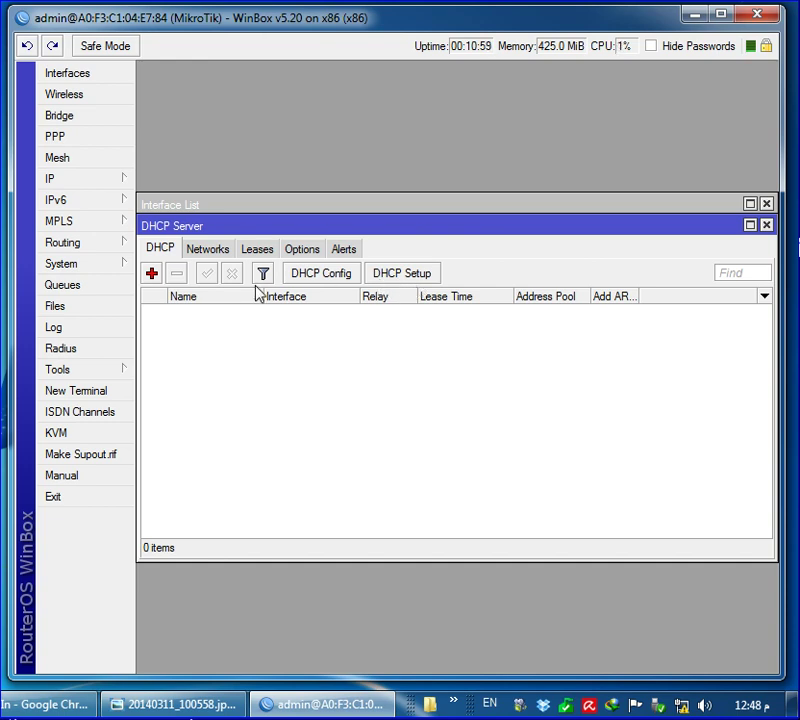
Run DHCP Setup on OUT with 10.0.0.0/24, DNS 8.8.8.8/8.8.4.4 and a 3-day lease
click(411, 282)
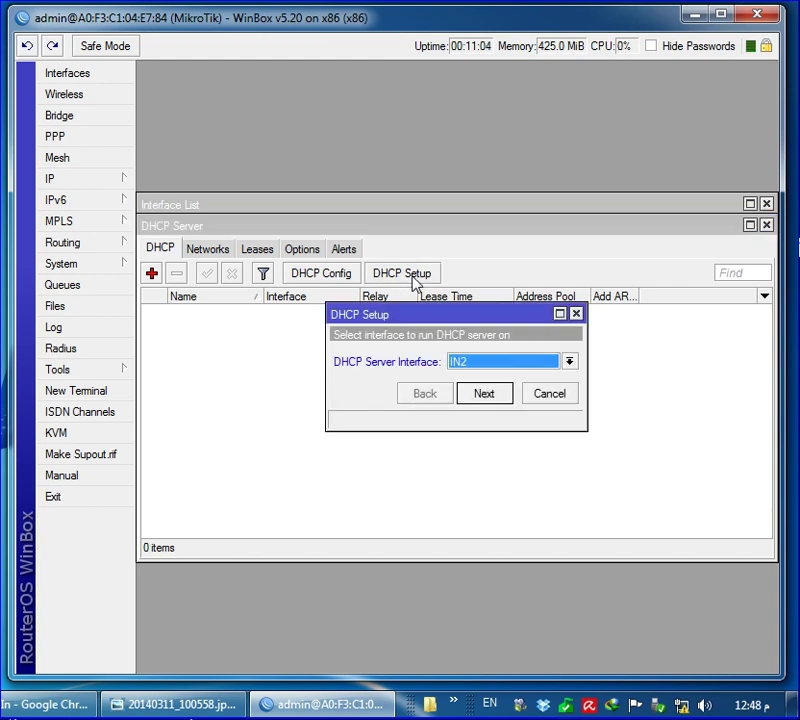
click(498, 362)
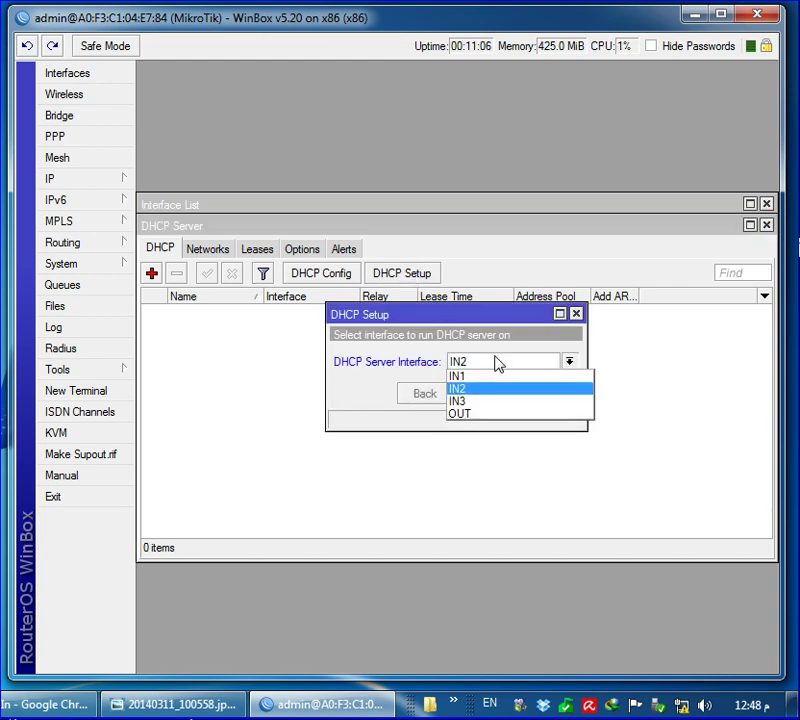
click(470, 413)
click(487, 396)
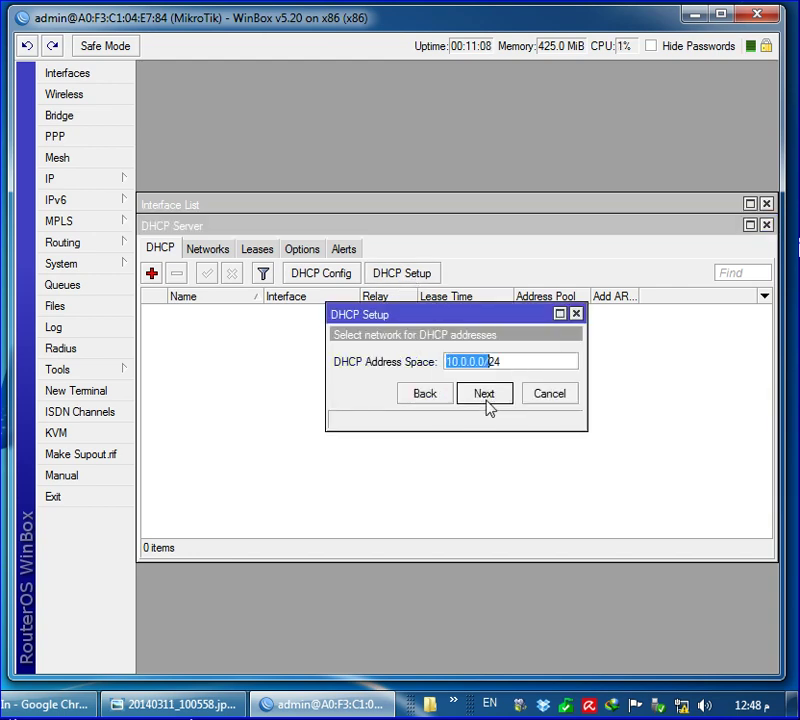
click(487, 396)
click(487, 396)
click(487, 396)
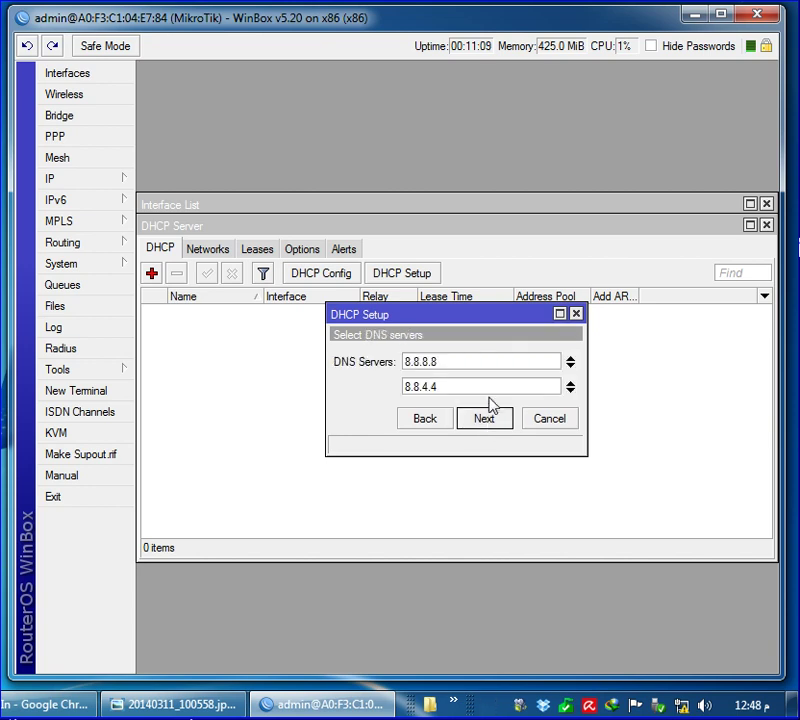
click(492, 422)
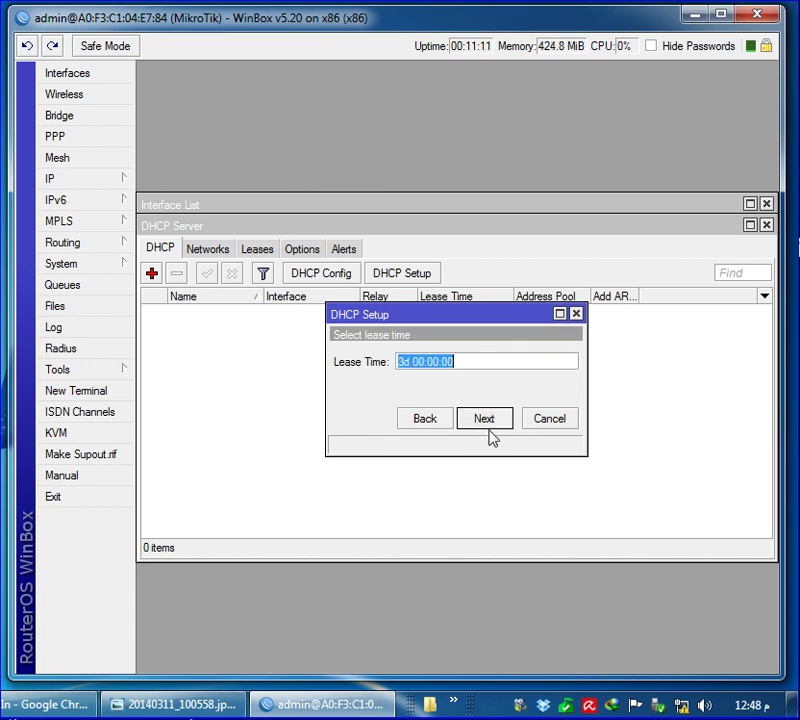
click(502, 425)
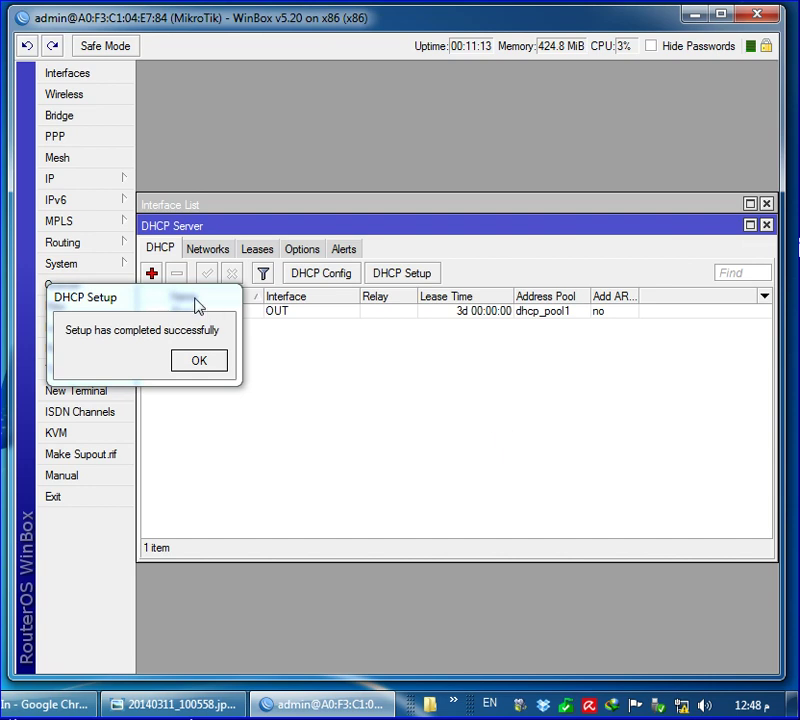
drag(220, 302, 473, 362)
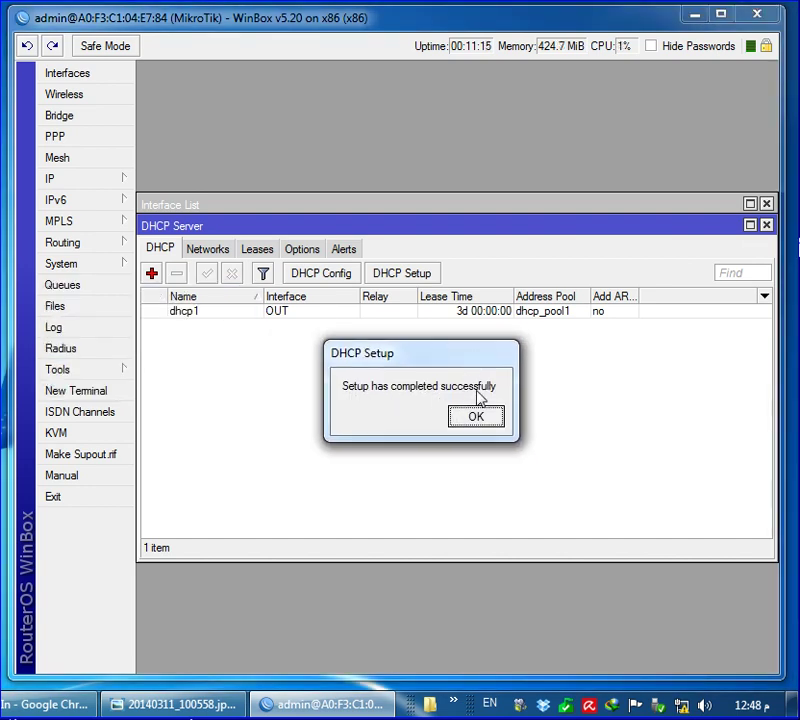
click(476, 417)
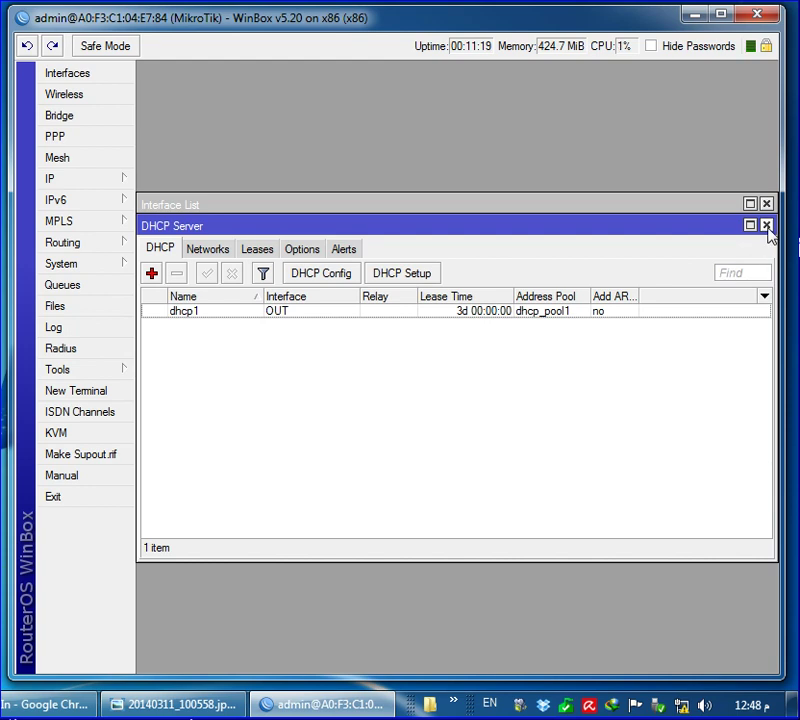
Close the DHCP Server window, show IP > Routes, then bring Chrome's LTE login forward
mouse_move(684, 702)
click(767, 226)
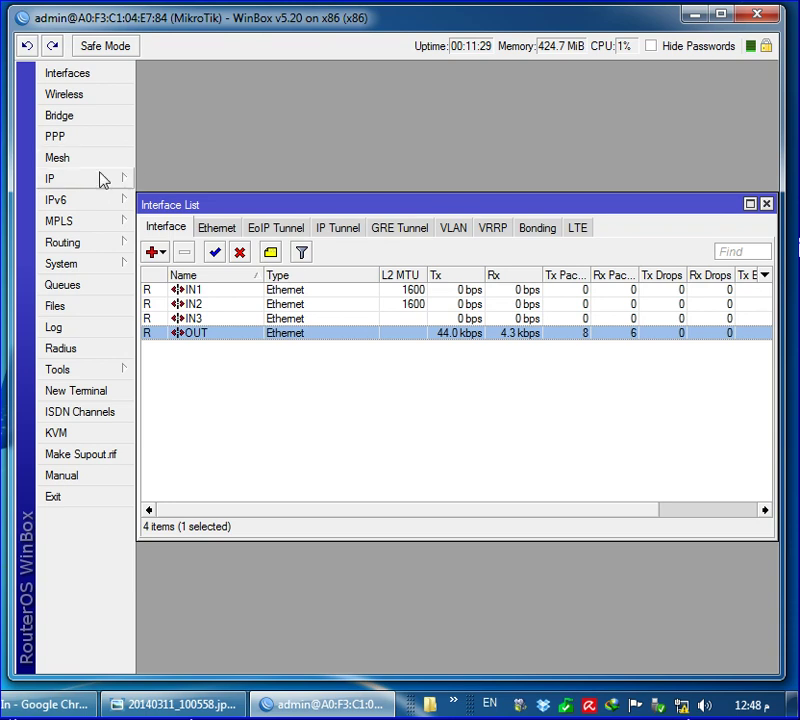
click(67, 186)
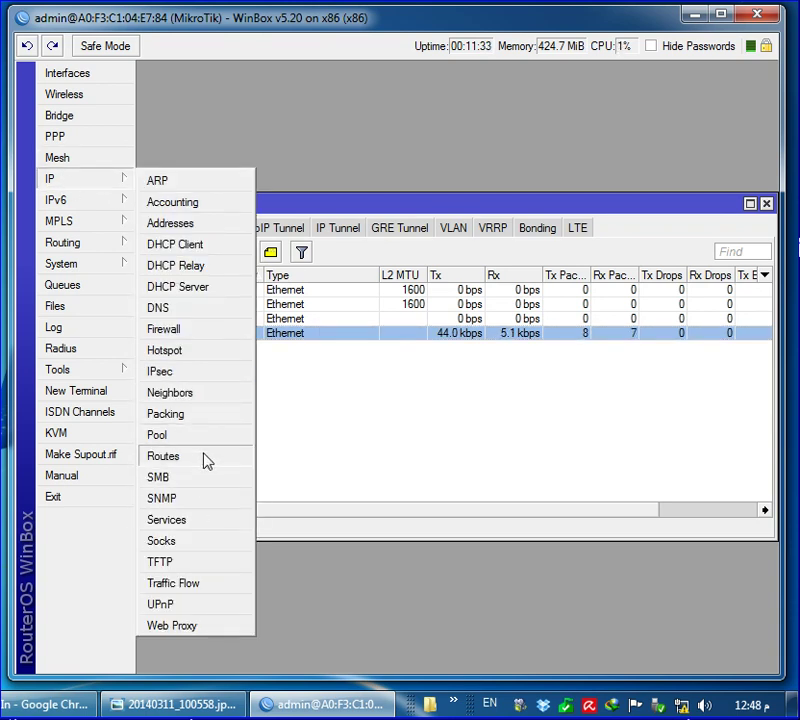
click(165, 456)
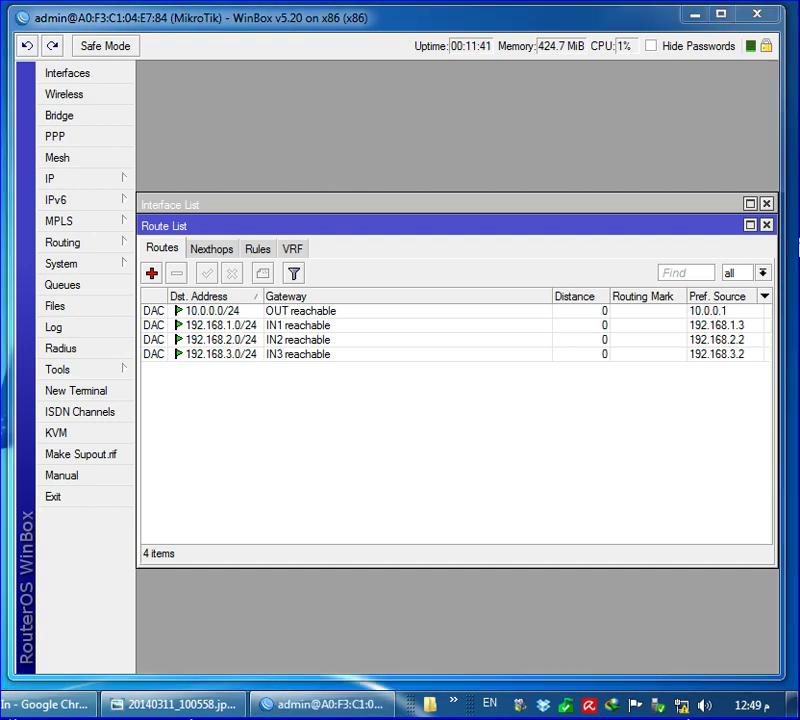
click(55, 704)
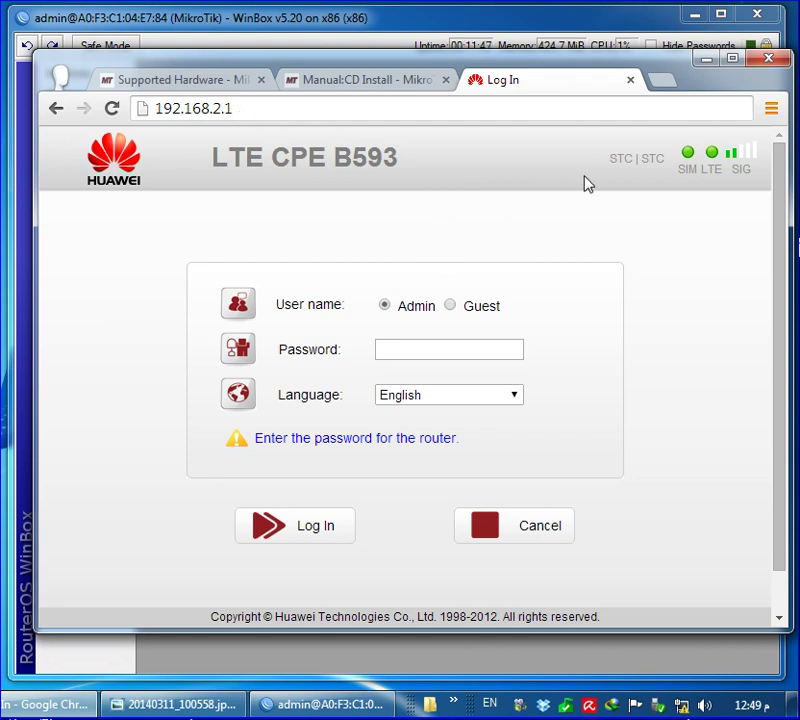
click(707, 63)
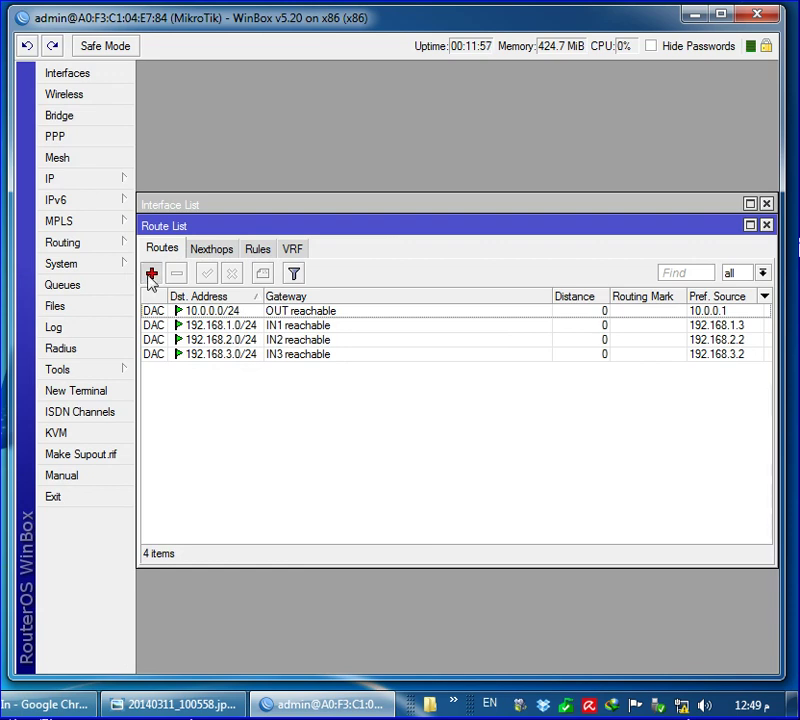
Add a 0.0.0.0/0 default route via gateway 192.168.1.1 with no routing mark
click(151, 274)
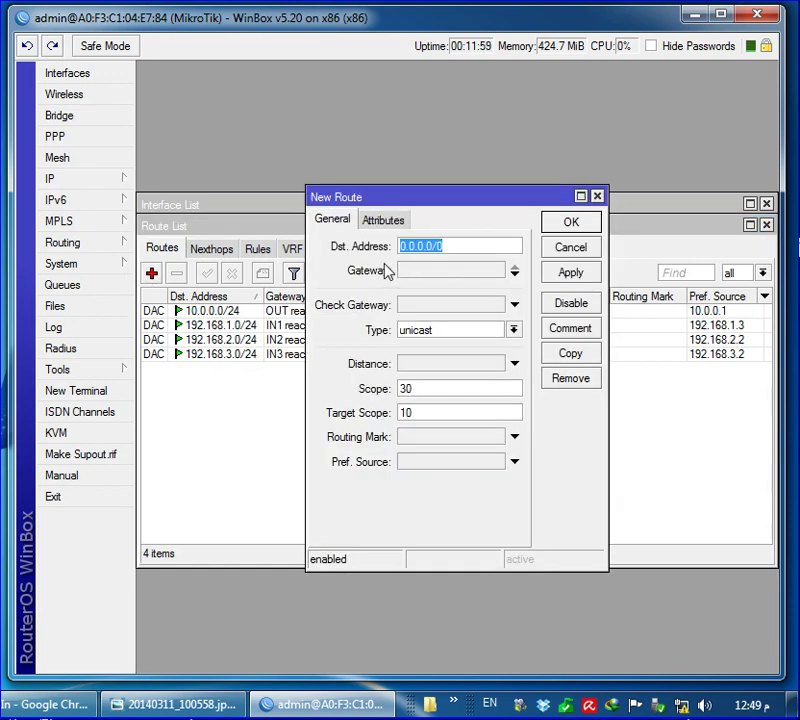
drag(404, 205, 248, 216)
click(258, 280)
text(0.0.0.0)
double_click(308, 277)
text(192.168.)
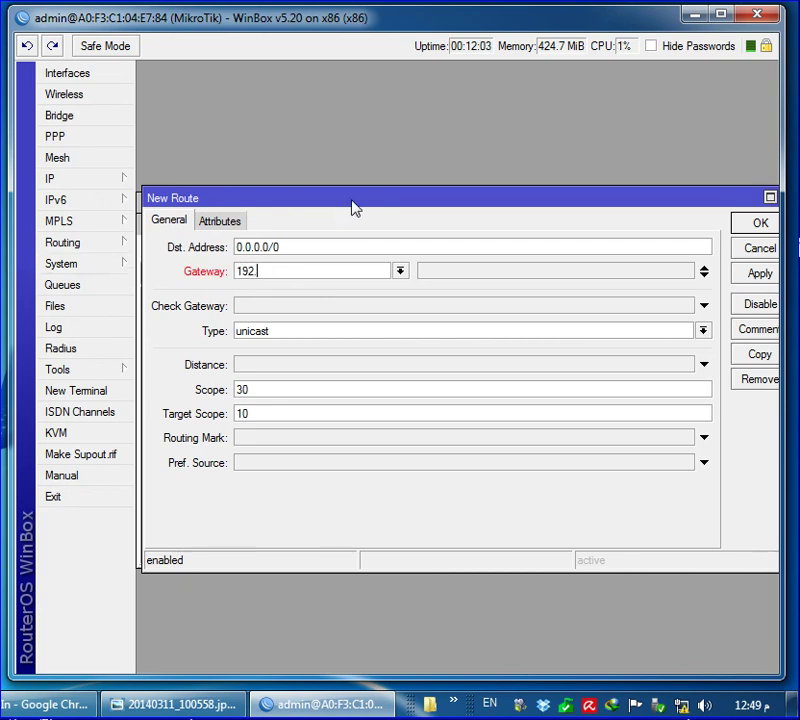
text(1.1)
click(755, 225)
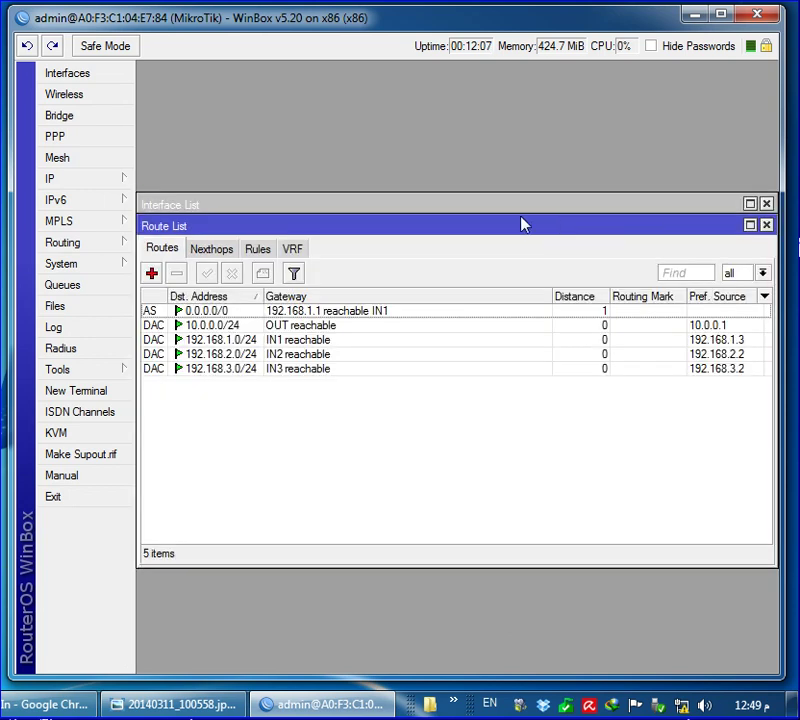
Add a default route via 192.168.2.1 with routing mark LIN1
click(156, 273)
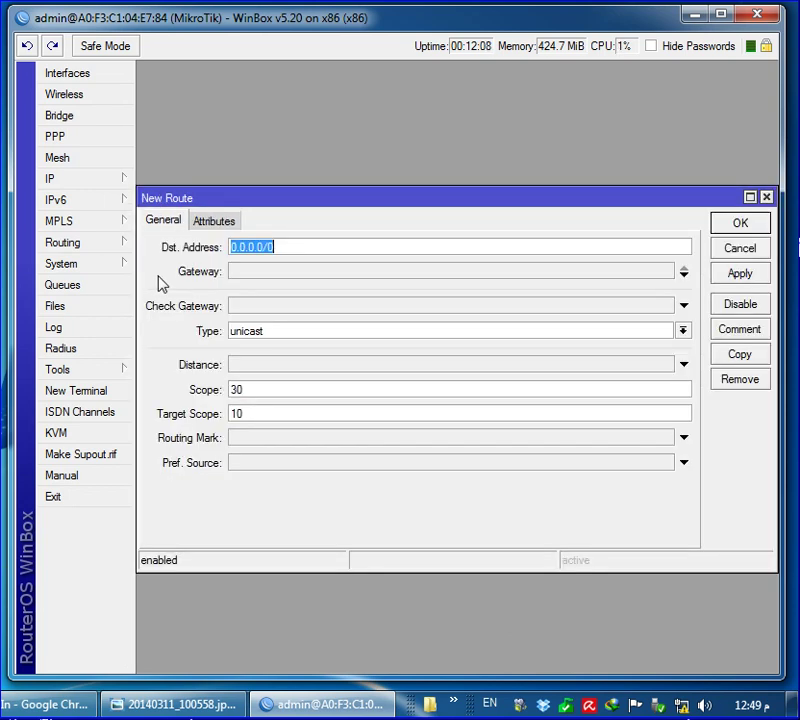
click(308, 270)
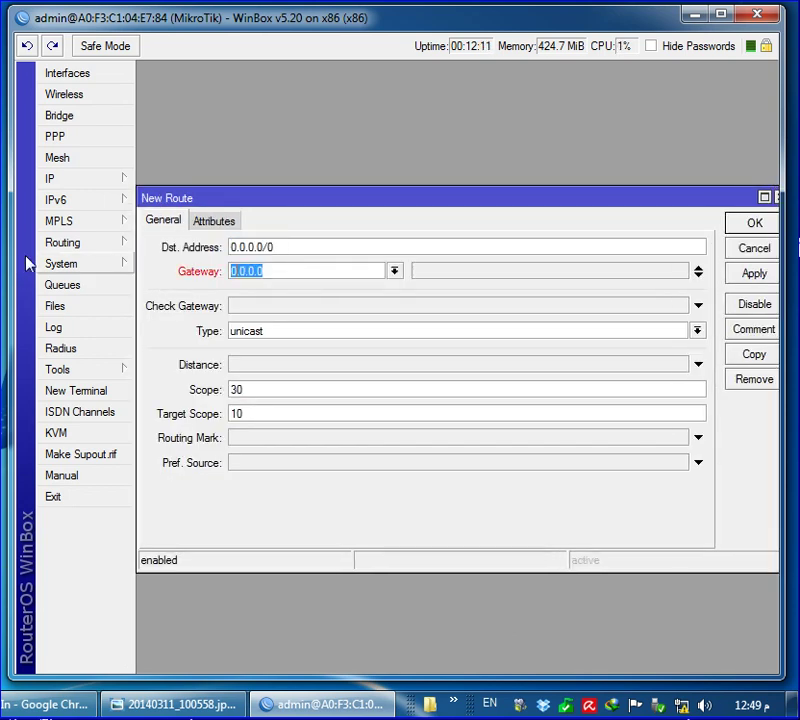
text(192.168.2.1)
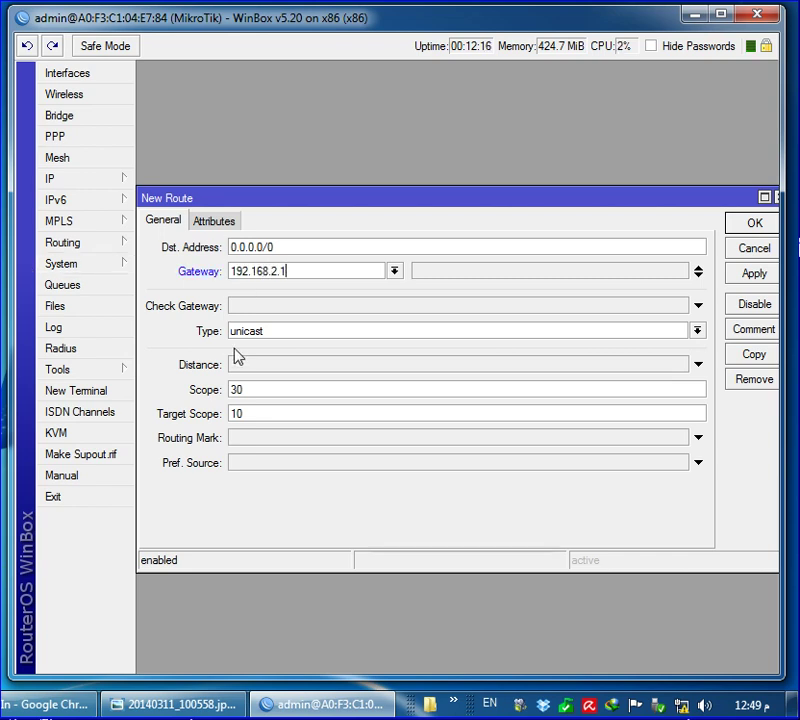
click(699, 440)
click(677, 440)
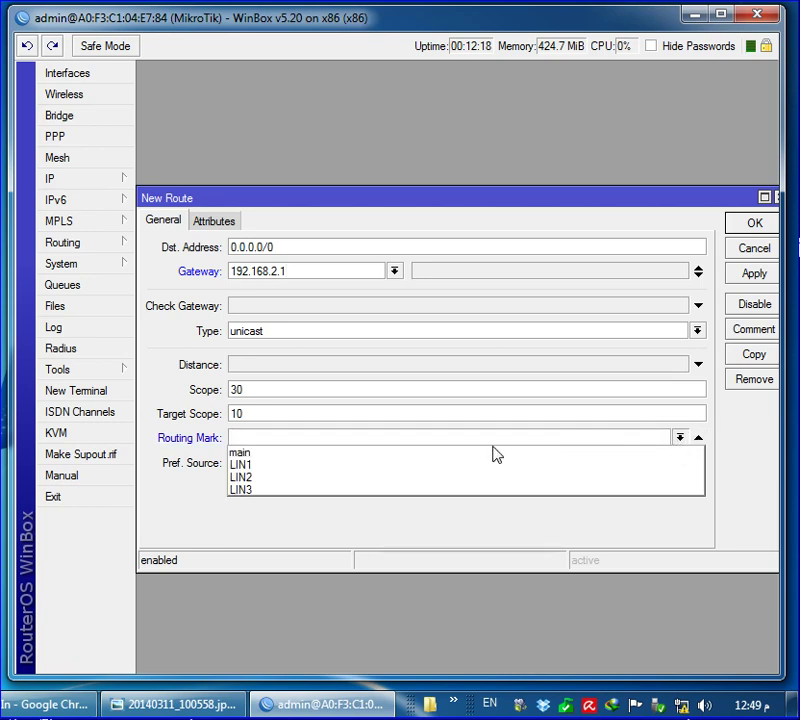
click(262, 465)
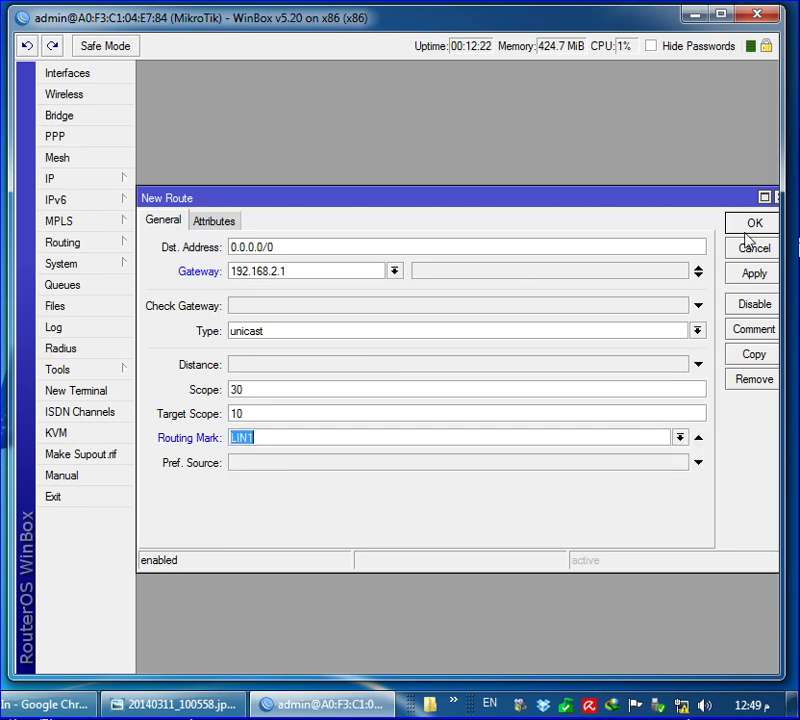
click(750, 226)
Add a default route via 192.168.3.1 with routing mark LIN2
click(152, 274)
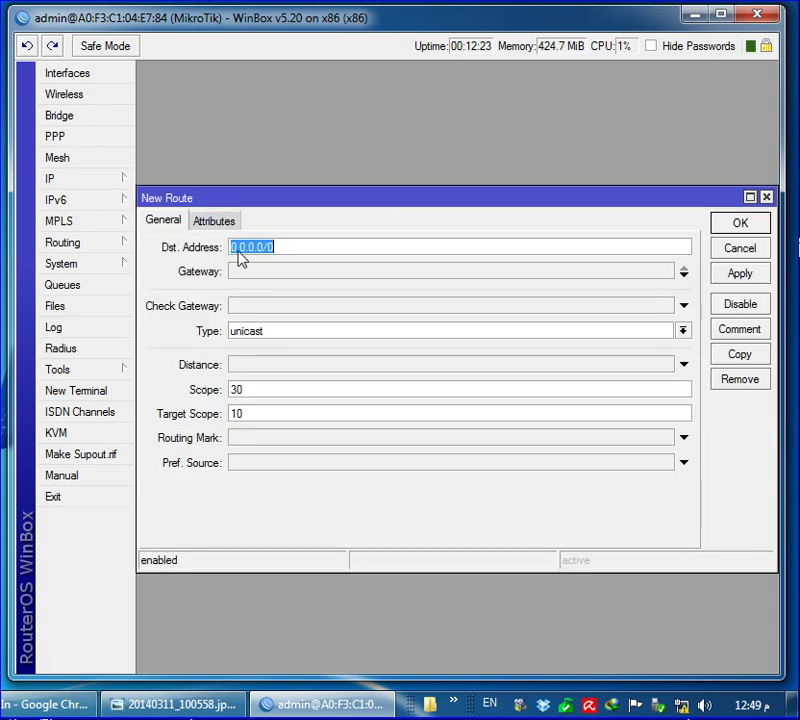
click(259, 272)
text(19)
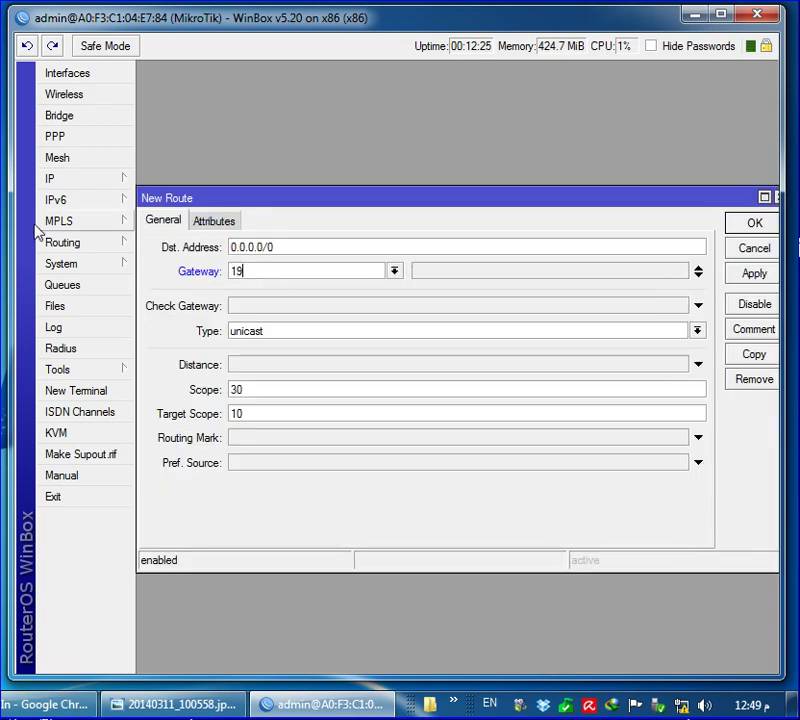
text(2.168.3.1)
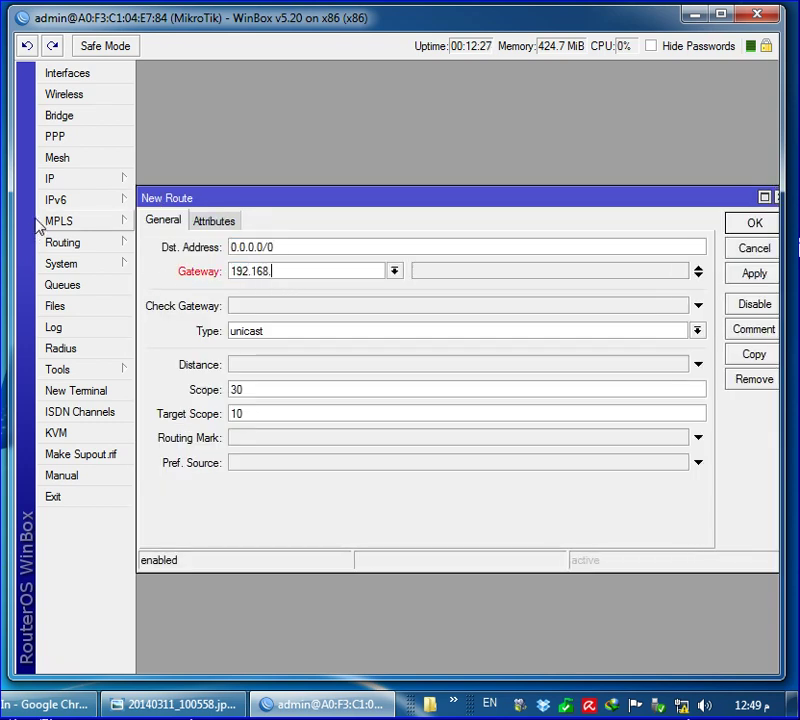
click(697, 438)
click(680, 438)
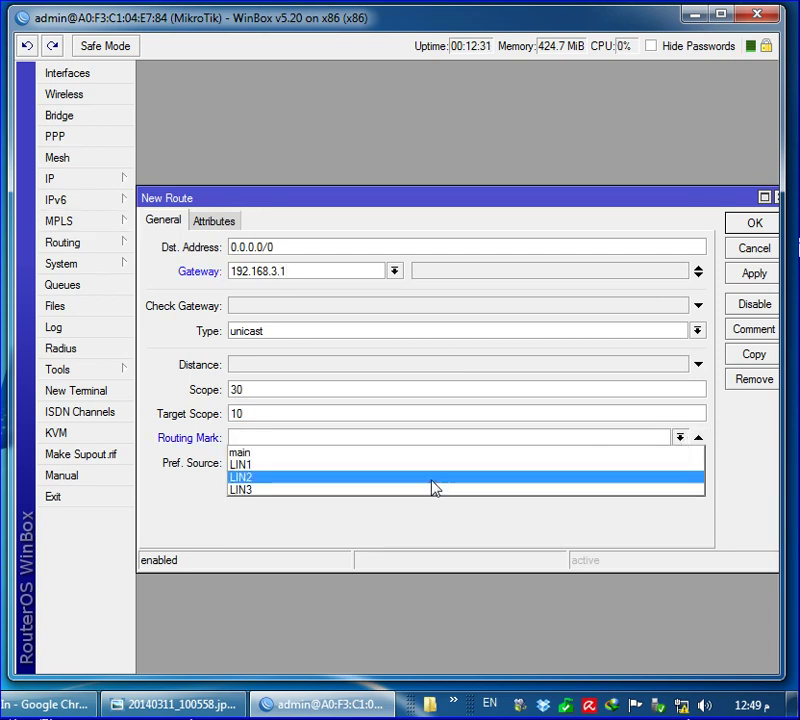
click(295, 478)
click(755, 224)
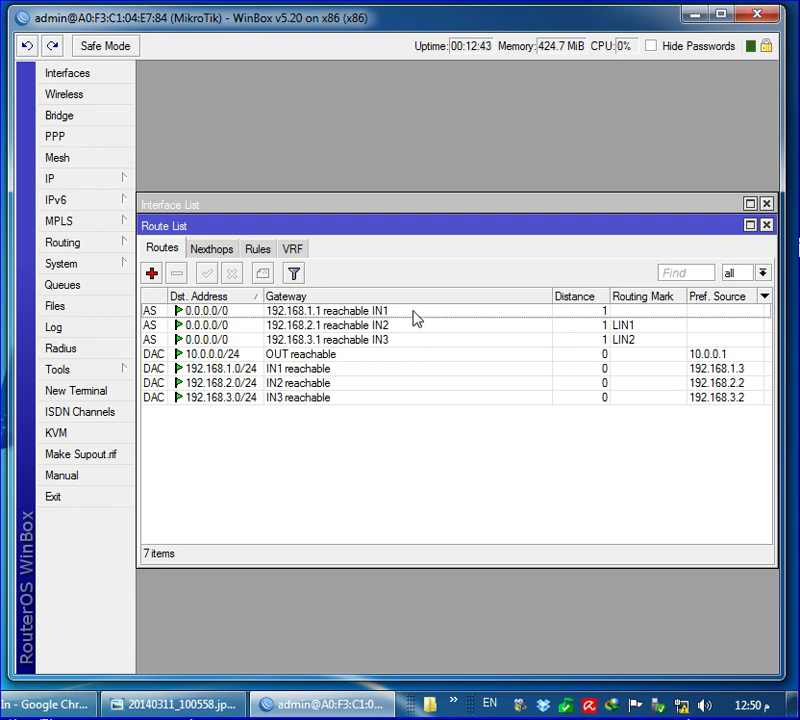
Add a default route via 192.168.1.1 with routing mark LIN3
click(308, 312)
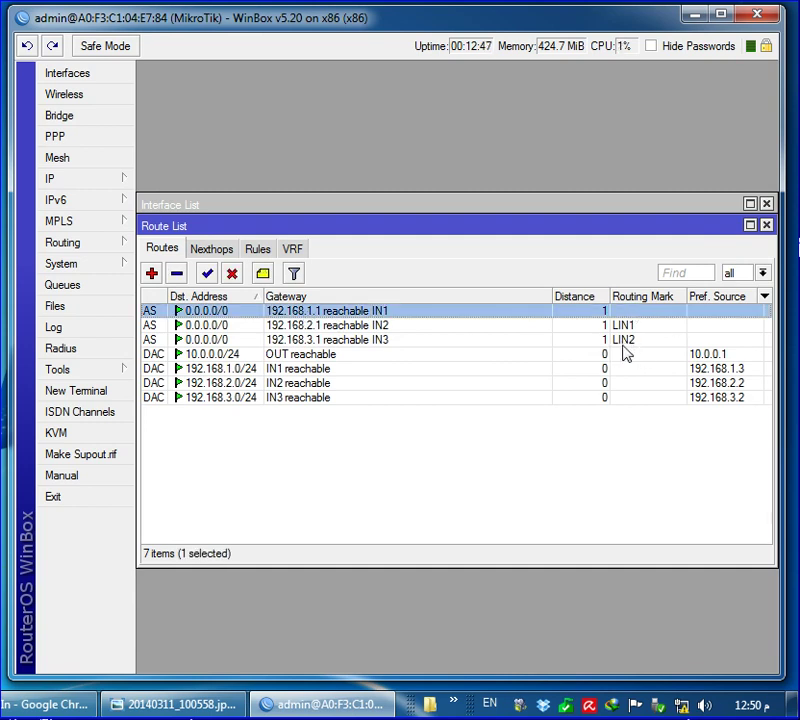
click(151, 274)
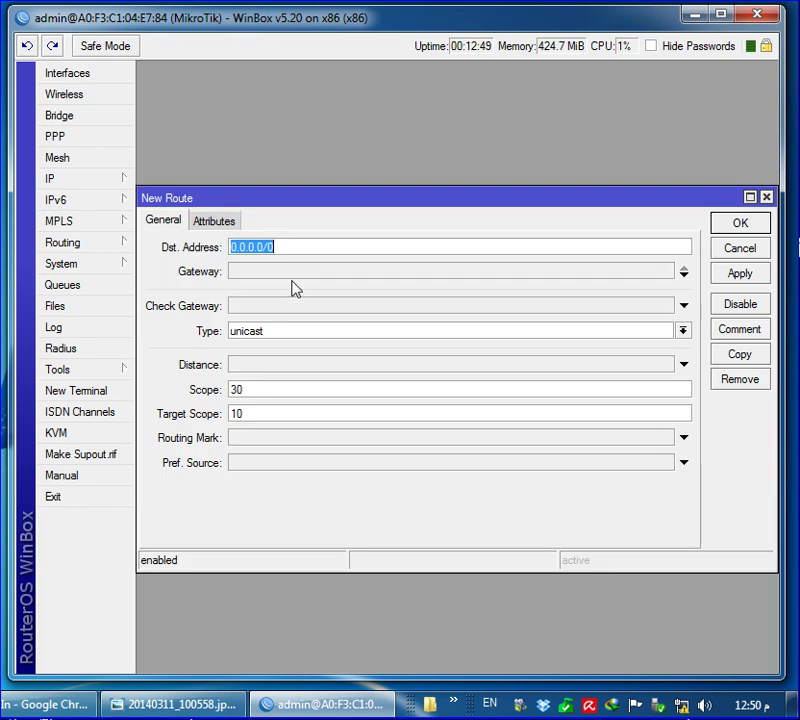
click(300, 274)
double_click(255, 271)
text(1)
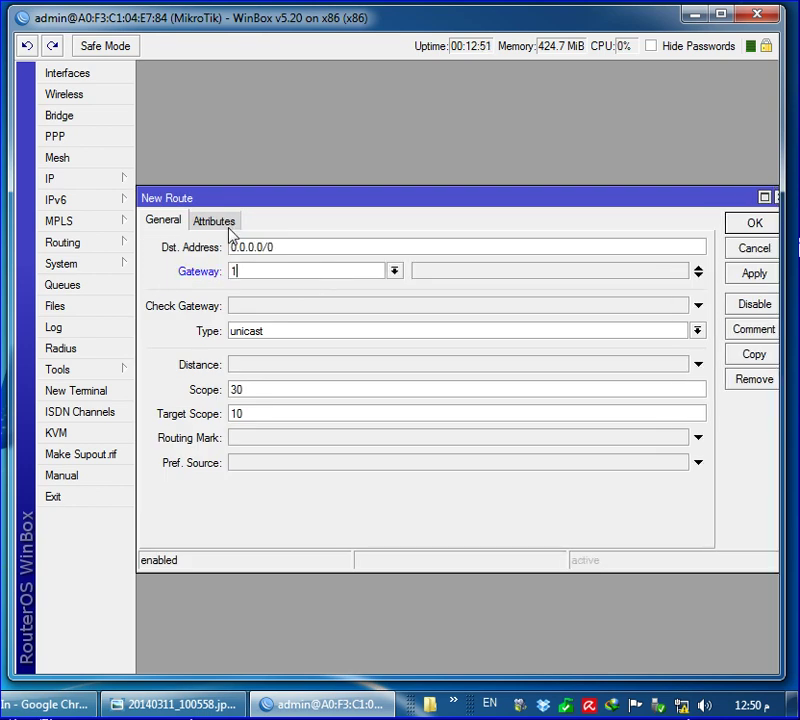
text(92.168.1.1)
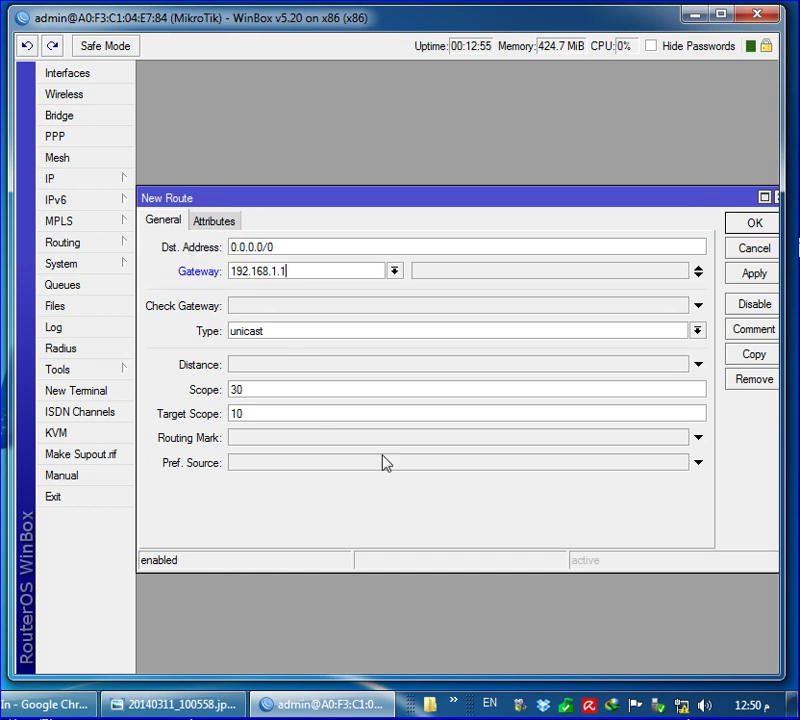
click(693, 440)
click(679, 437)
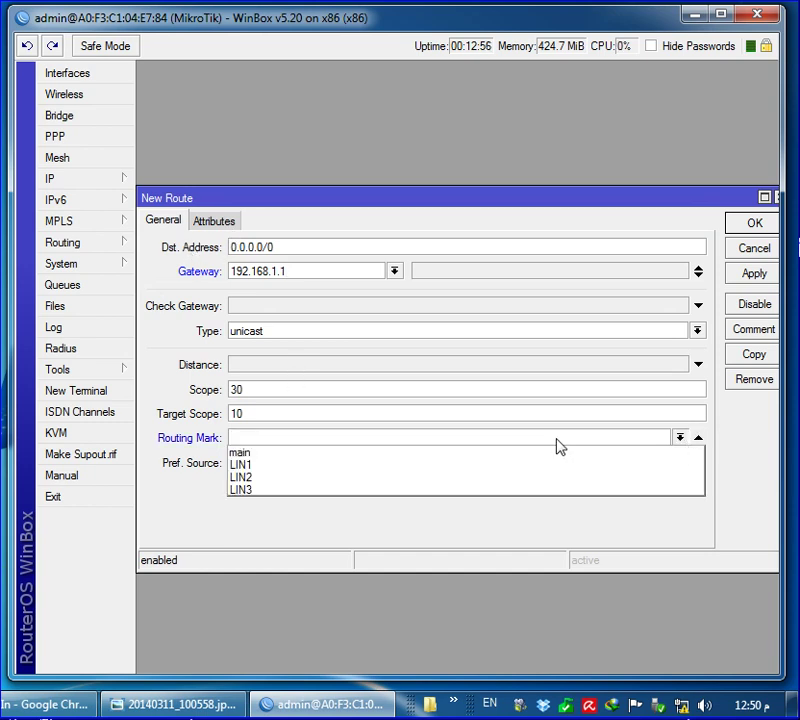
click(343, 491)
click(763, 224)
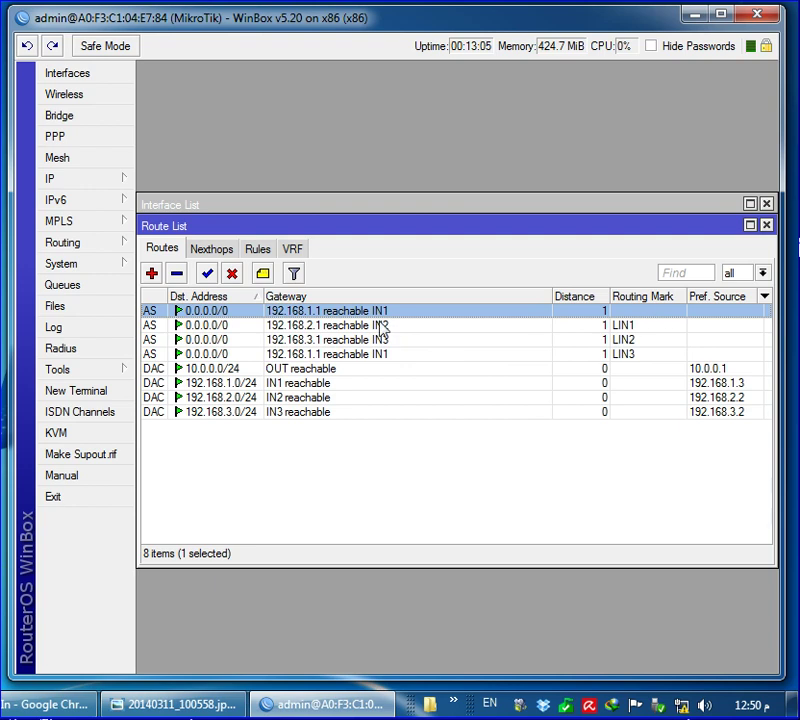
Close the Route List and start Hotspot Setup from IP > Hotspot
click(766, 225)
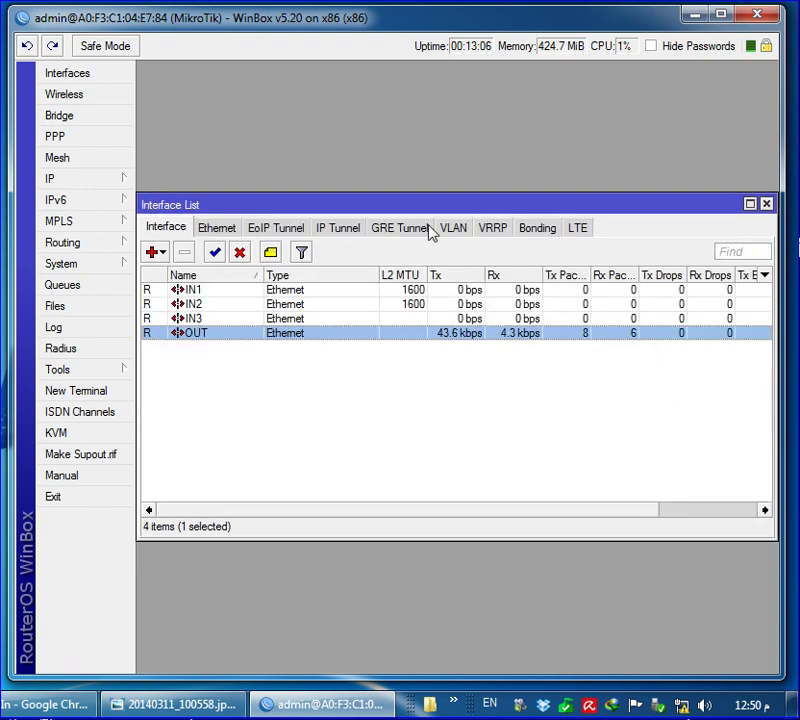
click(118, 184)
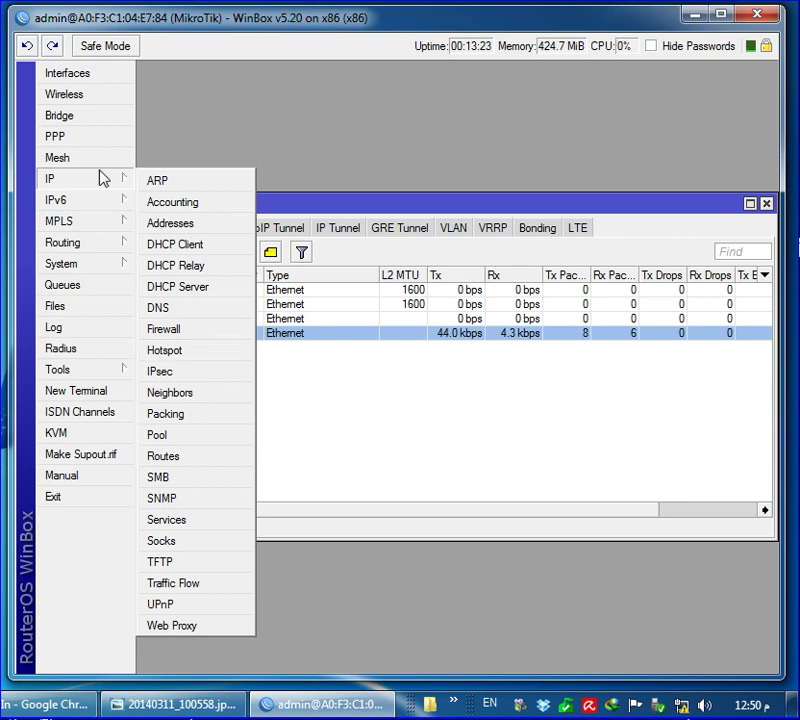
click(197, 356)
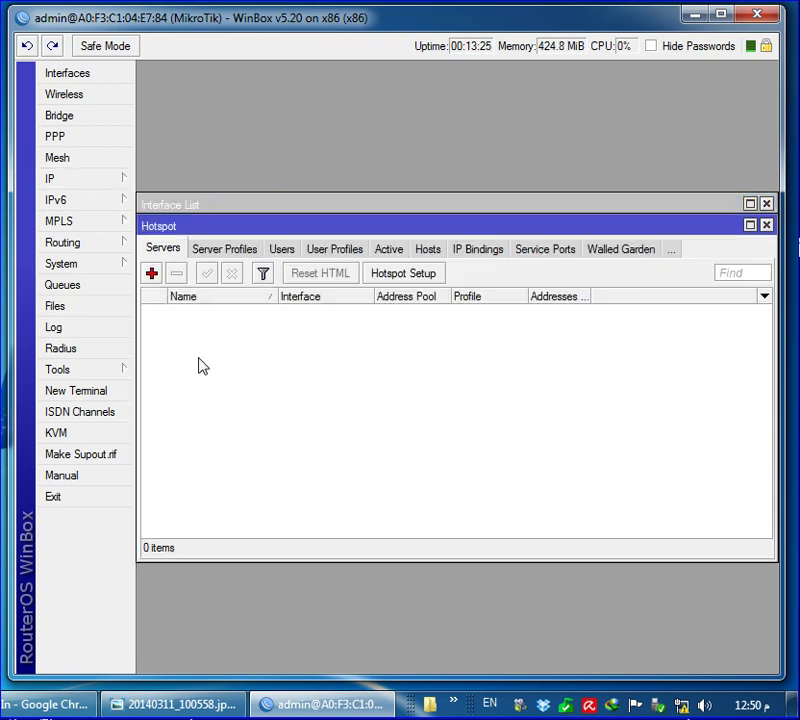
click(417, 279)
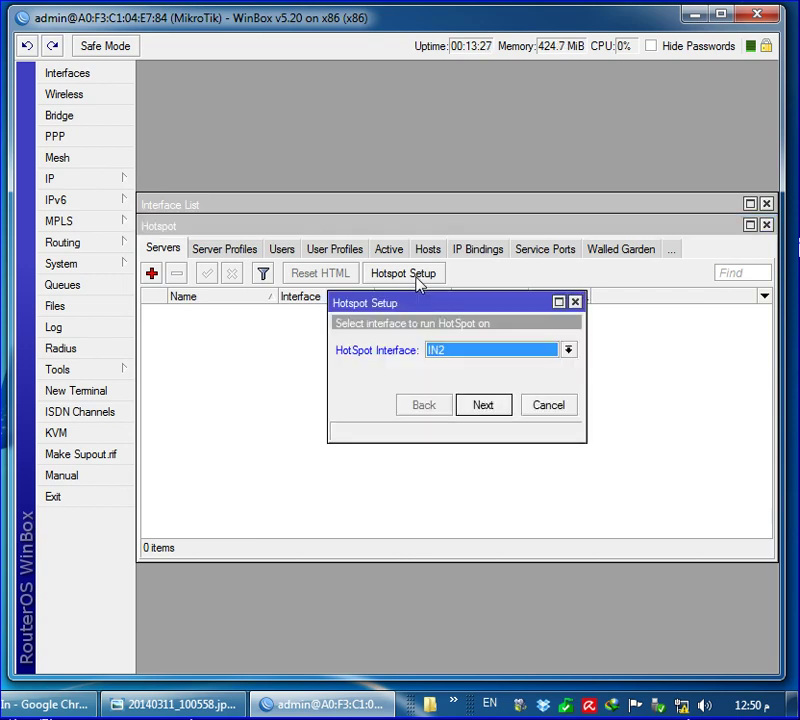
Set up a hotspot on OUT with 10.0.0.1/24, pool 10.0.0.2-10.0.0.254 and DNS 8.8.8.8/8.8.4.4
click(477, 352)
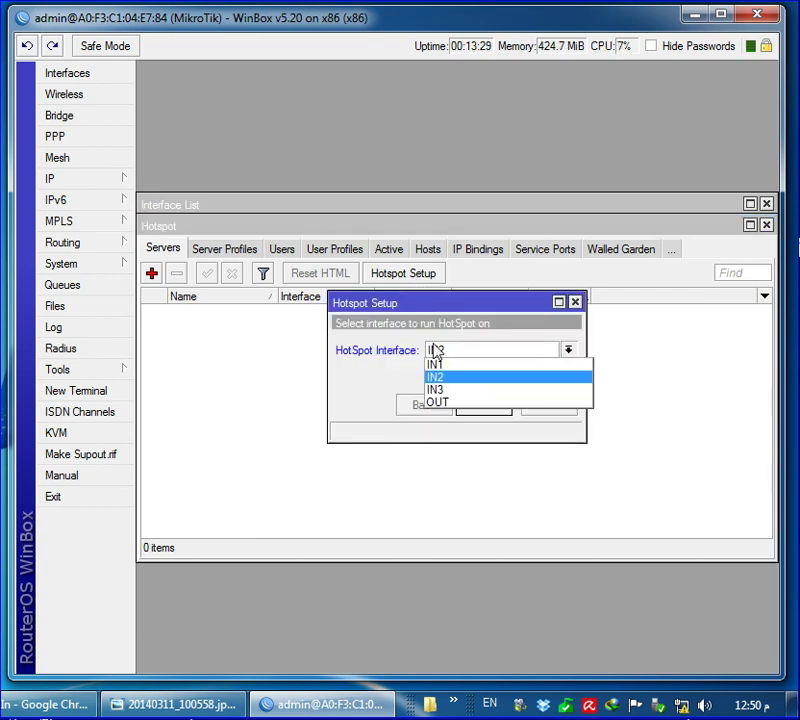
click(454, 404)
click(472, 410)
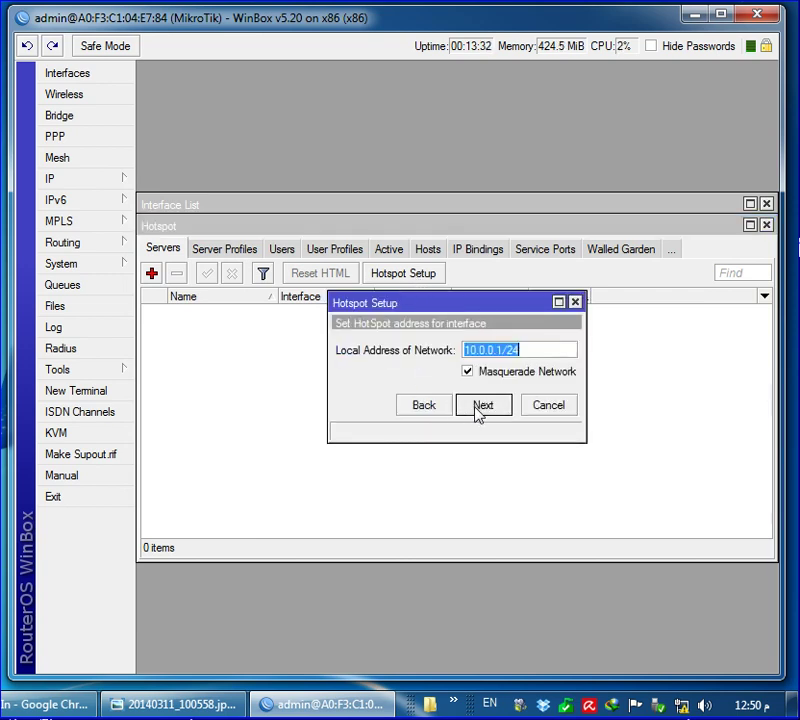
click(478, 410)
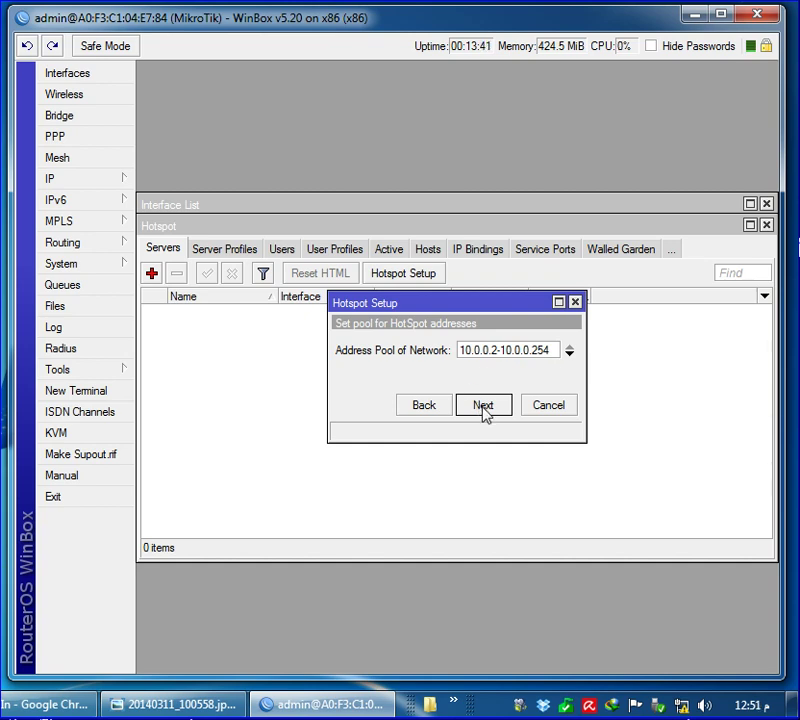
click(484, 408)
click(483, 407)
click(483, 406)
click(483, 407)
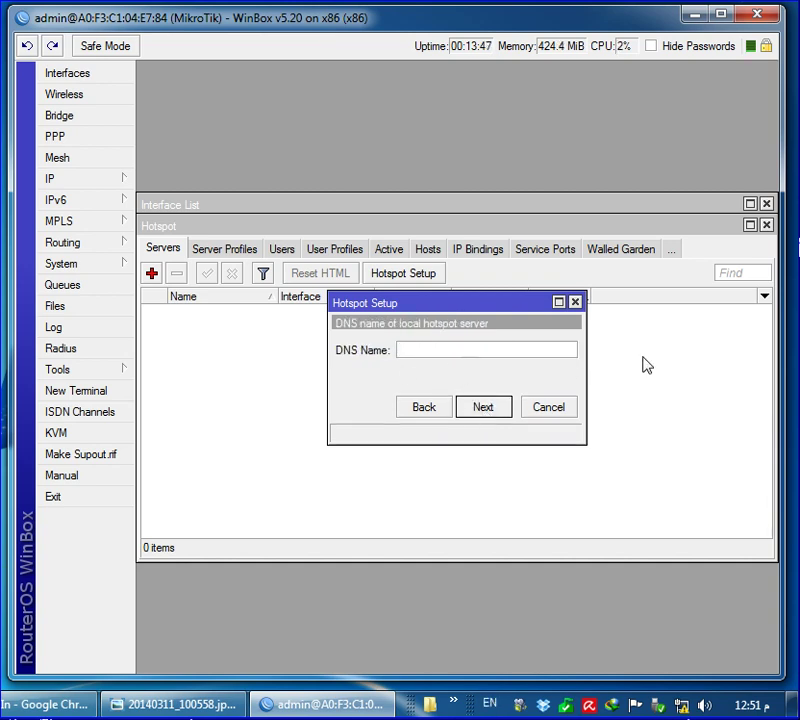
click(487, 410)
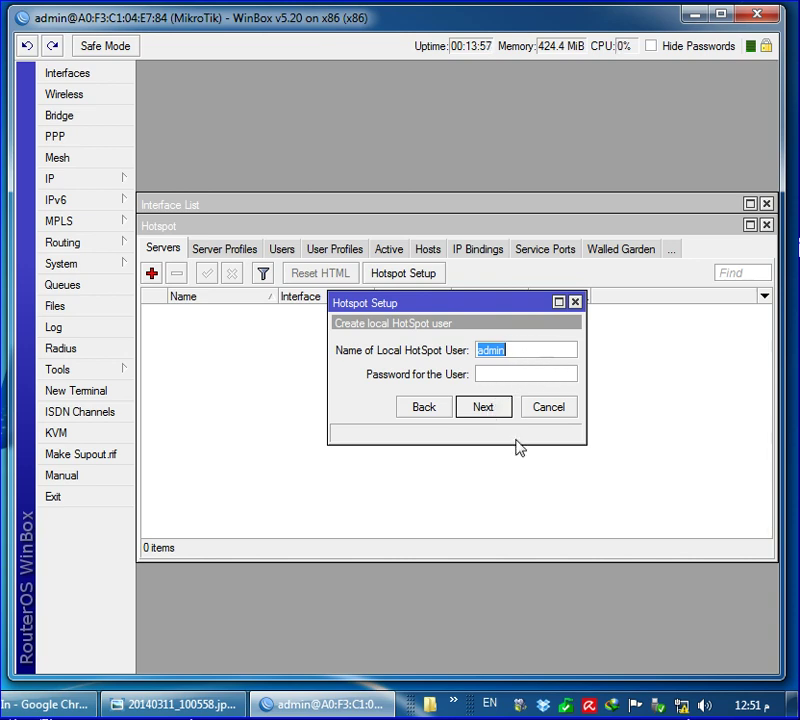
click(489, 404)
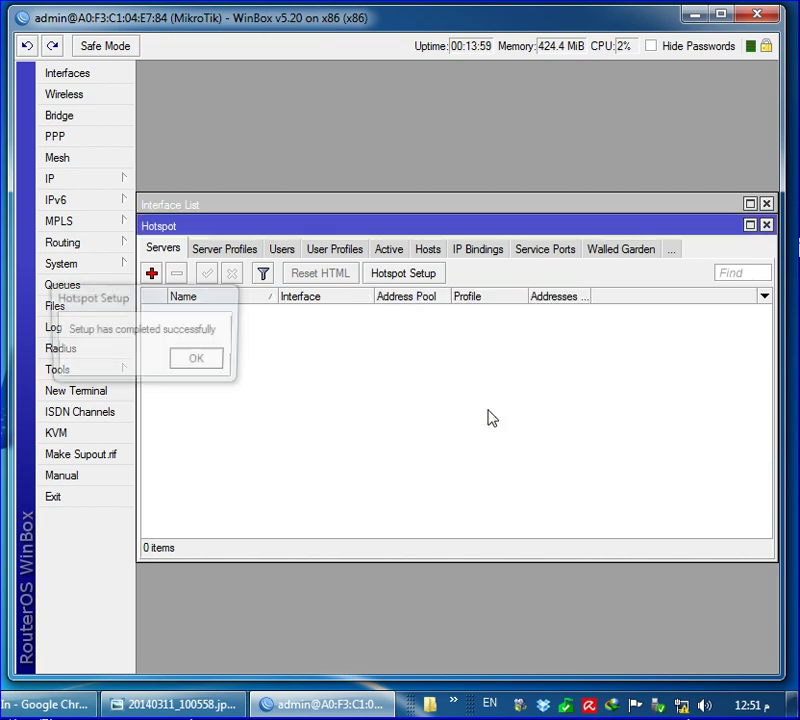
Acknowledge the completed hotspot setup and bring Chrome back to the front
drag(286, 303, 485, 393)
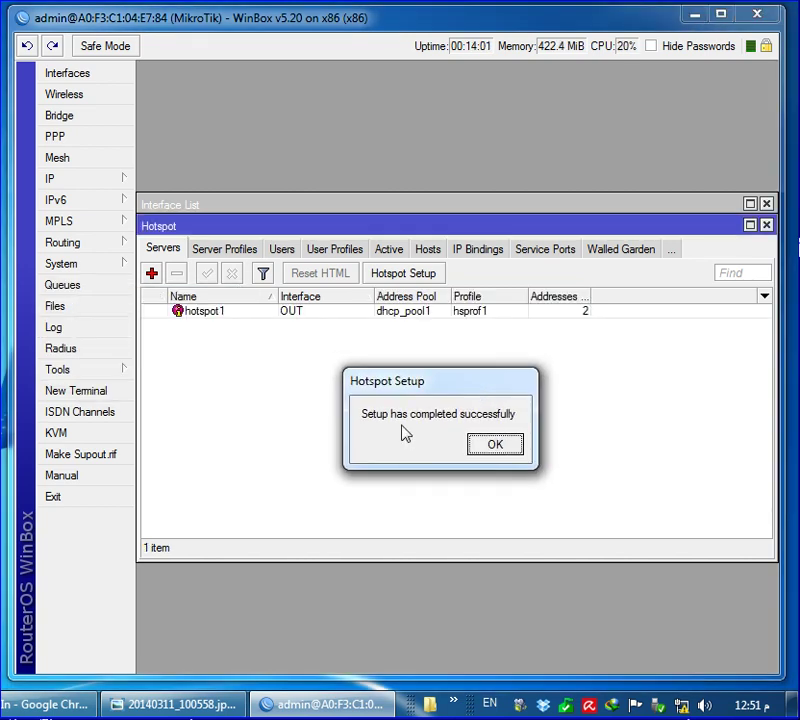
click(494, 447)
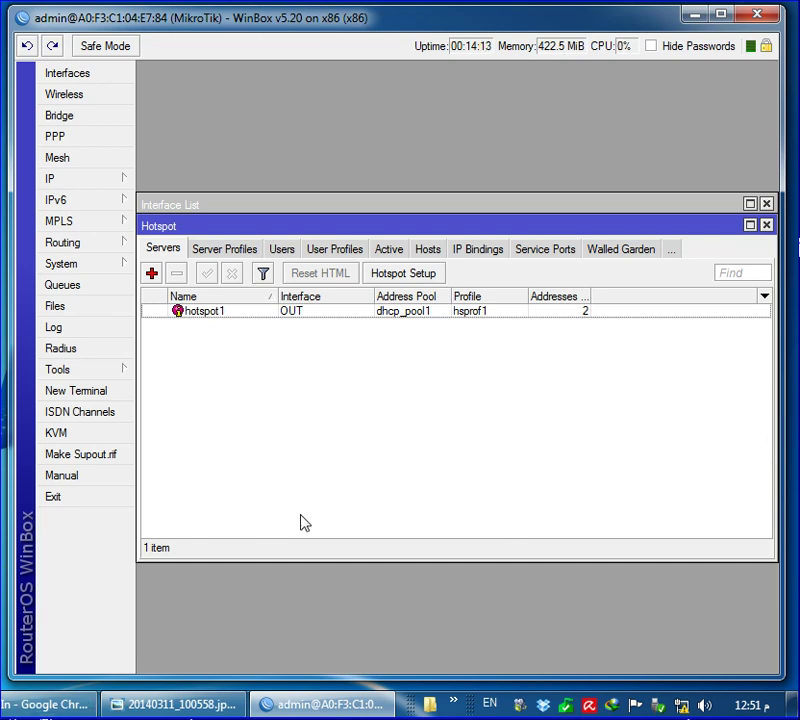
click(79, 707)
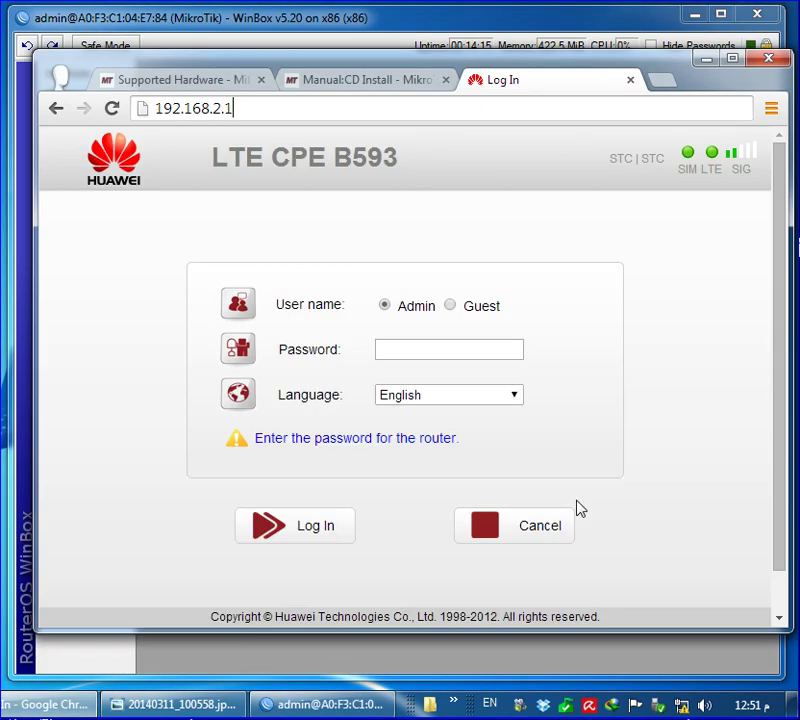
Open the status of Local Area Connection 2 via Network and Sharing Center
click(655, 82)
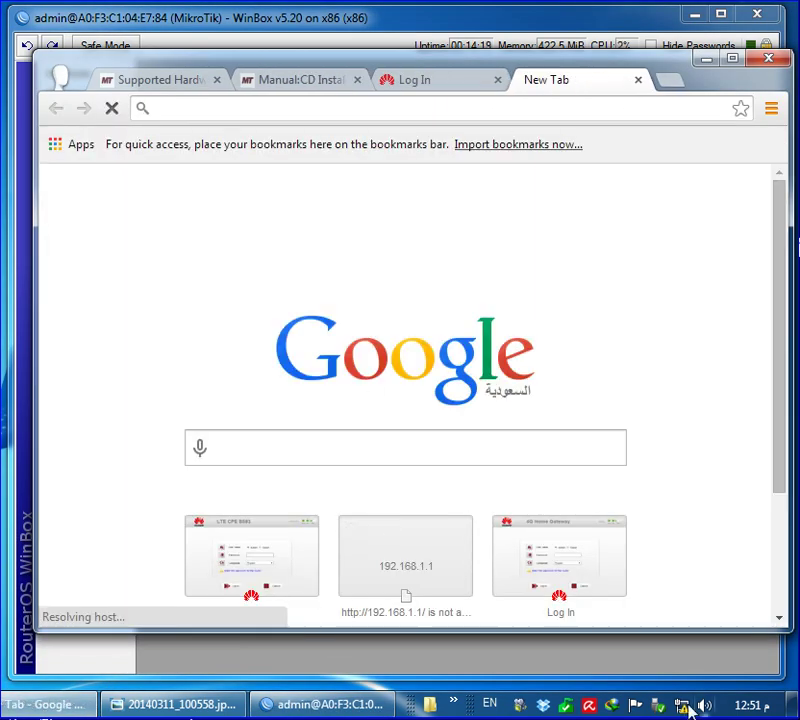
click(681, 706)
click(629, 657)
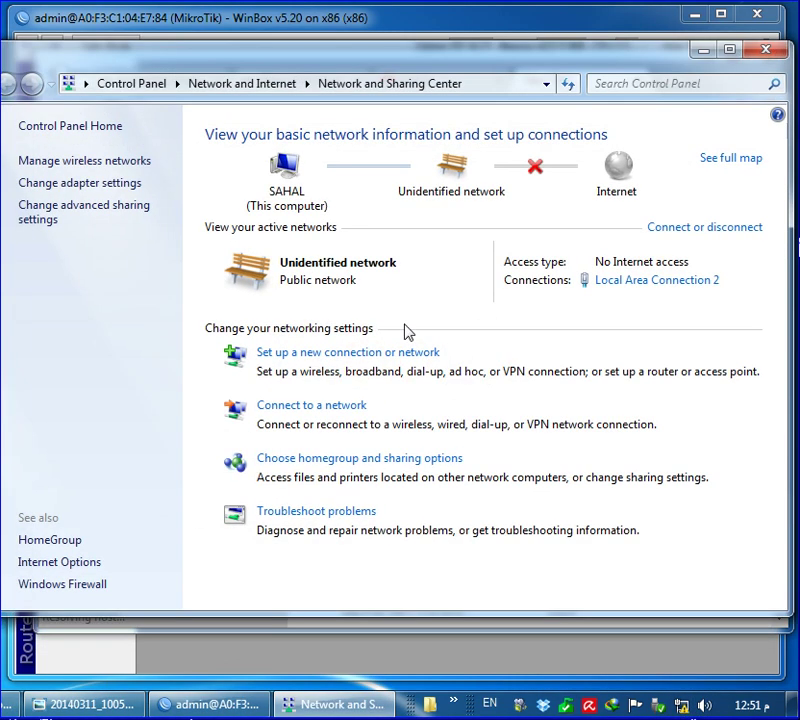
click(628, 282)
click(763, 52)
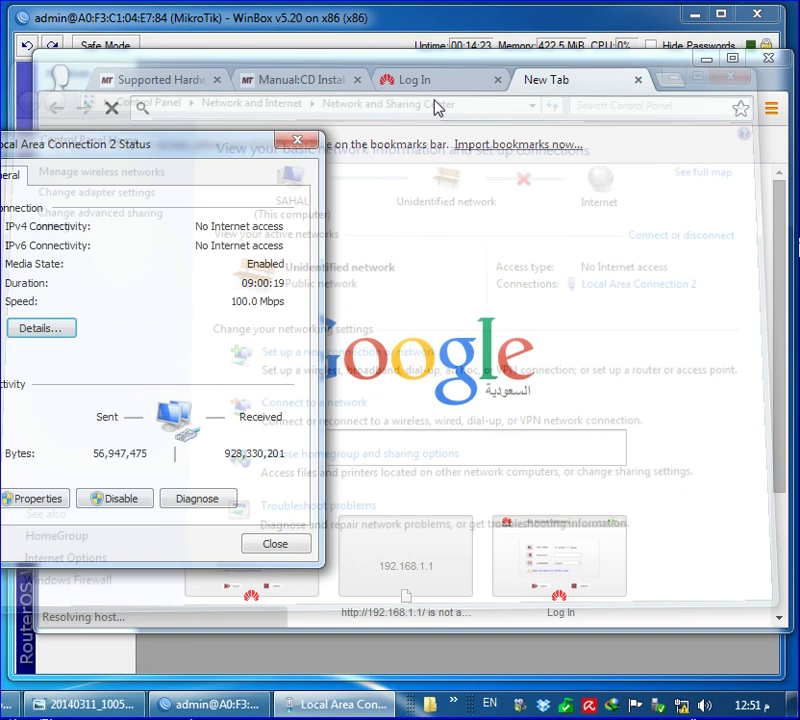
drag(170, 135, 413, 149)
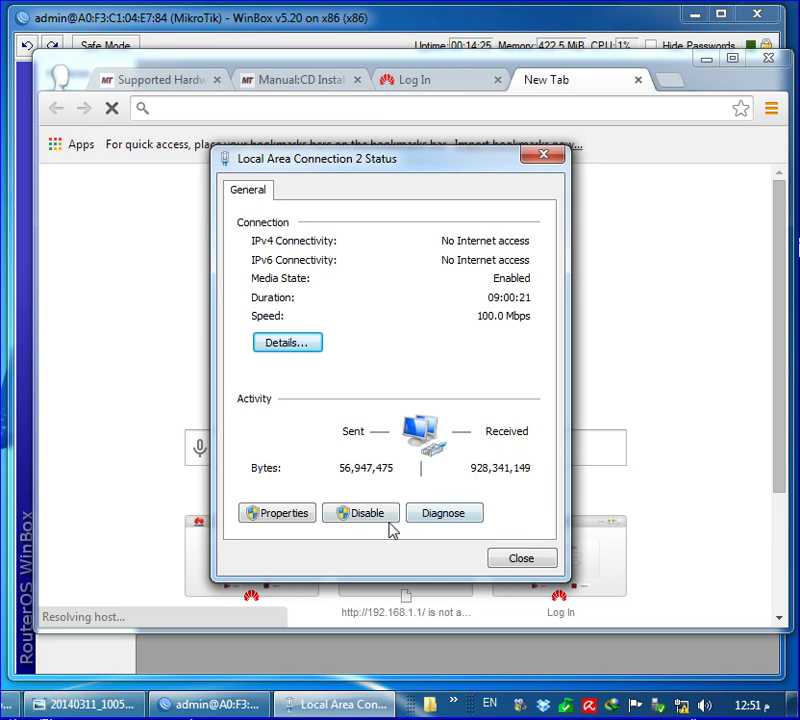
Diagnose Local Area Connection 2, review its details, close the dialogs and minimize Chrome
click(458, 515)
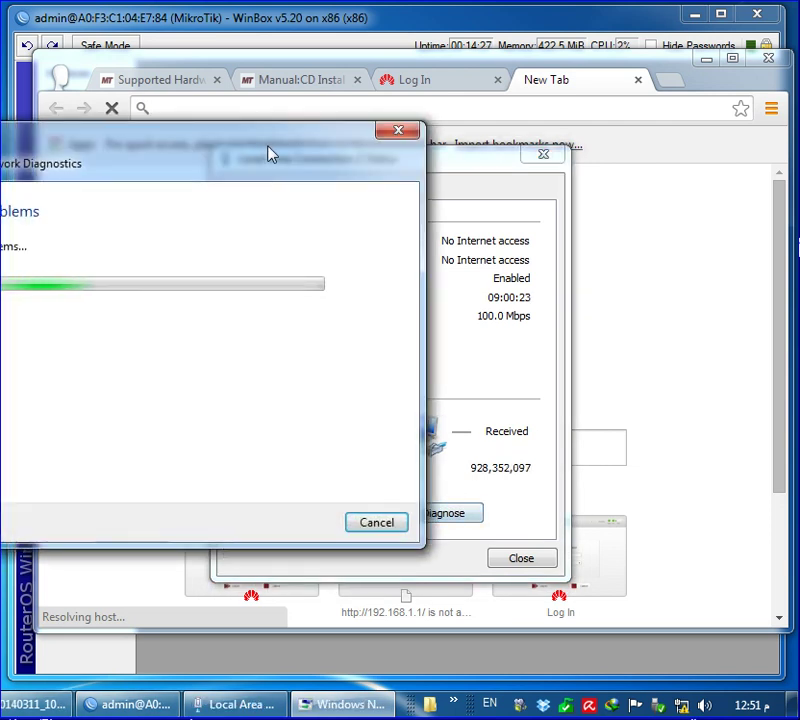
drag(264, 154, 478, 121)
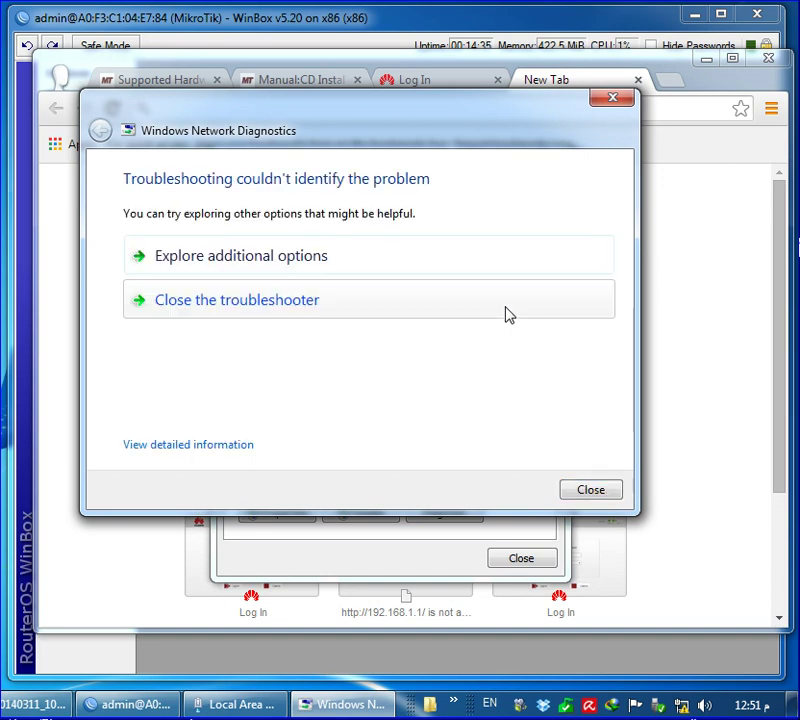
click(602, 497)
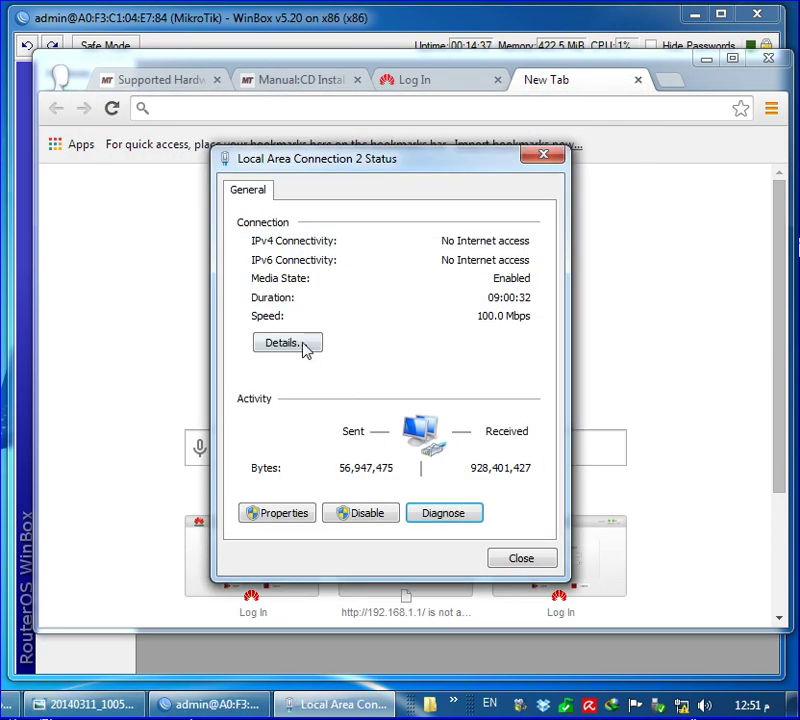
click(305, 345)
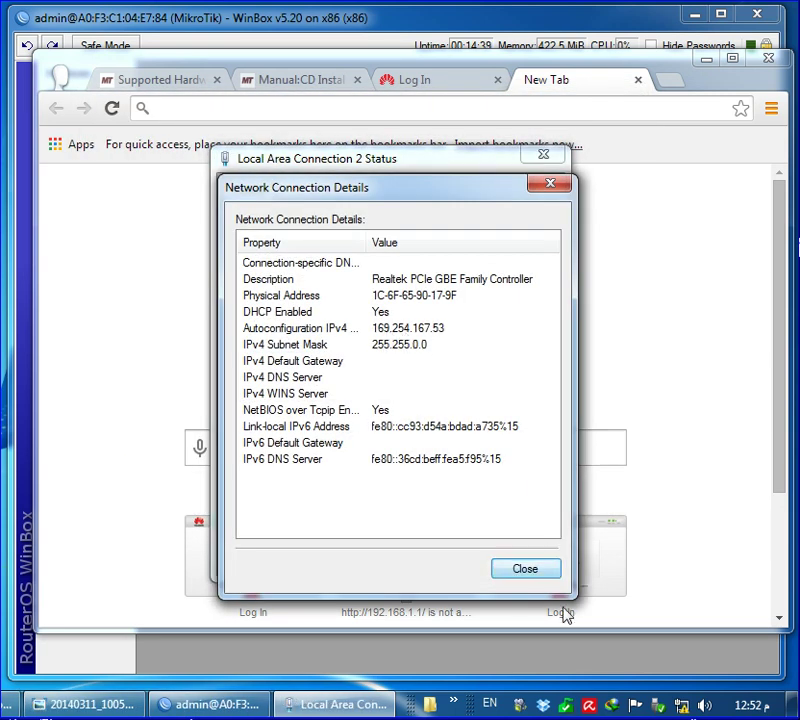
click(528, 570)
click(517, 560)
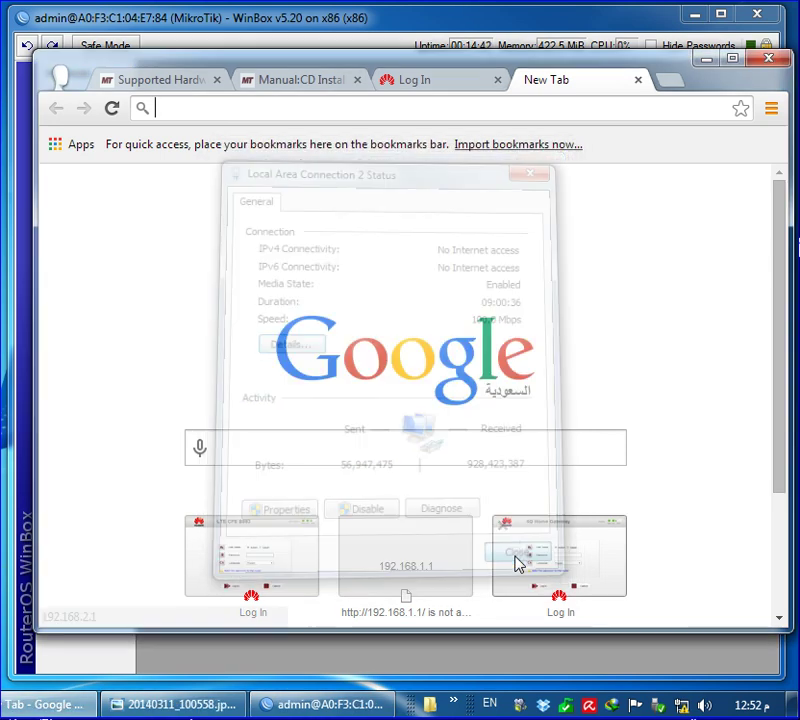
click(705, 68)
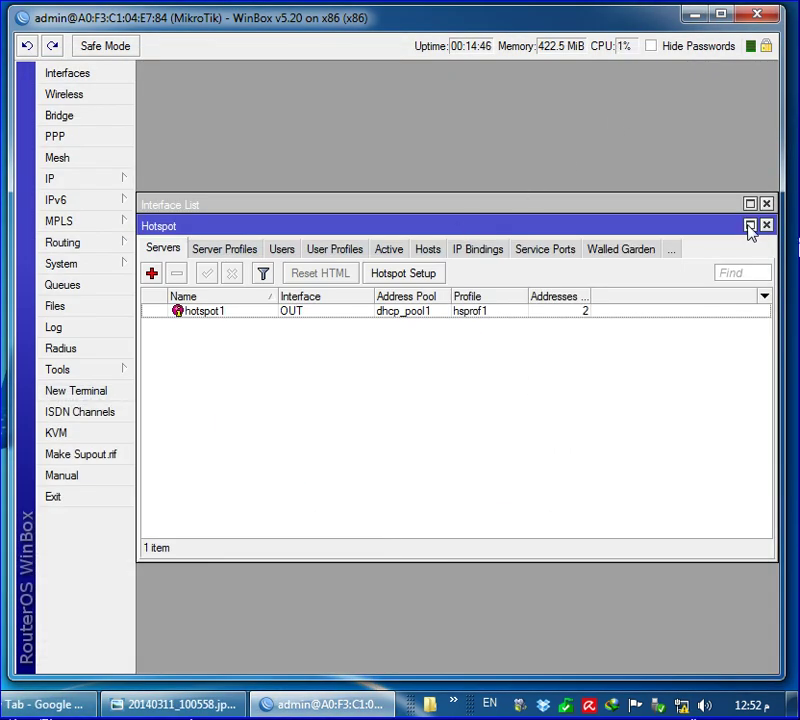
Close the Hotspot window, reboot the router, and dismiss the 'Router has been disconnected!' error
click(766, 226)
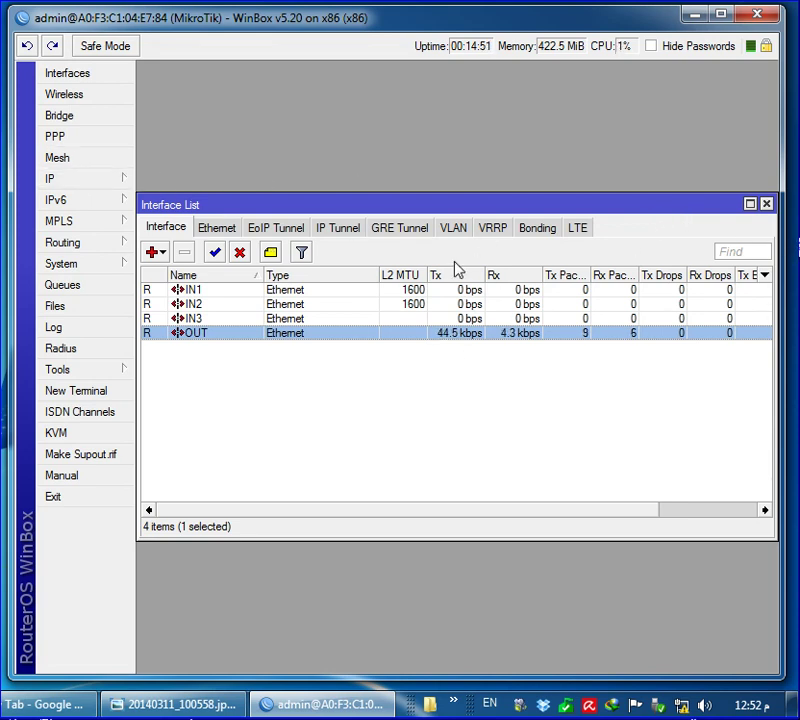
click(79, 266)
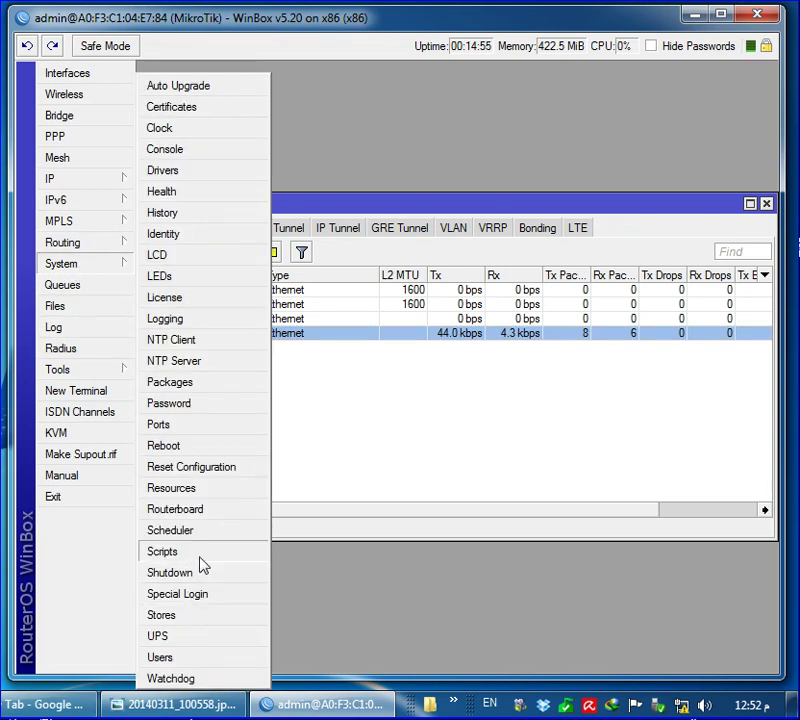
click(205, 452)
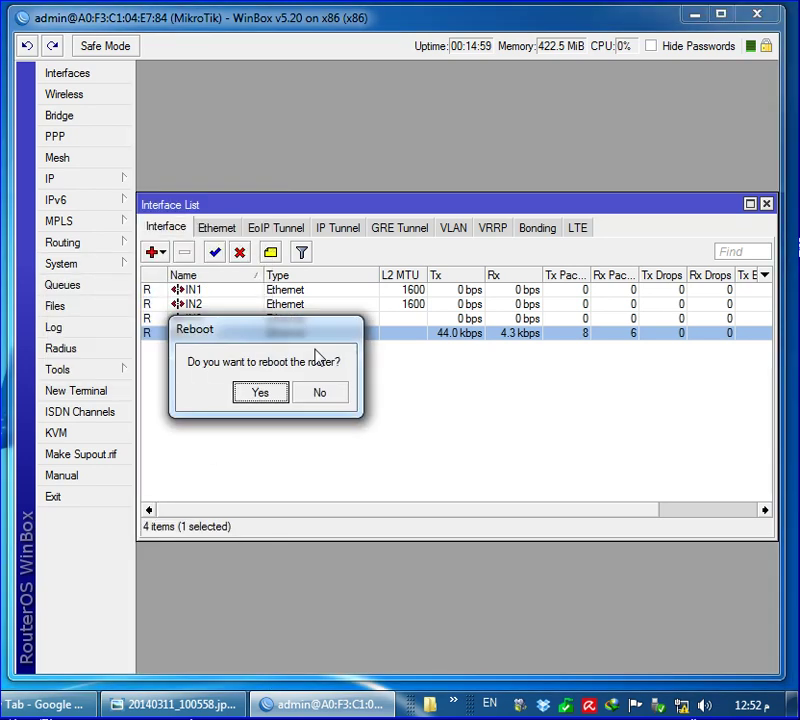
click(377, 417)
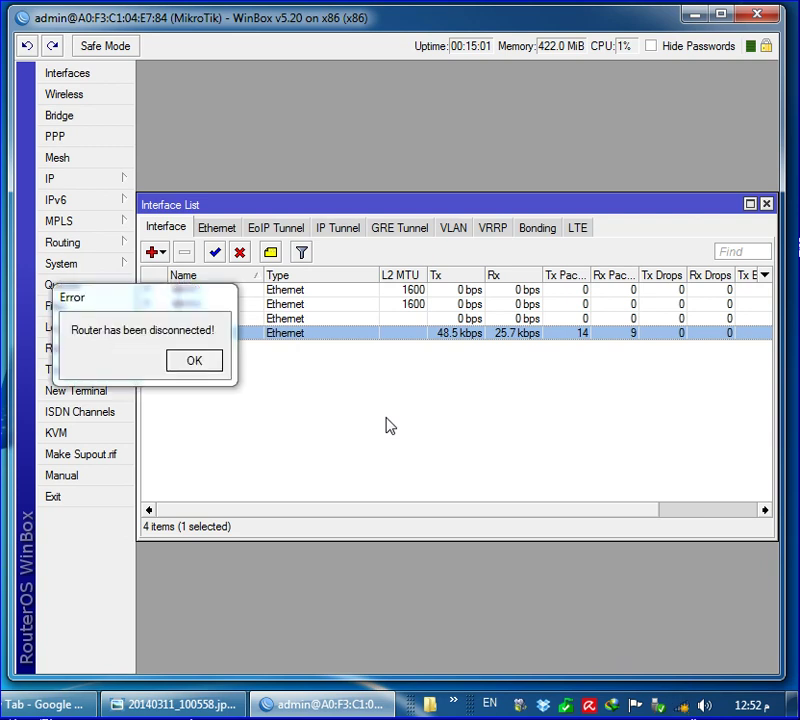
drag(176, 306, 485, 390)
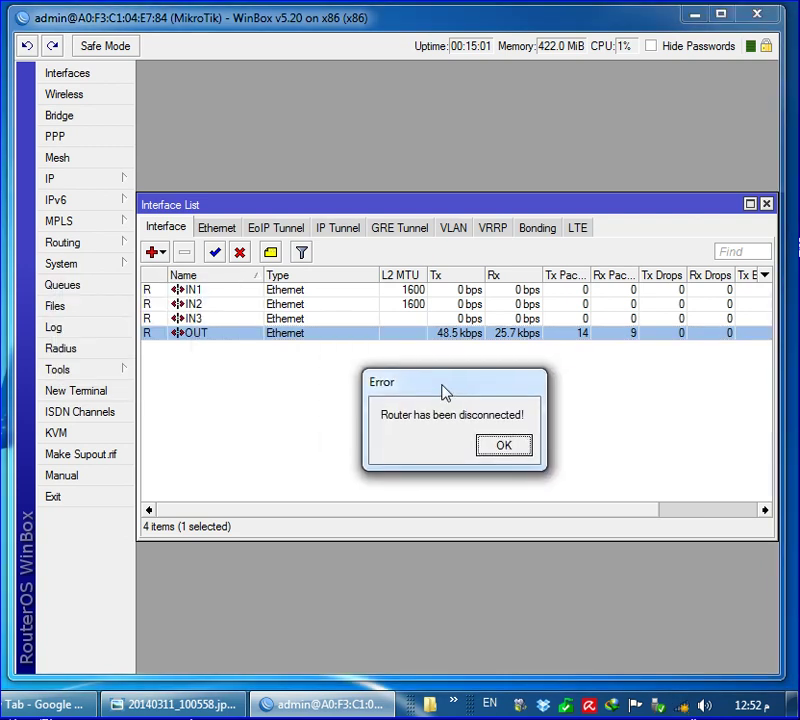
click(501, 449)
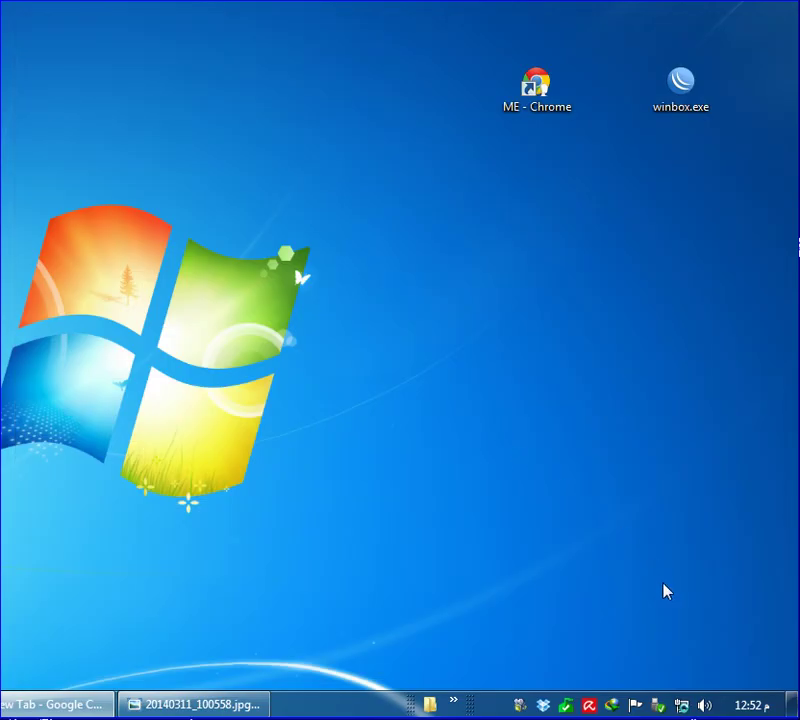
Refresh the desktop three times until the network log-on notice appears
right_click(486, 400)
click(550, 450)
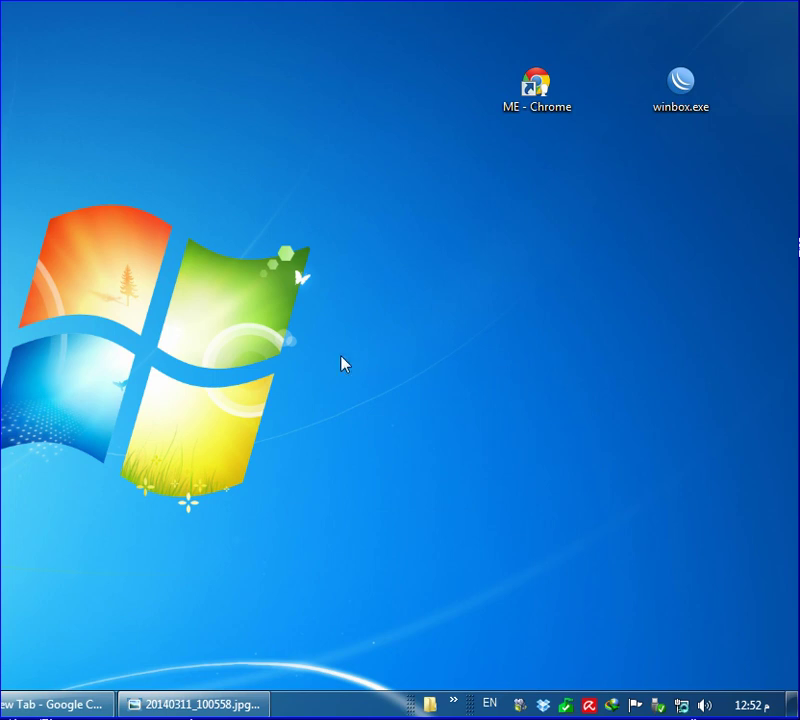
right_click(330, 297)
click(410, 351)
right_click(402, 272)
click(496, 332)
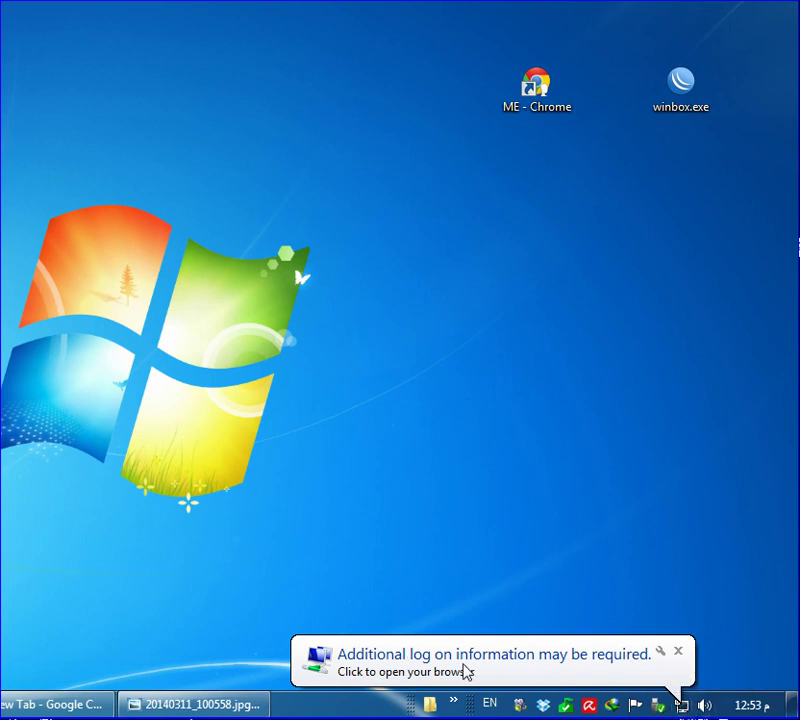
Open the browser from the log-on notice and go to yahoo.com in a new tab
click(490, 670)
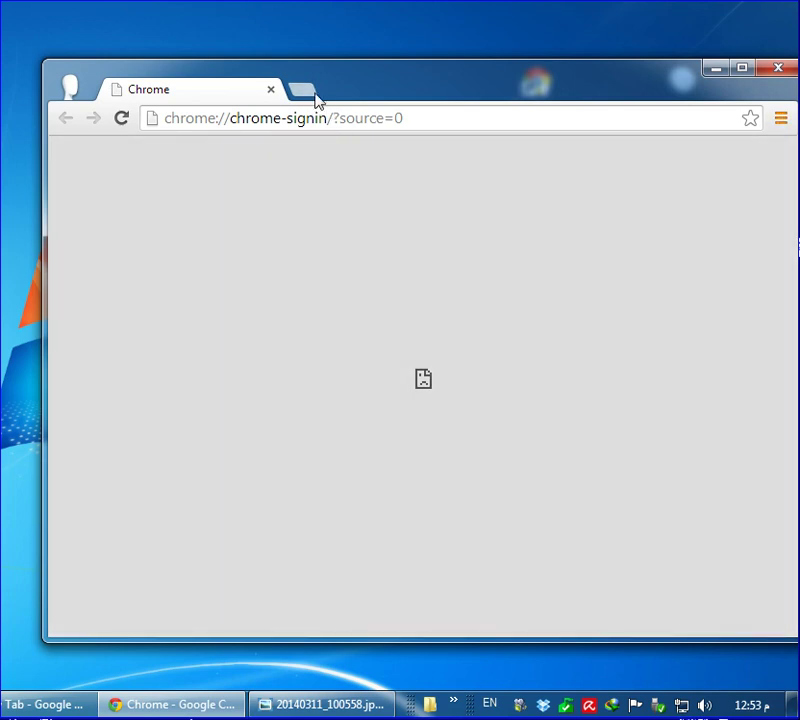
click(302, 90)
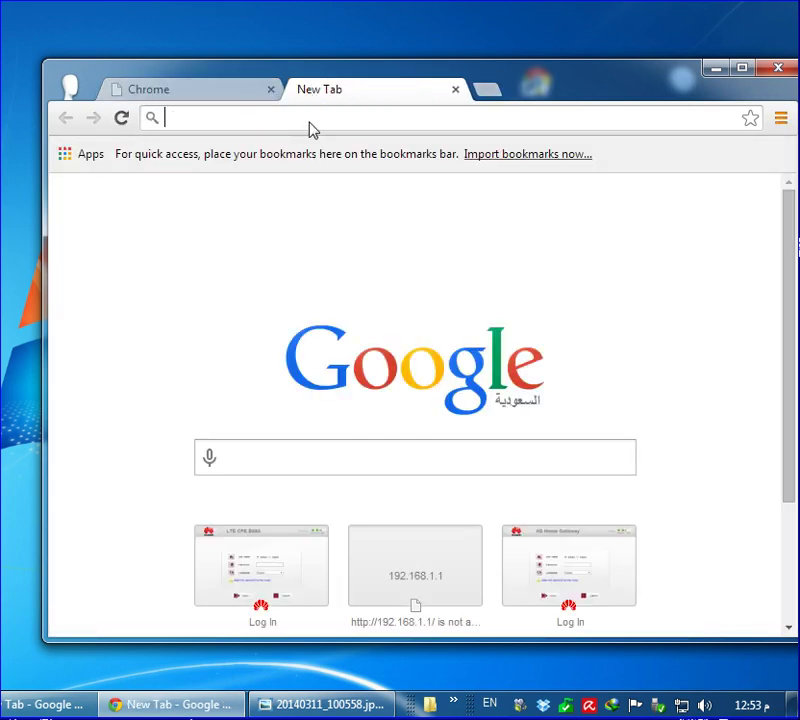
text(YAhoo.com)
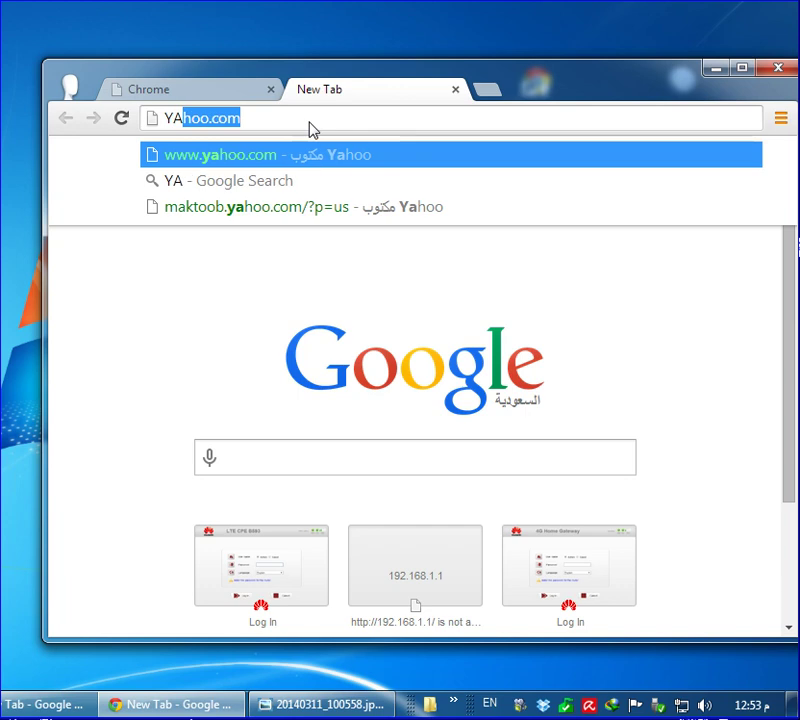
key(Return)
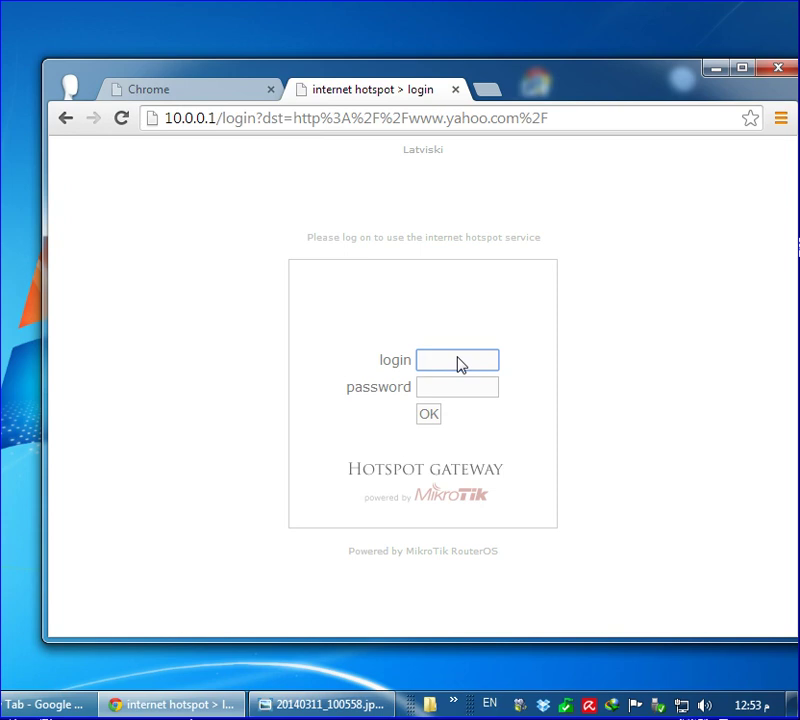
Log in on the 10.0.0.1 hotspot page with the admin account
text(A)
key(ctrl+a)
text(admin)
click(437, 415)
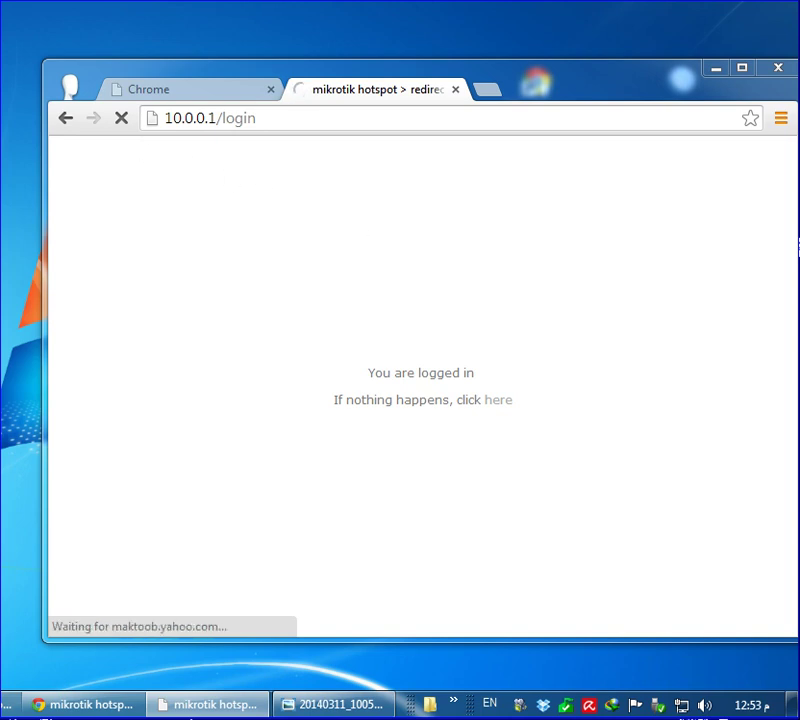
Review the hotspot status popup showing client IP 10.0.0.254, then close it
drag(575, 362, 398, 222)
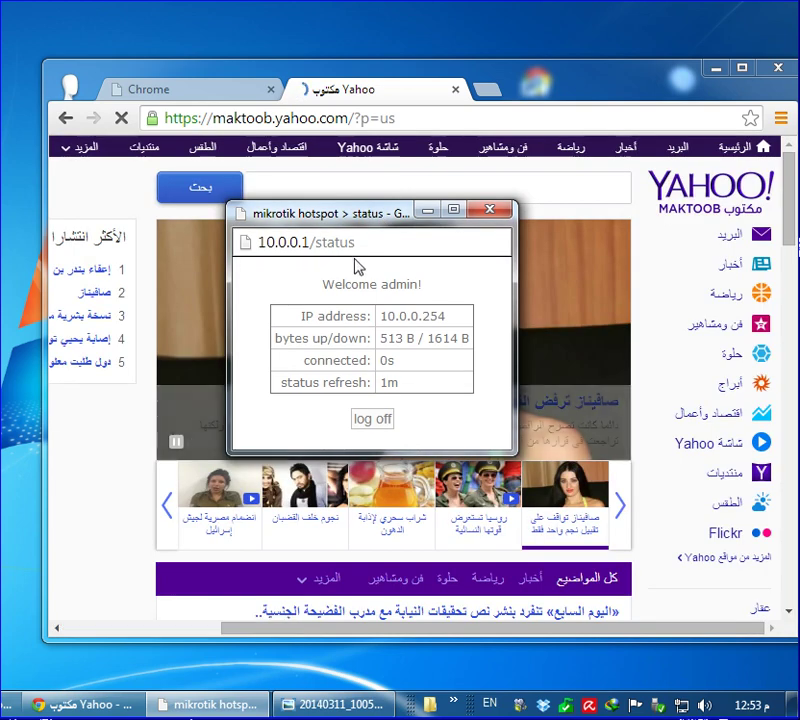
double_click(405, 318)
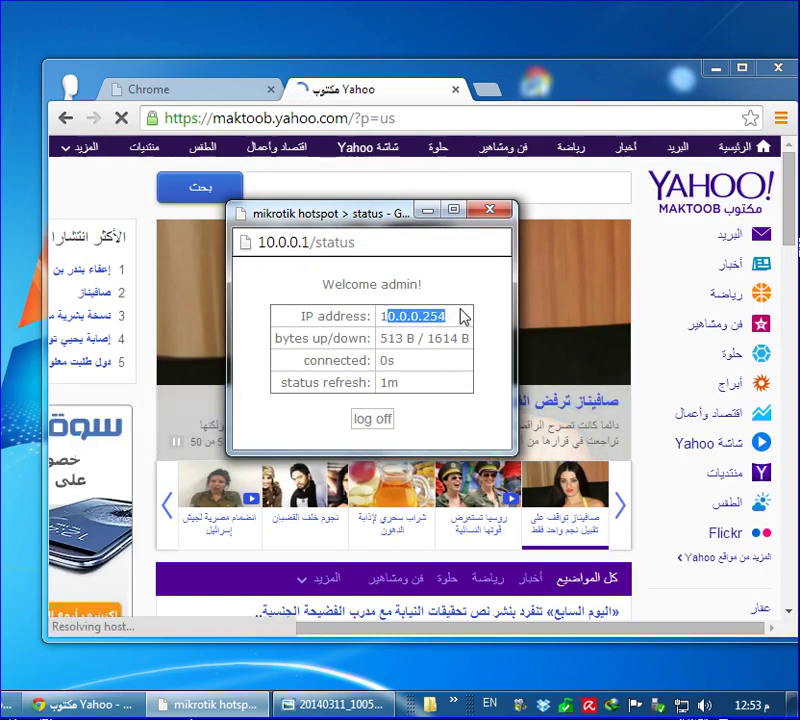
drag(388, 338, 458, 339)
drag(346, 361, 468, 360)
drag(389, 382, 423, 377)
click(490, 210)
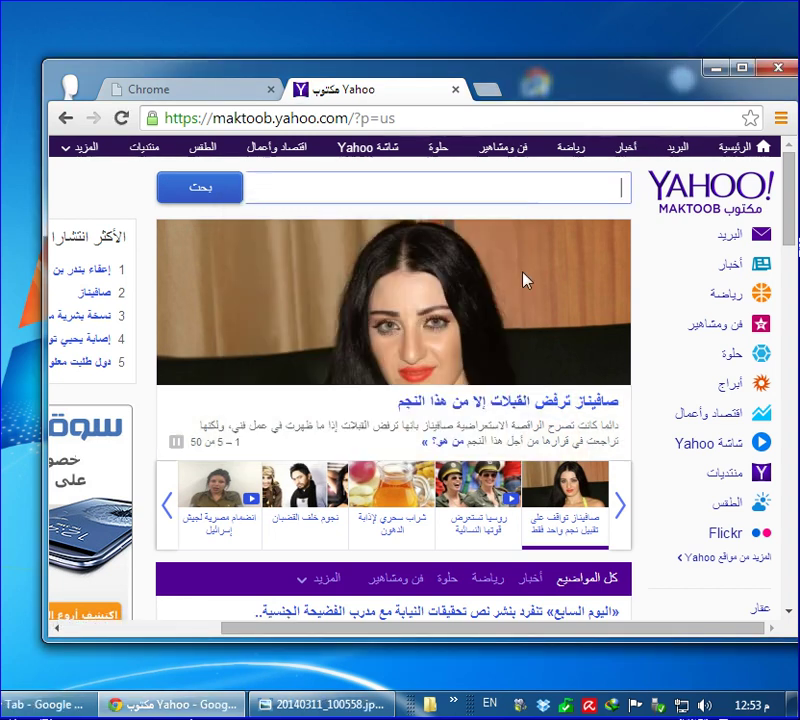
Scroll the loaded Yahoo Maktoob page and bring up Internet Download Manager's main window
scroll(551, 300, down, 8)
scroll(551, 318, down, 2)
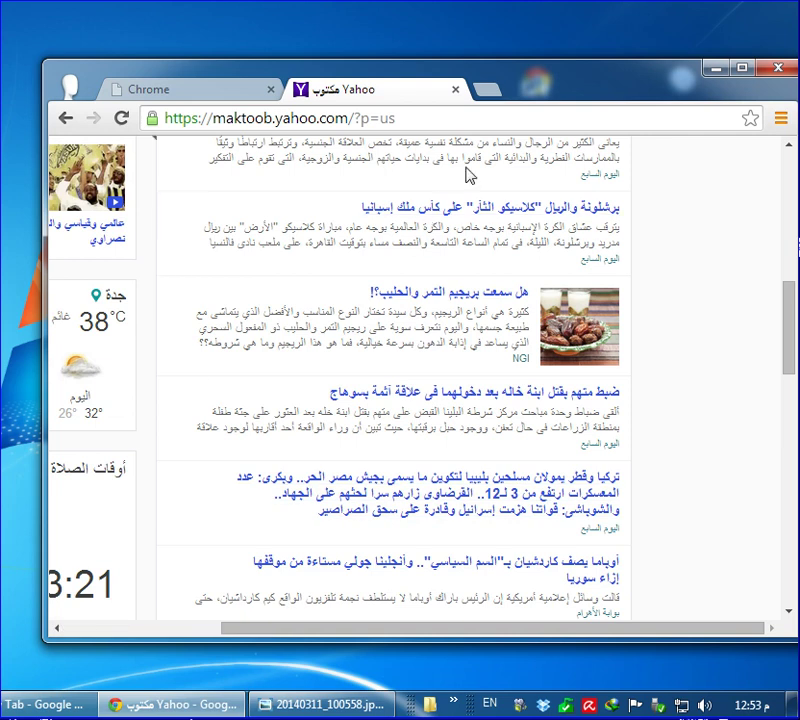
double_click(612, 707)
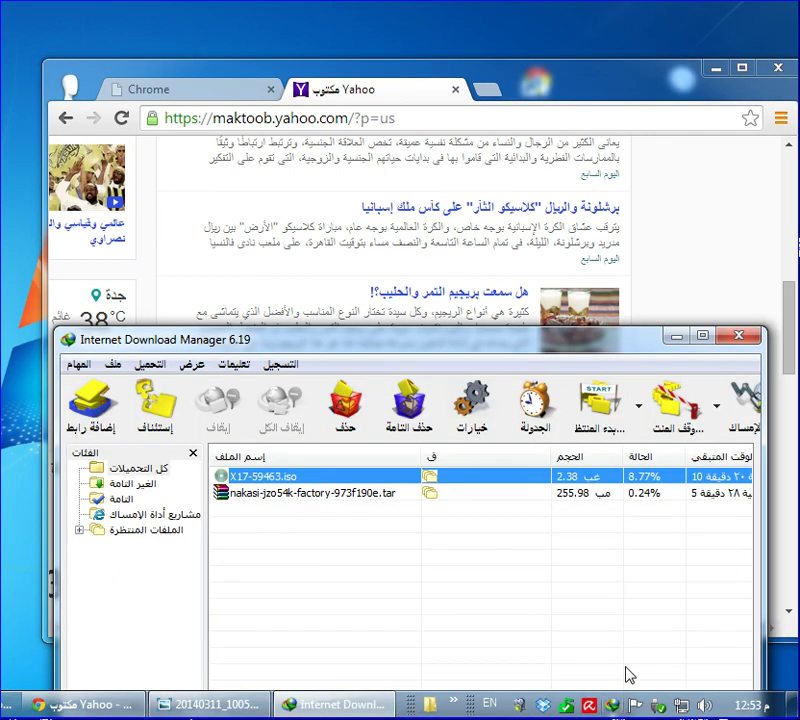
Resume the X17-59463.iso download in IDM and close the main download list
click(338, 480)
right_click(338, 480)
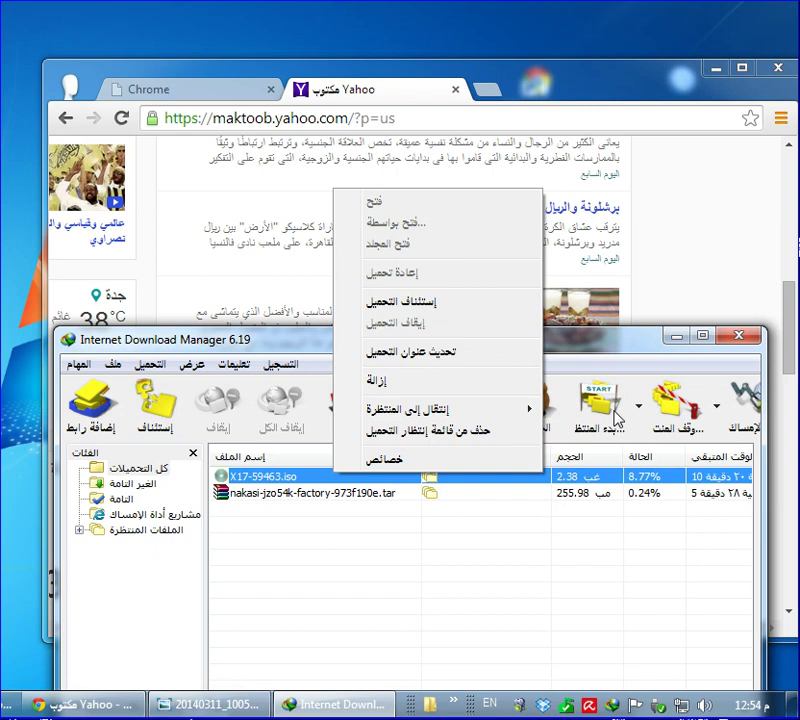
click(473, 312)
drag(258, 140, 493, 106)
click(738, 335)
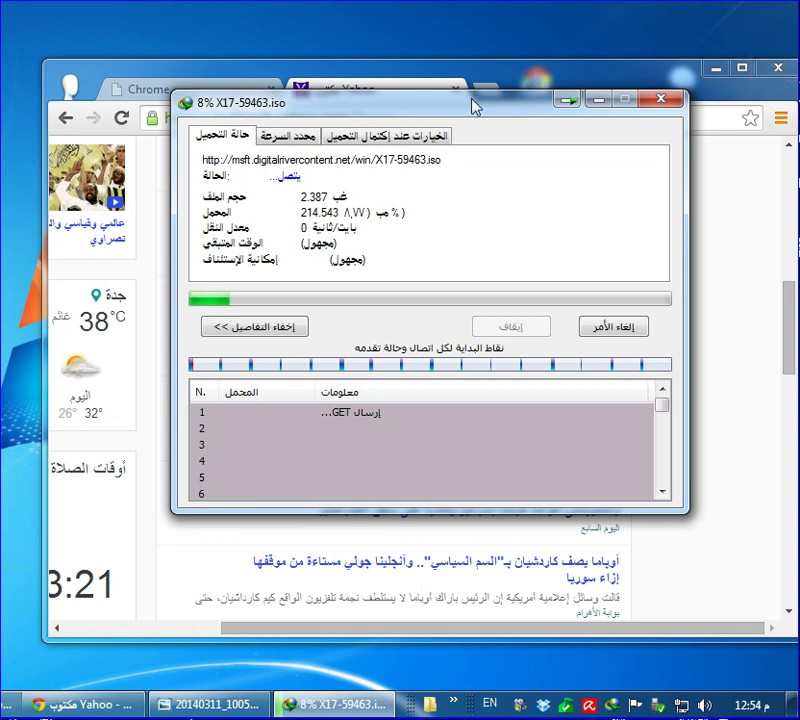
Close Chrome, refresh the desktop, and move the progress window off the desktop shortcuts
drag(472, 101, 486, 191)
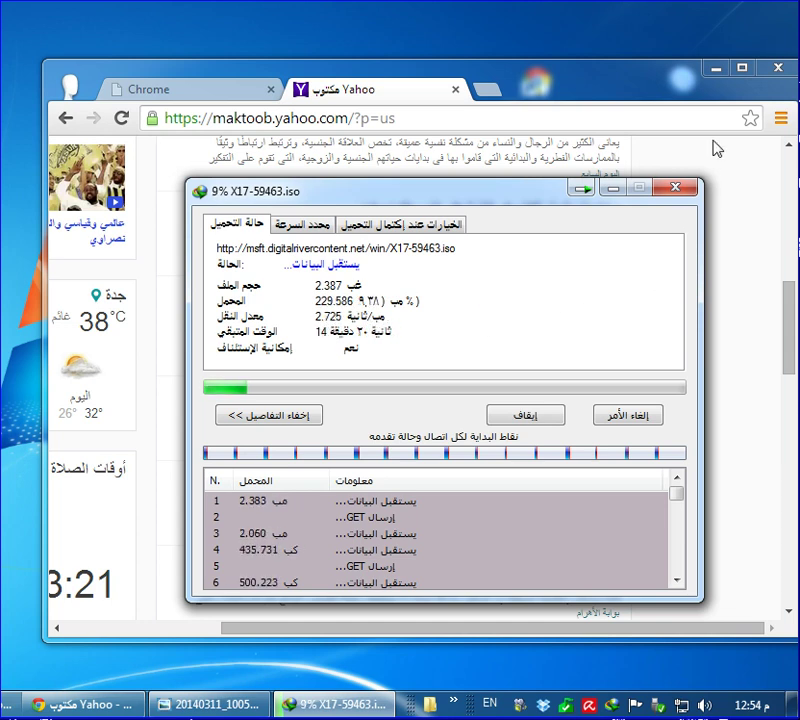
click(778, 70)
drag(461, 197, 411, 120)
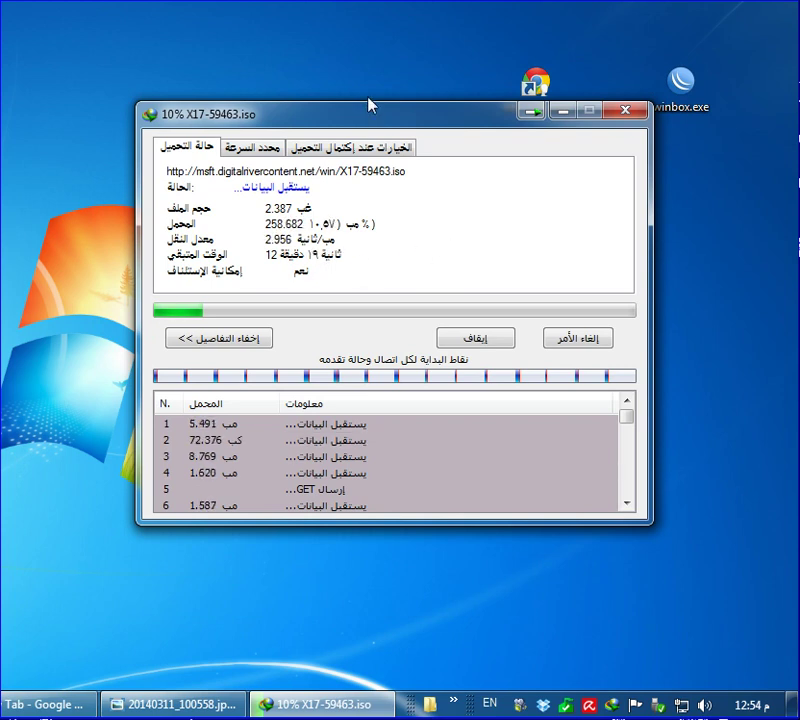
right_click(366, 52)
click(420, 104)
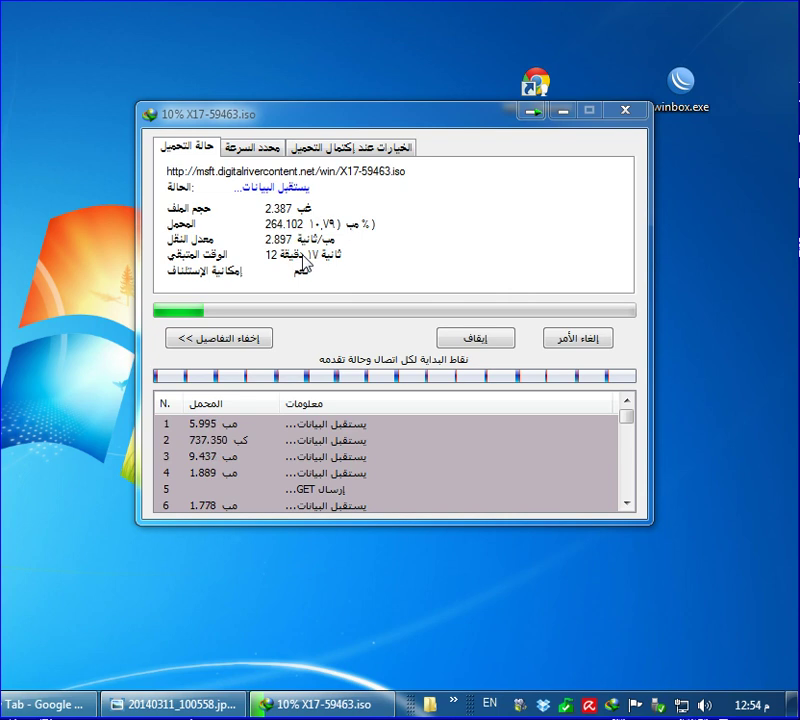
drag(396, 125, 396, 189)
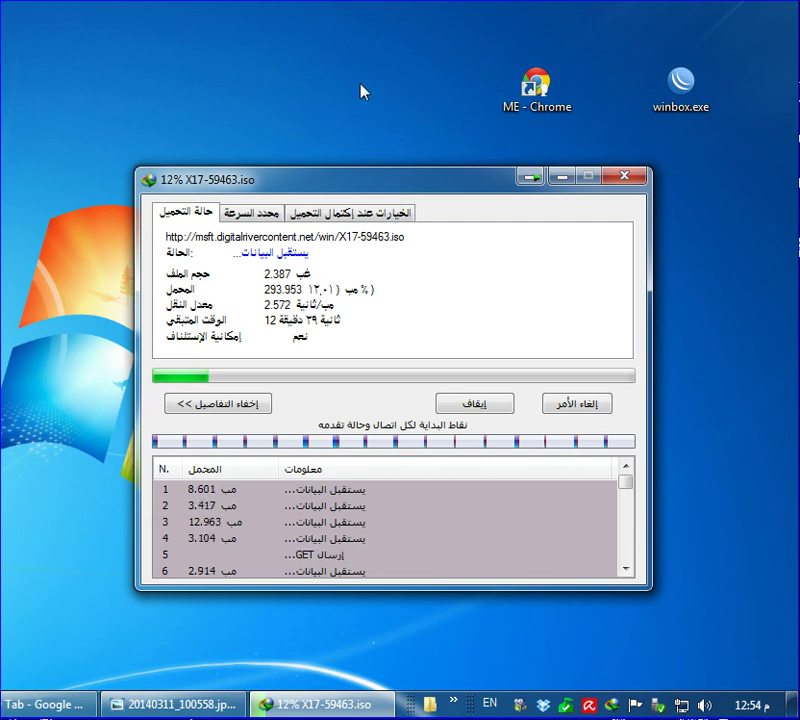
Launch WinBox and cancel the X17-59463.iso download
double_click(686, 108)
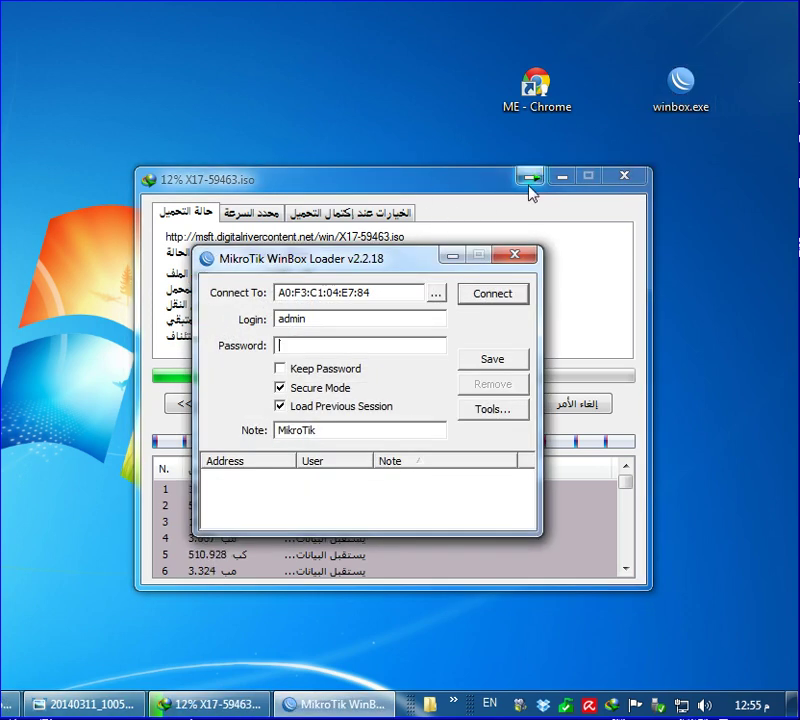
click(515, 188)
click(580, 405)
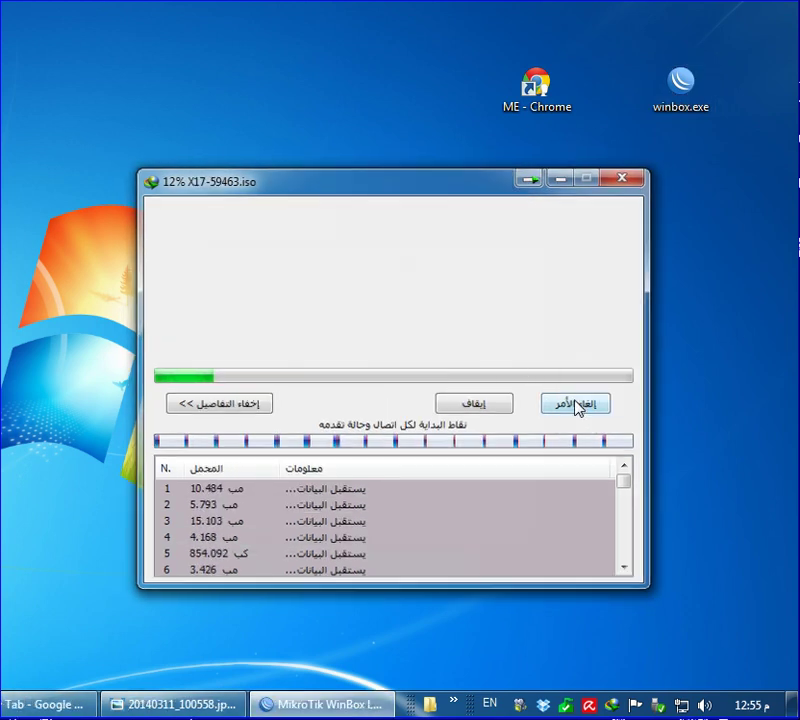
Connect to the router as admin and show the Hotspot Users list
click(509, 294)
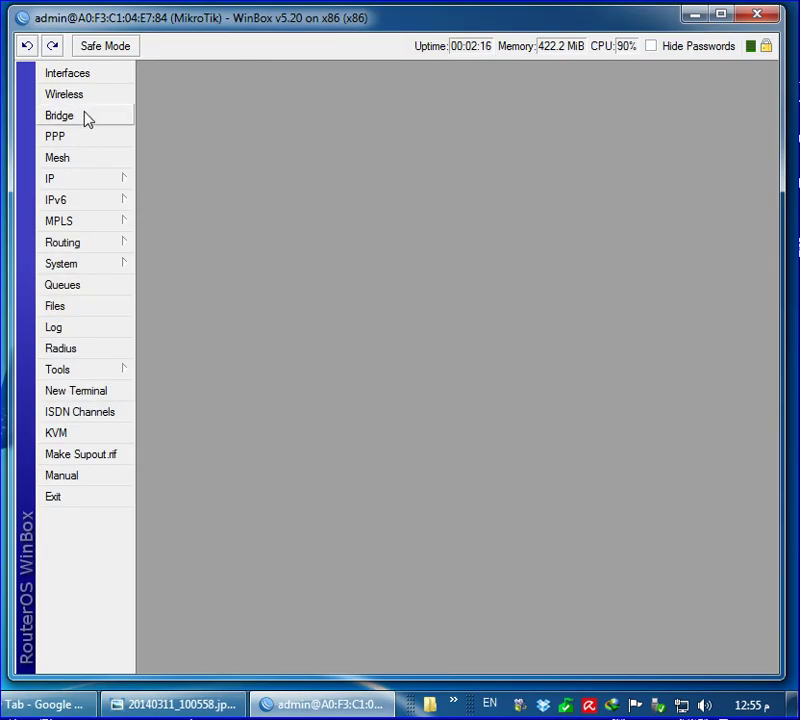
click(80, 179)
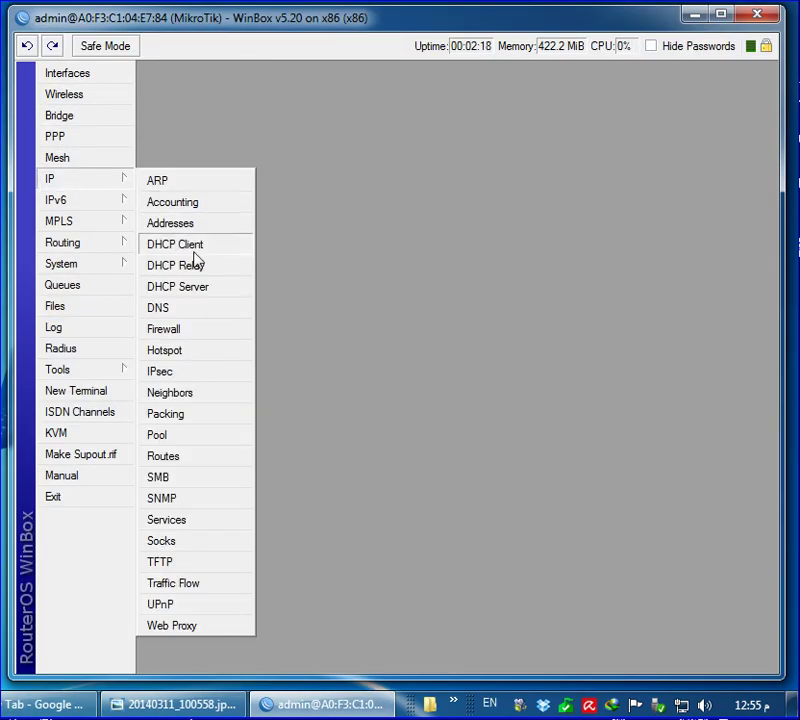
click(211, 348)
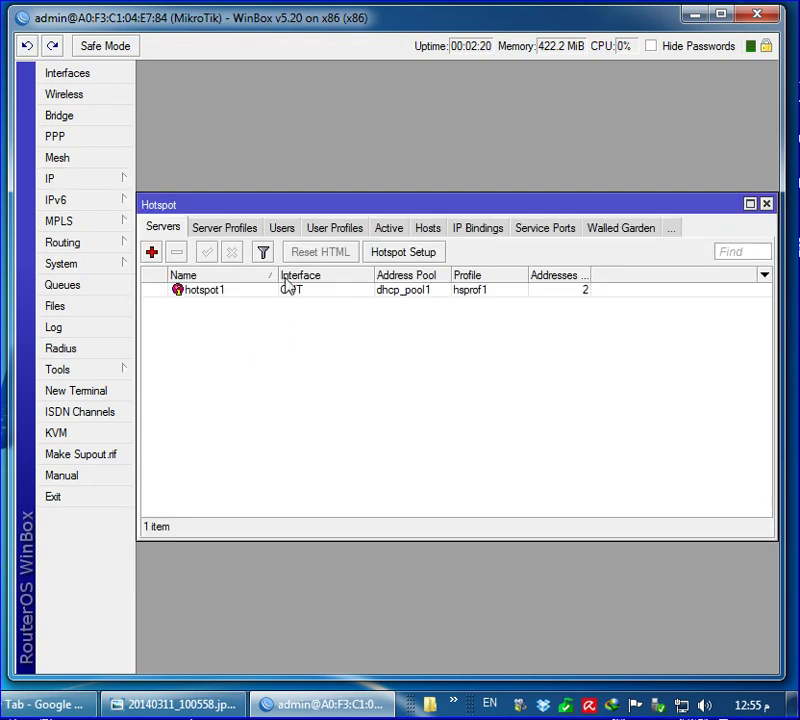
click(287, 230)
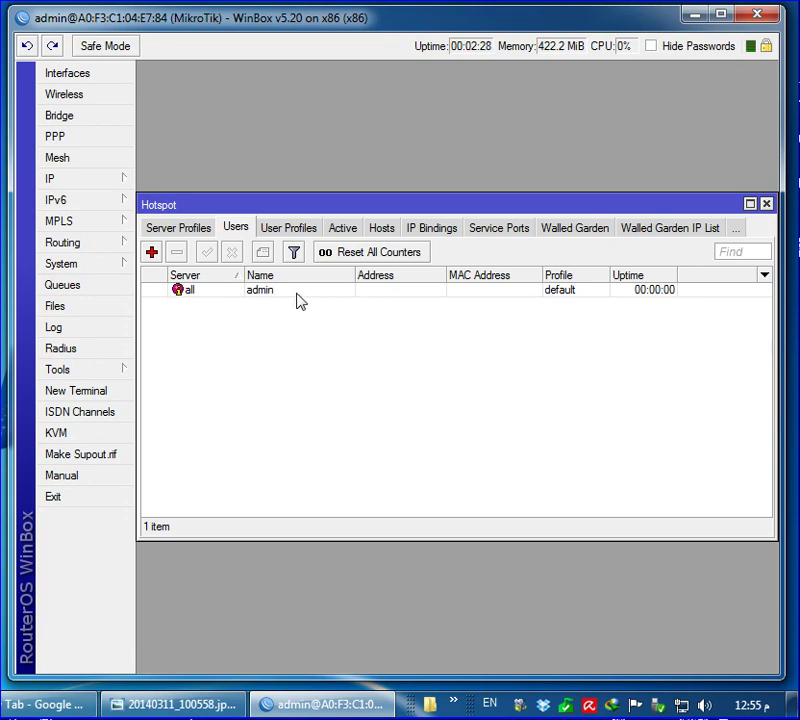
Inspect the admin hotspot user's settings and close them unchanged
double_click(297, 292)
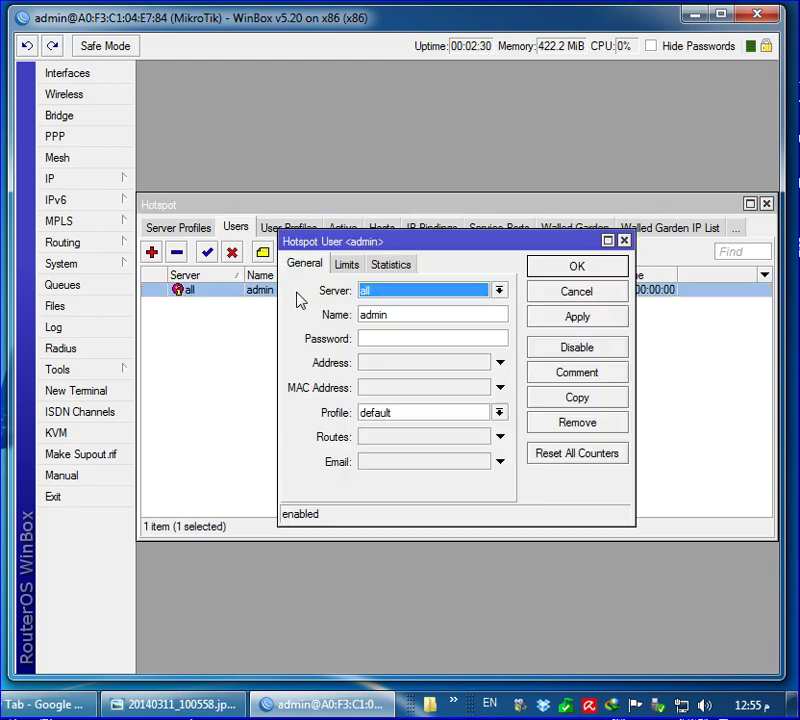
click(366, 340)
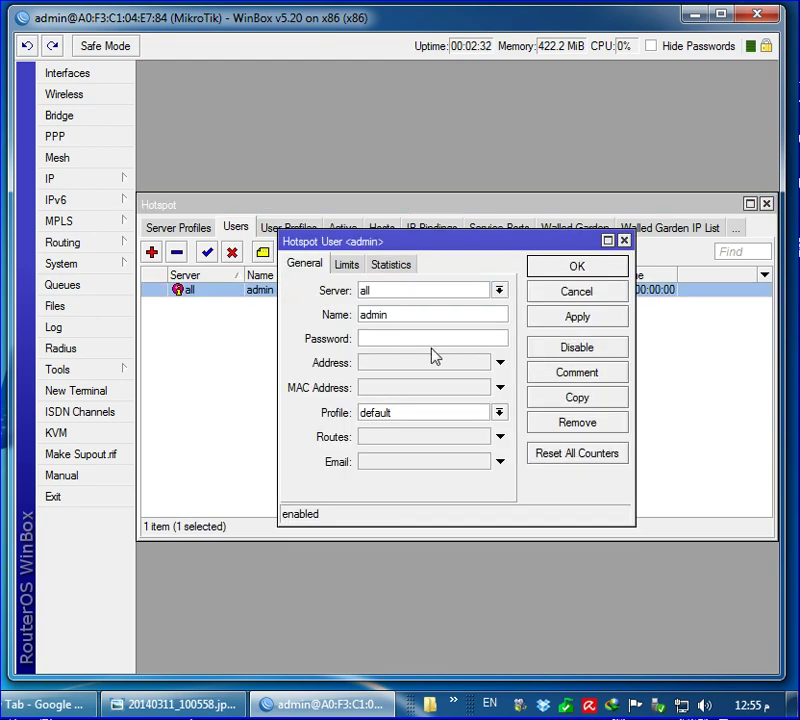
click(578, 292)
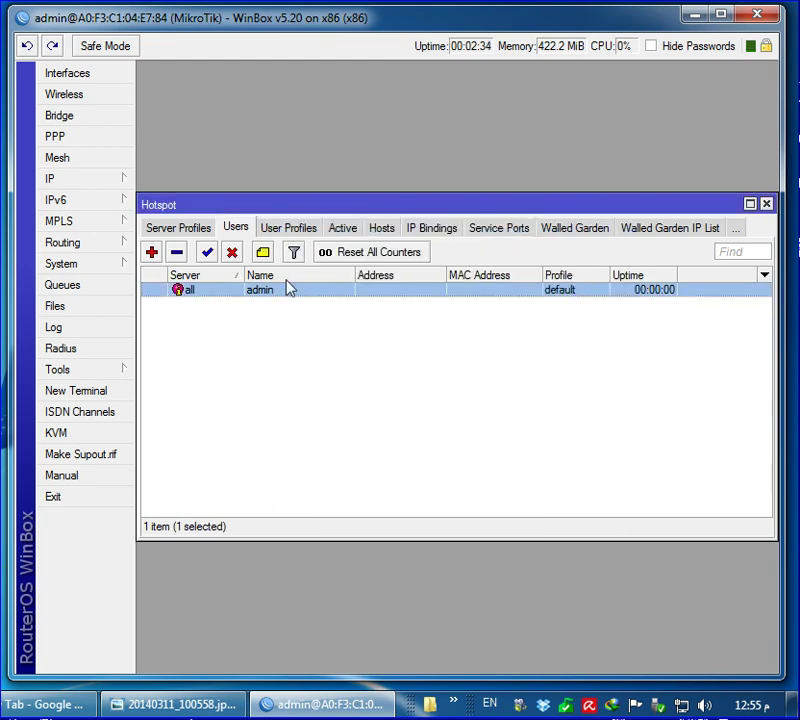
Add hotspot users user1, user2 and user3
click(152, 253)
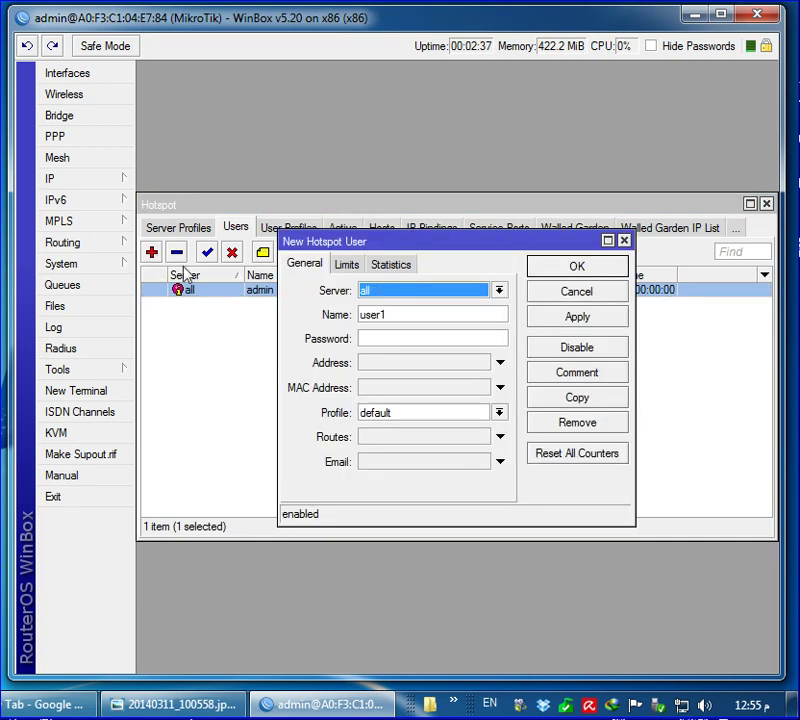
key(Tab)
key(Tab)
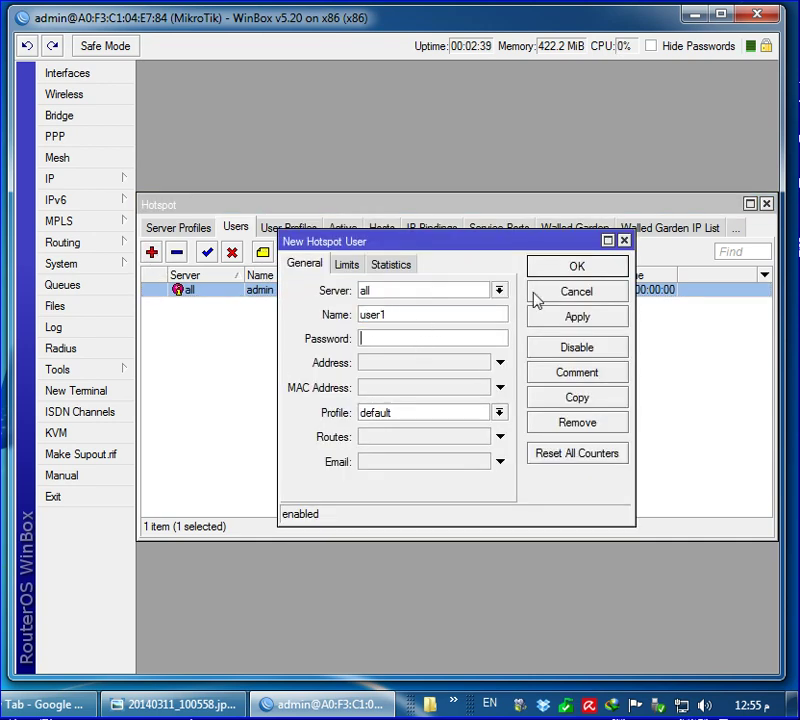
click(560, 271)
click(255, 336)
click(152, 253)
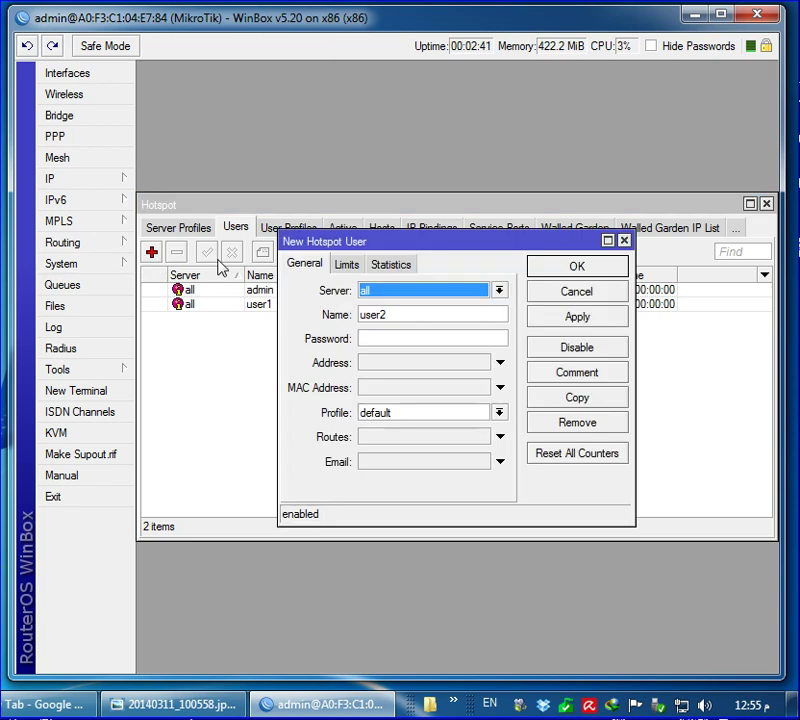
click(566, 273)
click(152, 253)
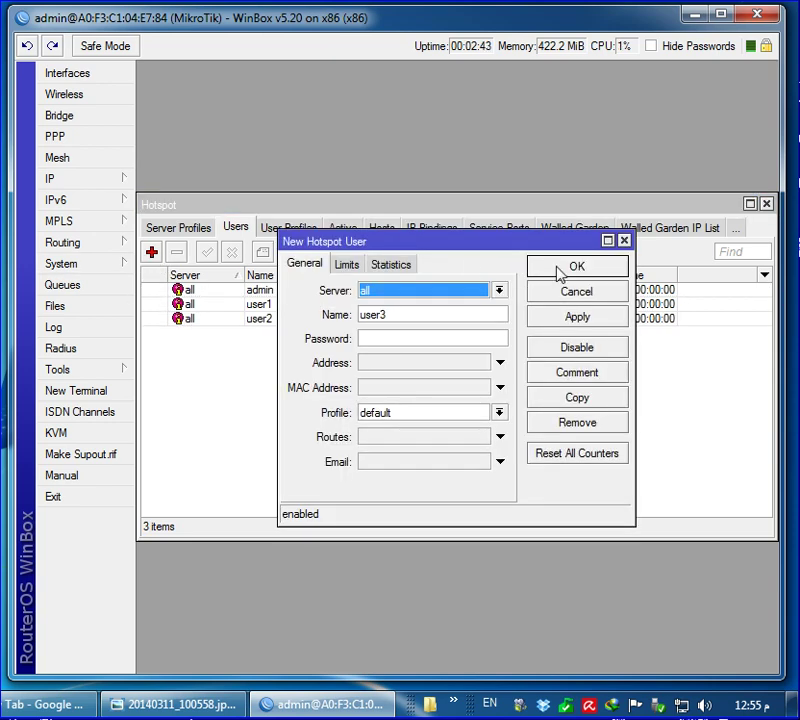
click(540, 270)
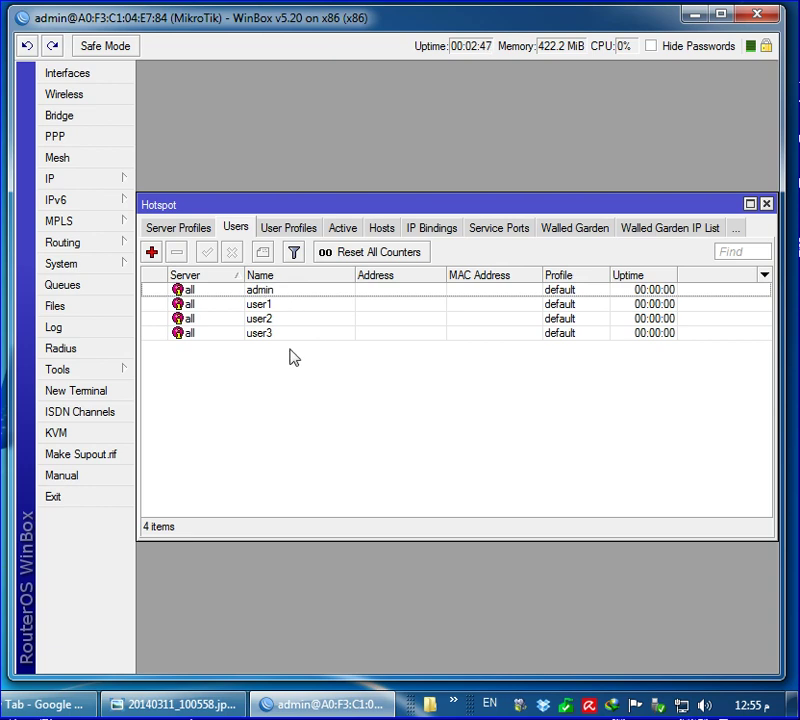
Open user1's settings to check them, then close without changes
click(255, 306)
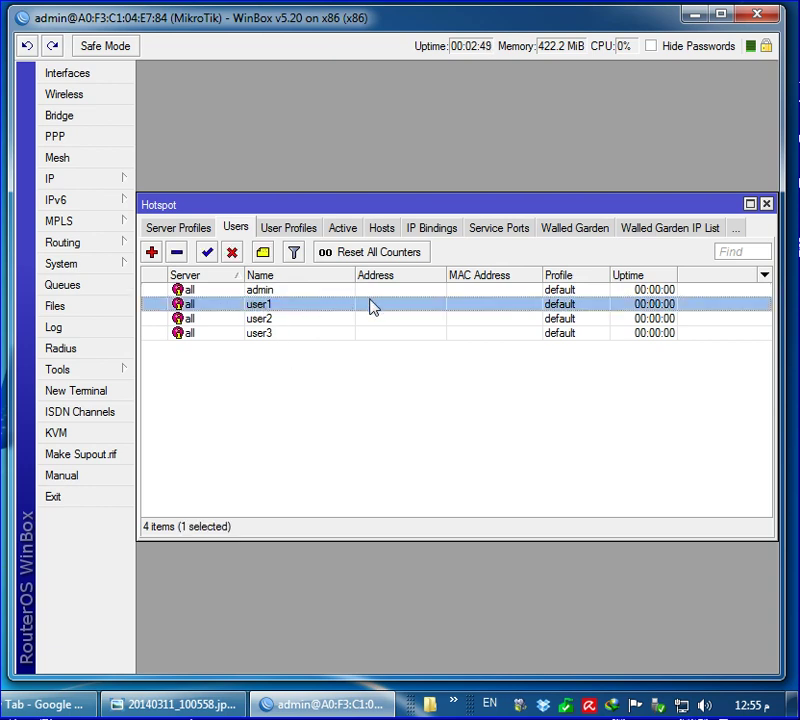
double_click(237, 308)
click(425, 340)
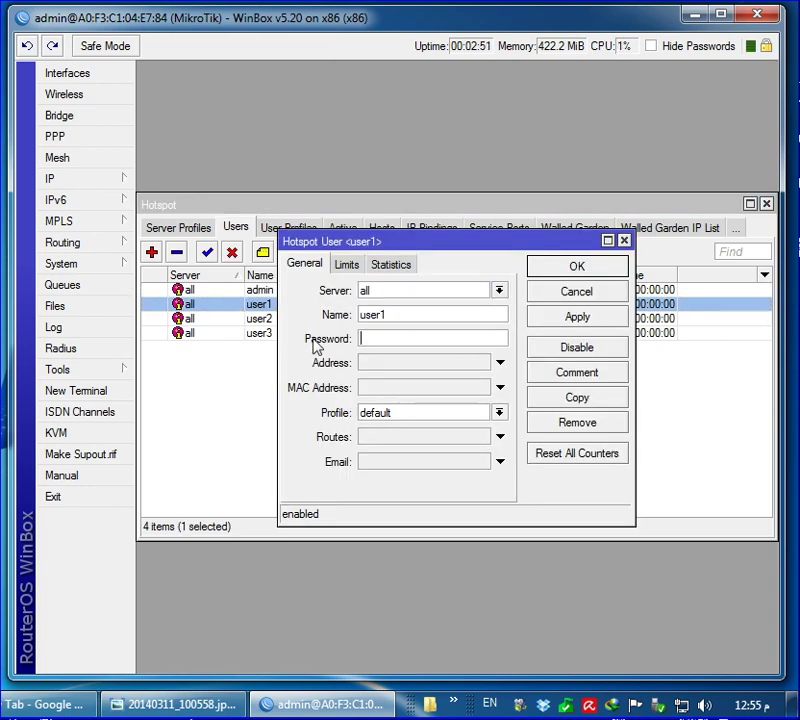
click(556, 296)
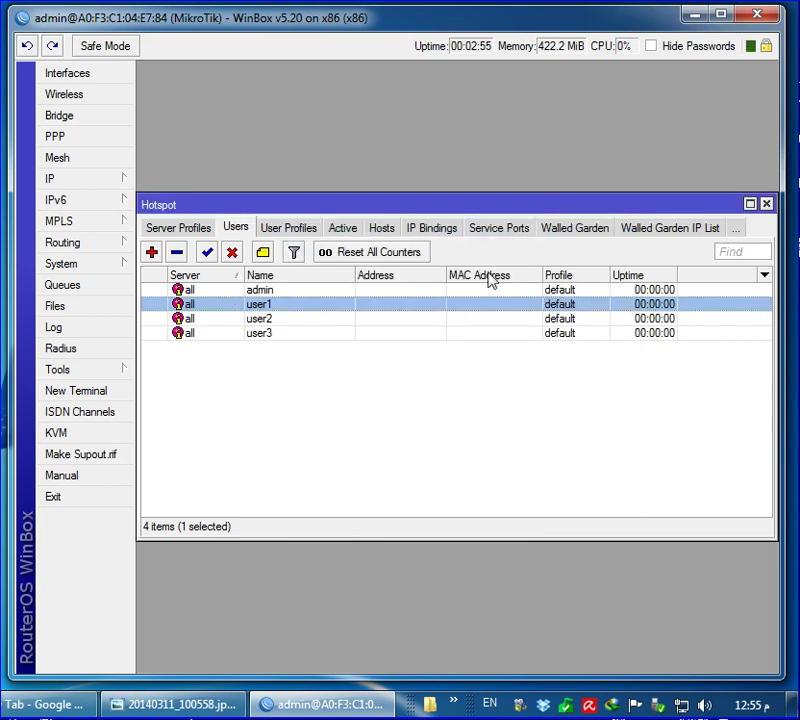